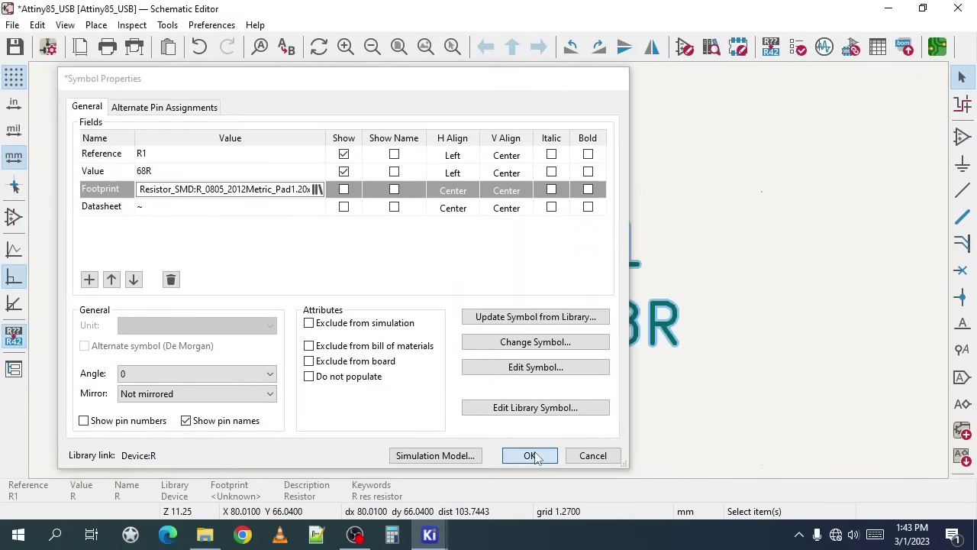
Apply the R_0805_2012Metric hand-solder footprint to resistor R1 and paste three copies of it, two alongside and one below the middle resistor
left_click(530, 456)
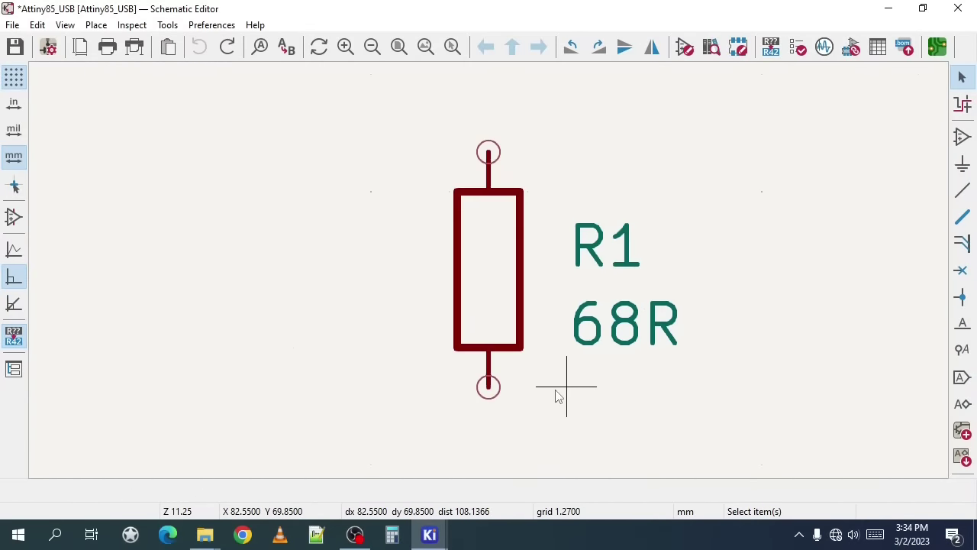
scroll(556, 396, "down", 2)
left_click(443, 181)
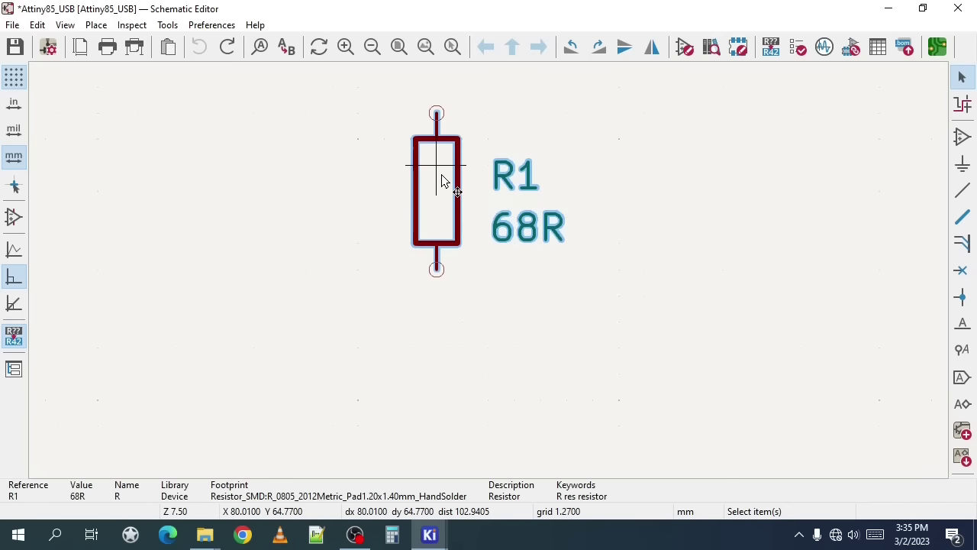
left_click(578, 195)
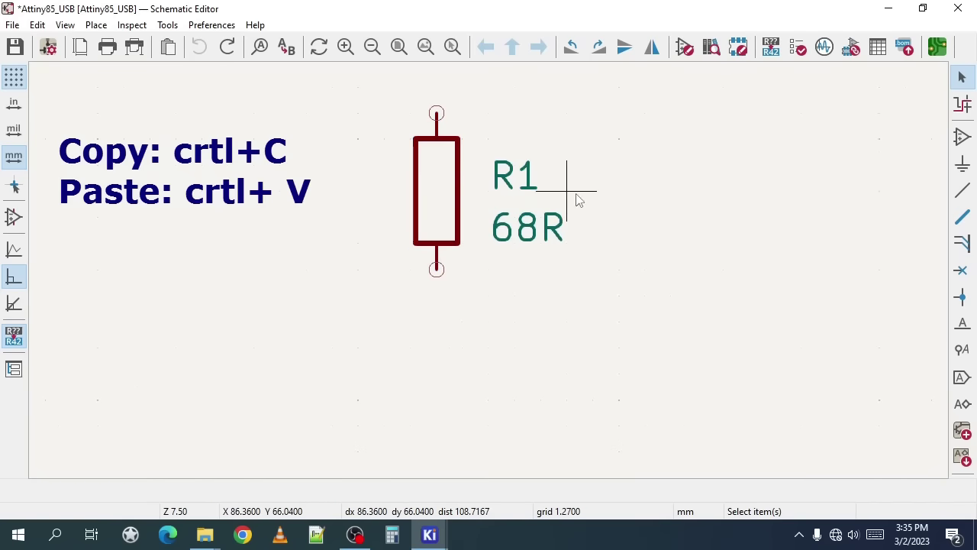
key("ctrl+v")
left_click(595, 195)
key("ctrl+v")
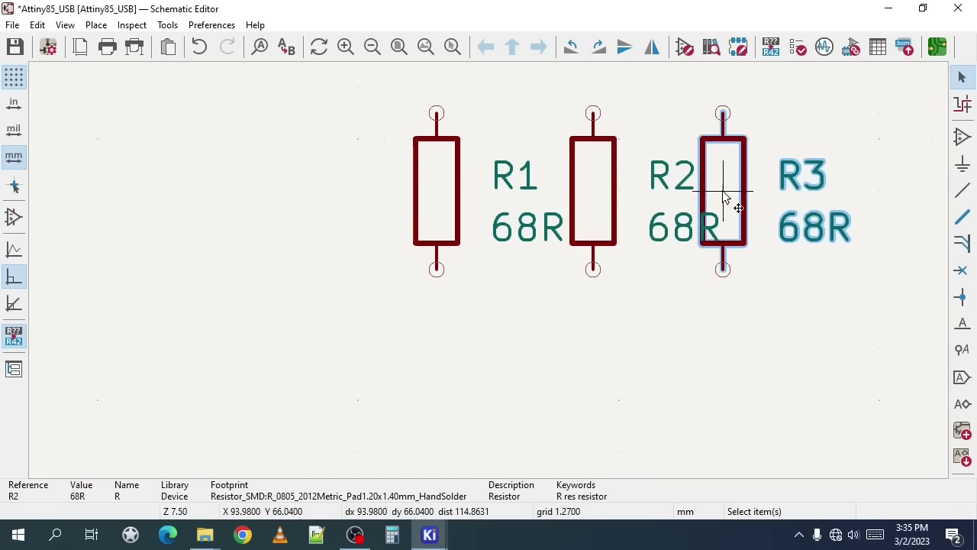
left_click(752, 195)
key("ctrl+v")
left_click(599, 379)
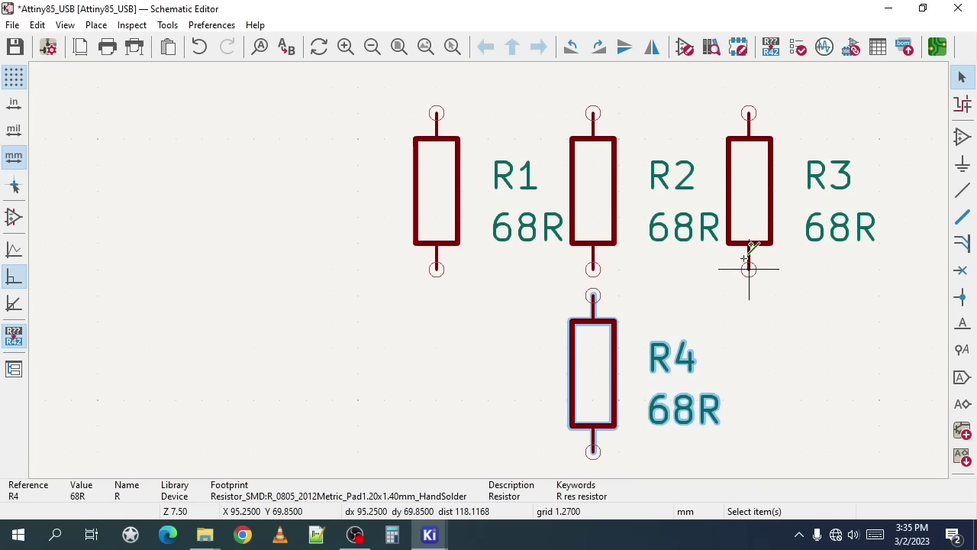
Set the value of resistor R3 to 330R
double_click(748, 200)
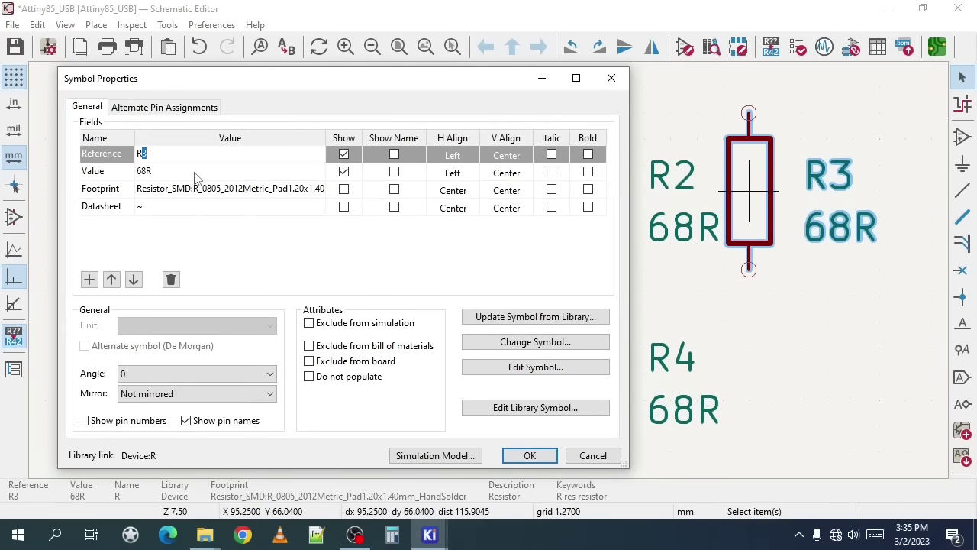
left_click(194, 176)
type("330R")
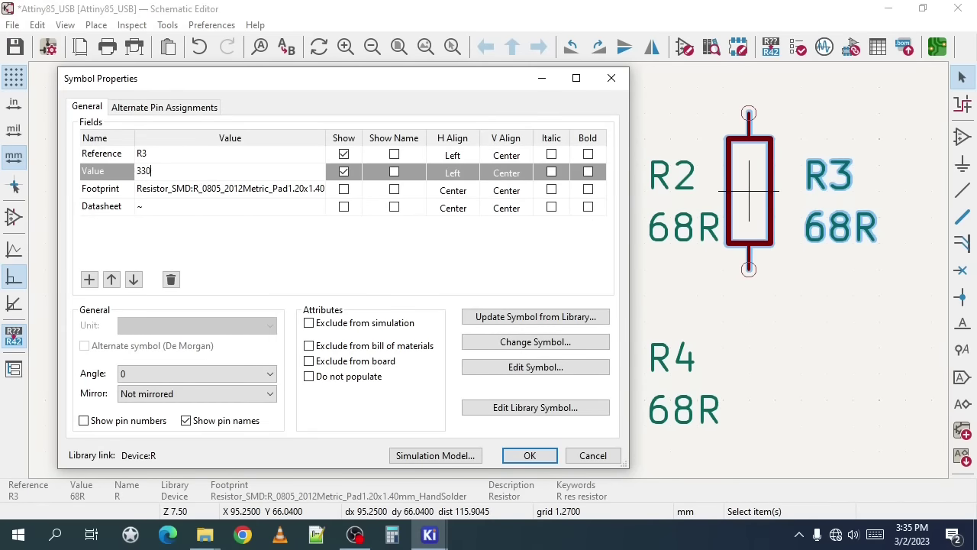
left_click(529, 456)
Set the value of resistor R4 to 1k5
double_click(599, 365)
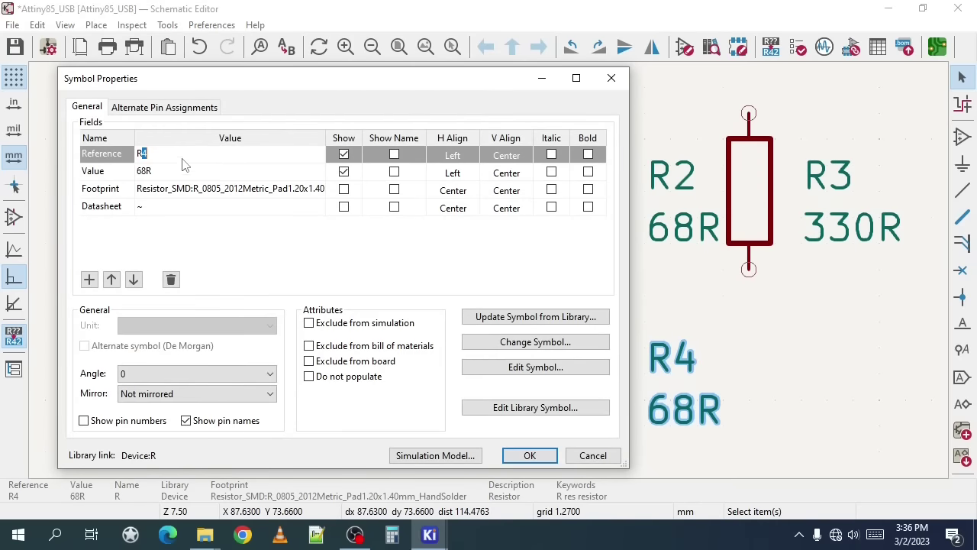
left_click(183, 172)
type("1k5")
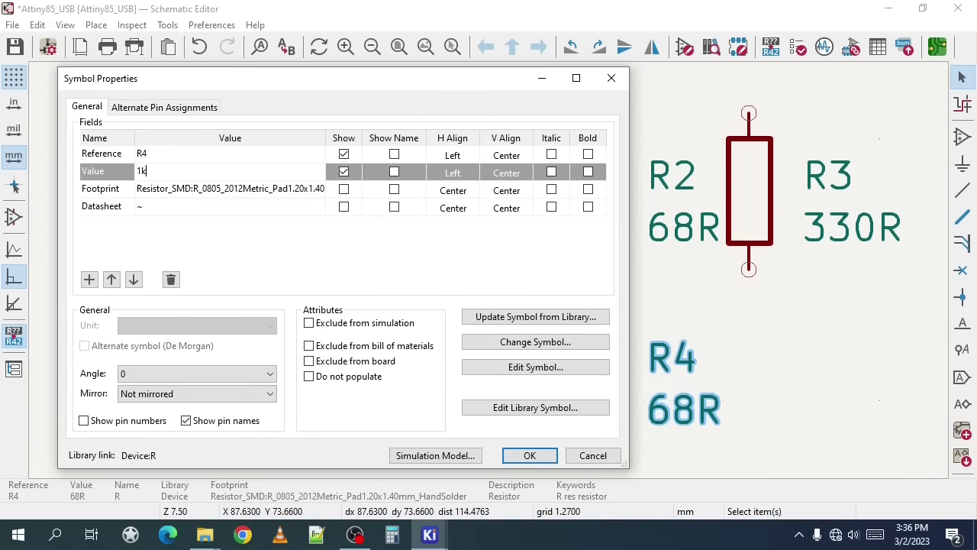
left_click(530, 456)
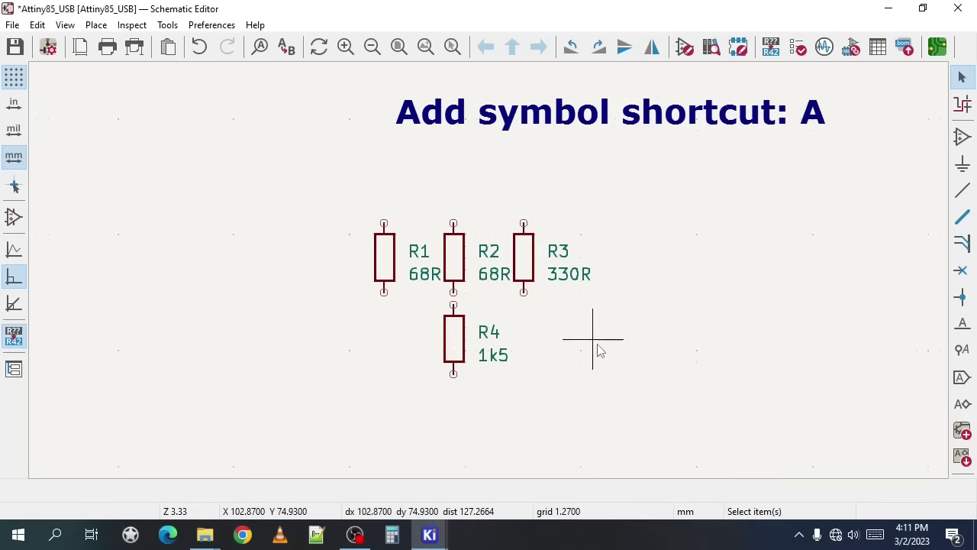
Add a D_Zener diode symbol to the schematic and give it the value 3V6
type("a")
type("zener")
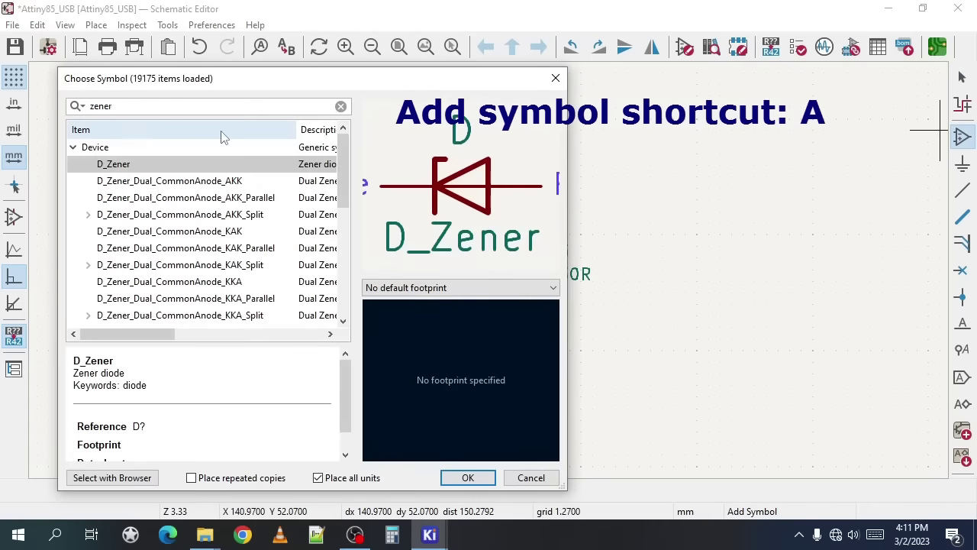
left_click(467, 477)
key("e")
key("Return")
type("3V6")
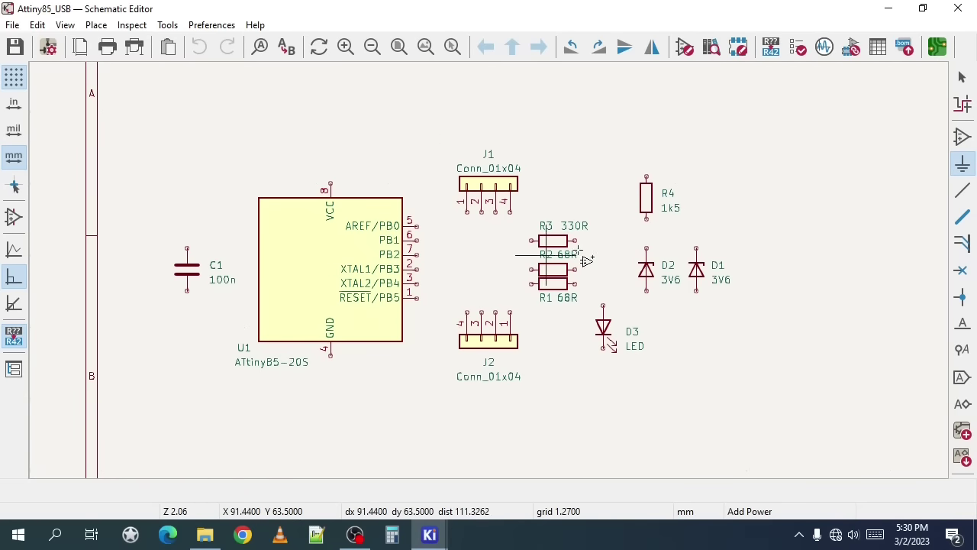
Place a +5V power symbol from the power library above the ATtiny's VCC pin
left_click(963, 164)
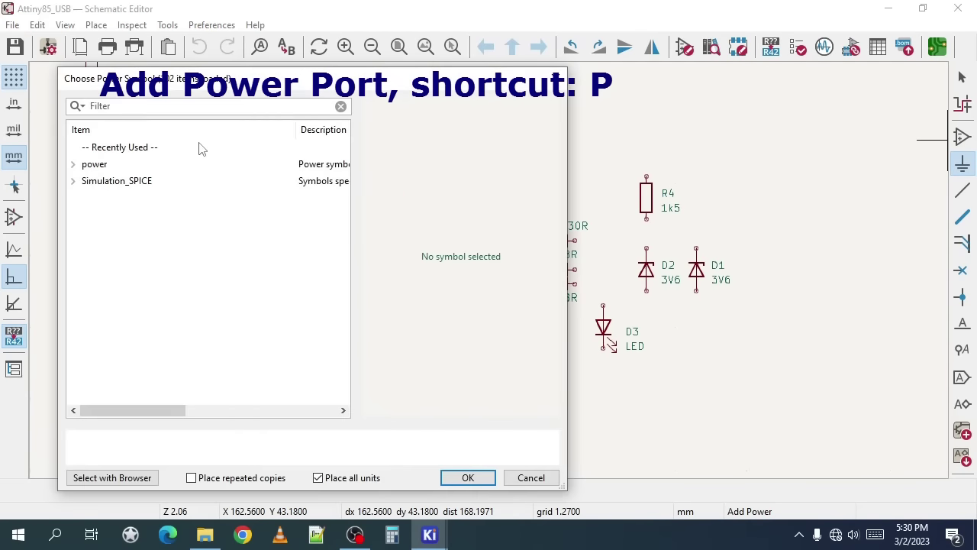
left_click(73, 165)
scroll(118, 281, "down", 4)
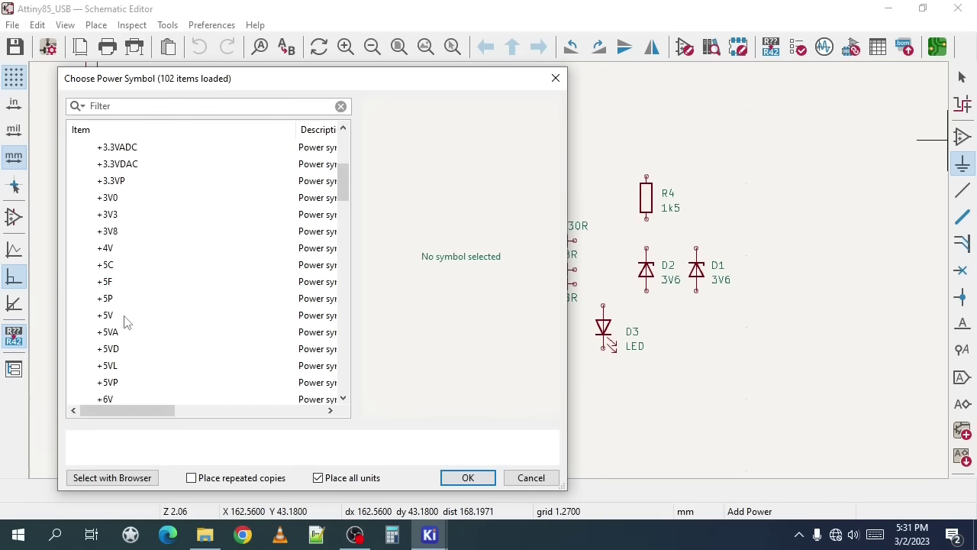
left_click(115, 318)
left_click(466, 477)
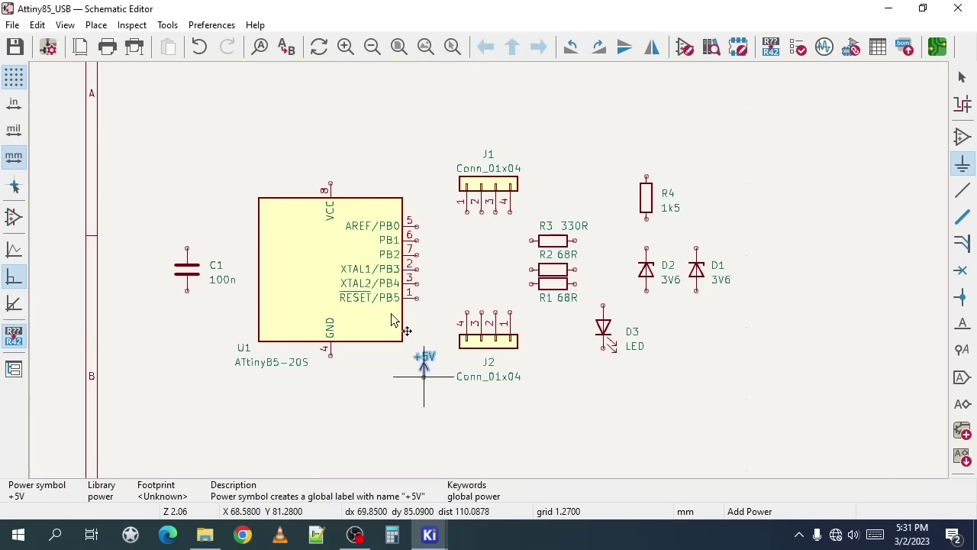
left_click(331, 131)
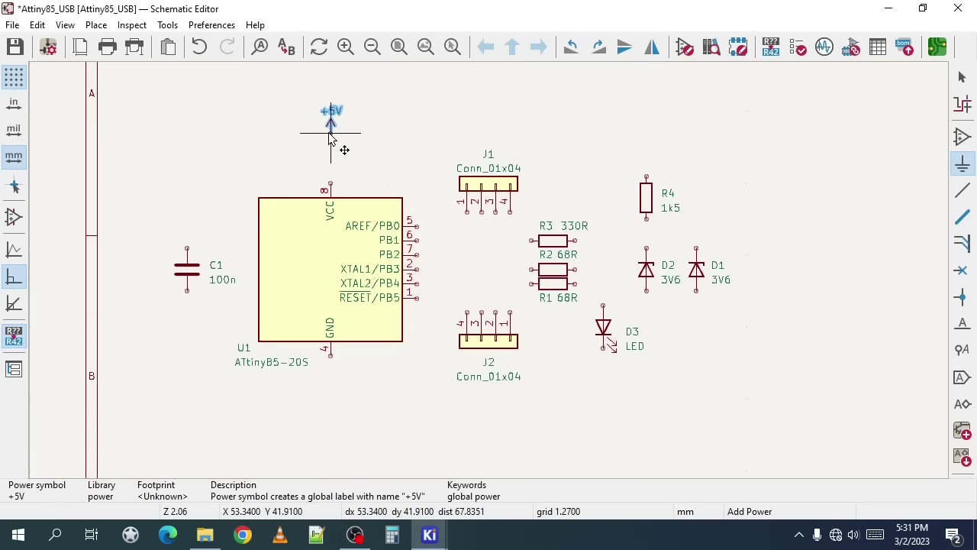
Place a GND power symbol below the ATtiny's GND pin
left_click(946, 205)
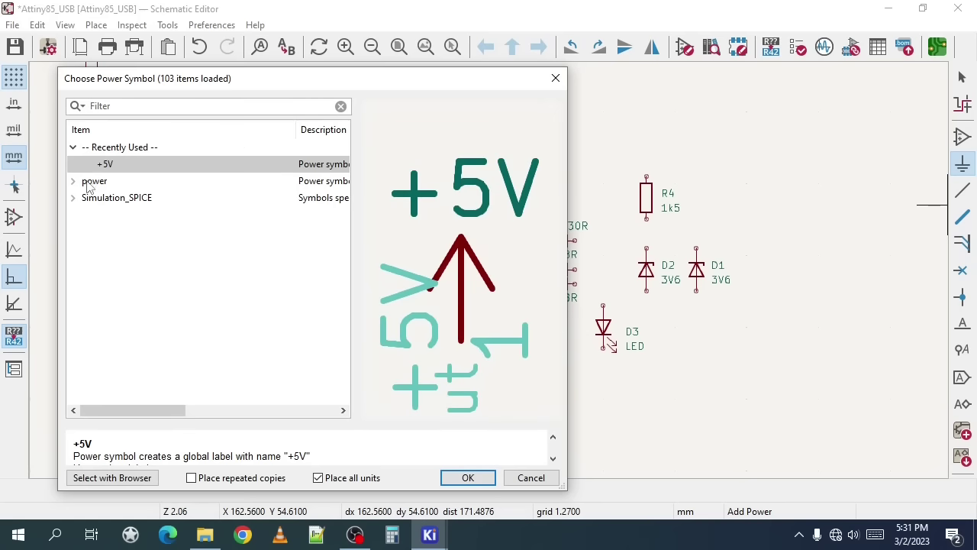
left_click(74, 181)
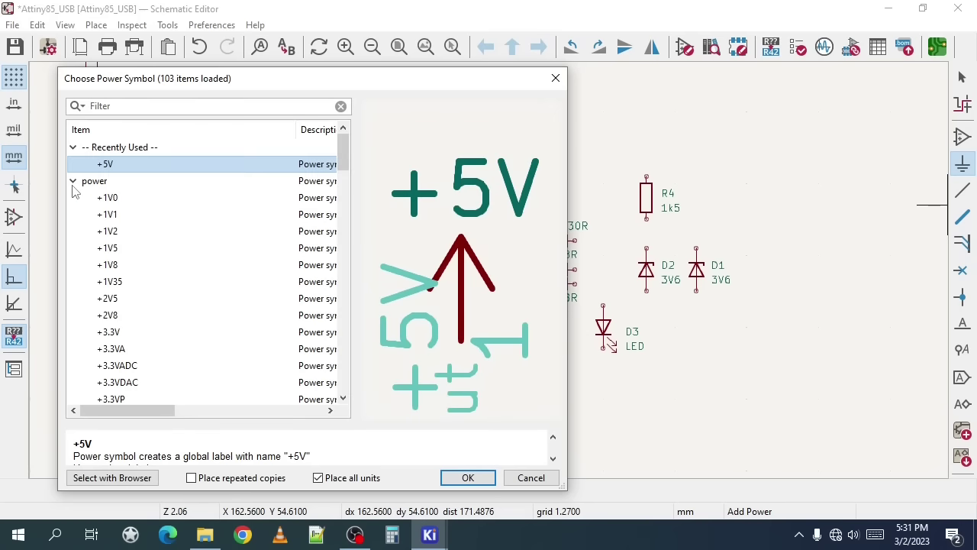
left_click(133, 105)
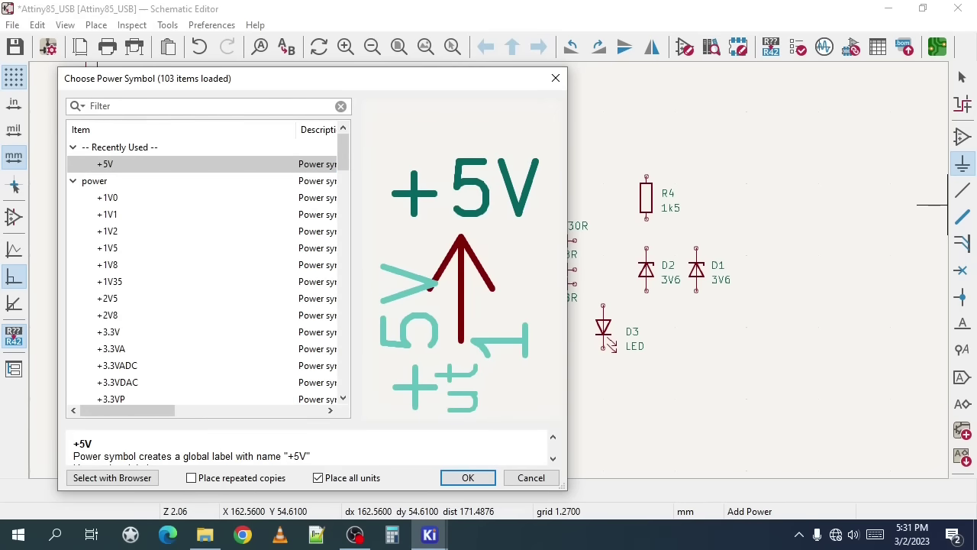
type("gnd")
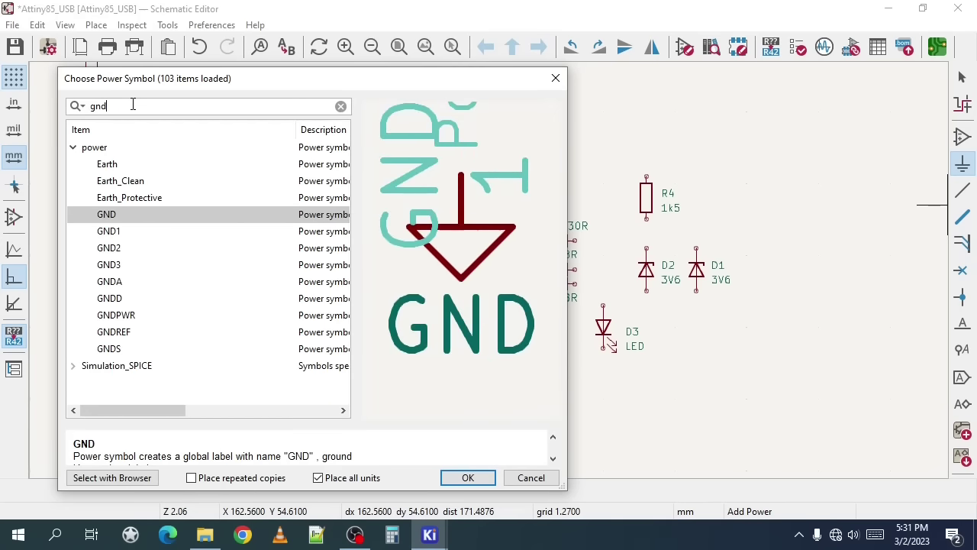
left_click(463, 479)
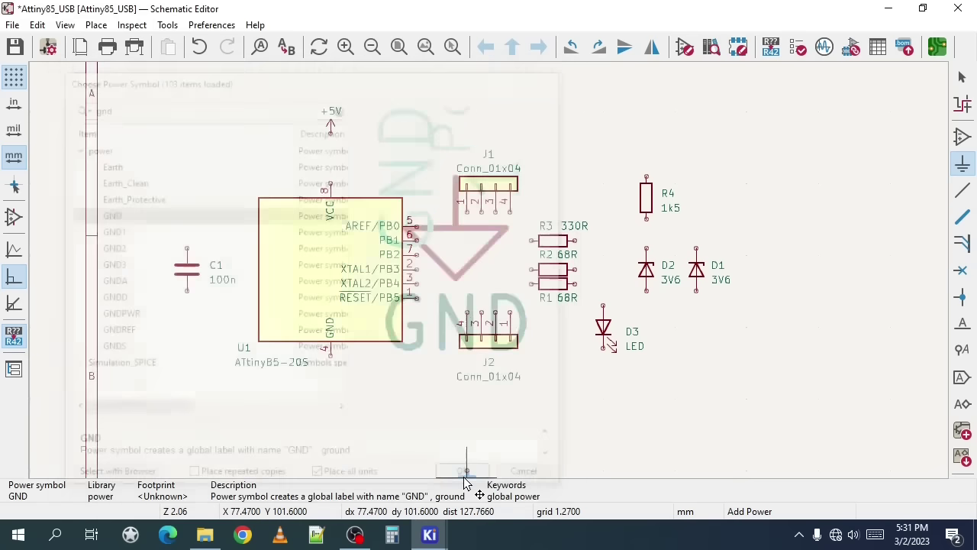
left_click(330, 419)
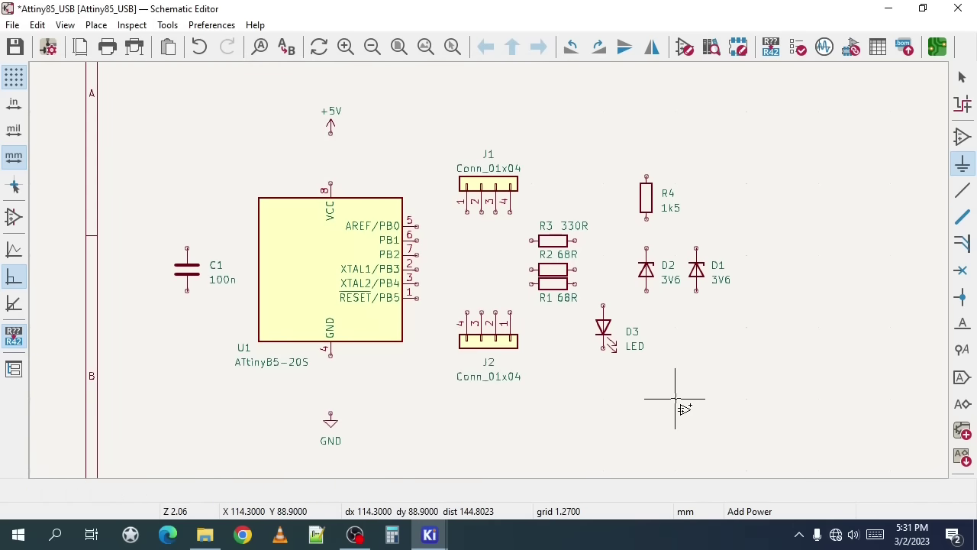
Wire the upper pins of capacitor C1 and resistor R4 and the ATtiny's VCC pin to the +5V symbol
left_click(962, 193)
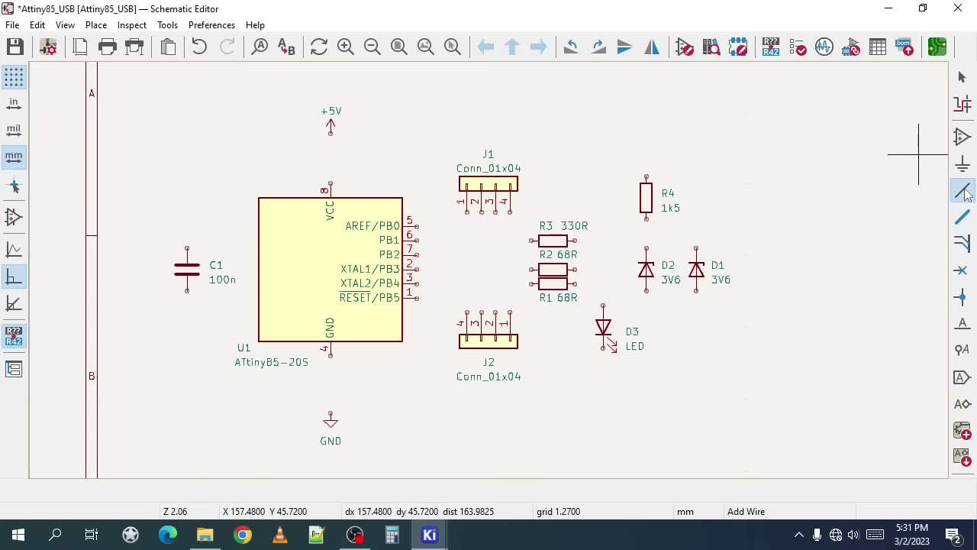
left_click(187, 246)
left_click(331, 136)
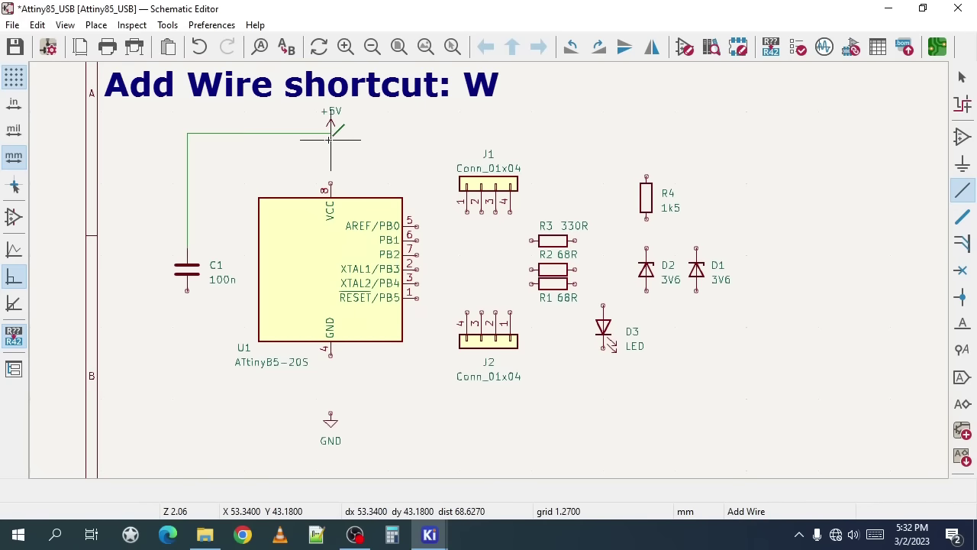
left_click(331, 189)
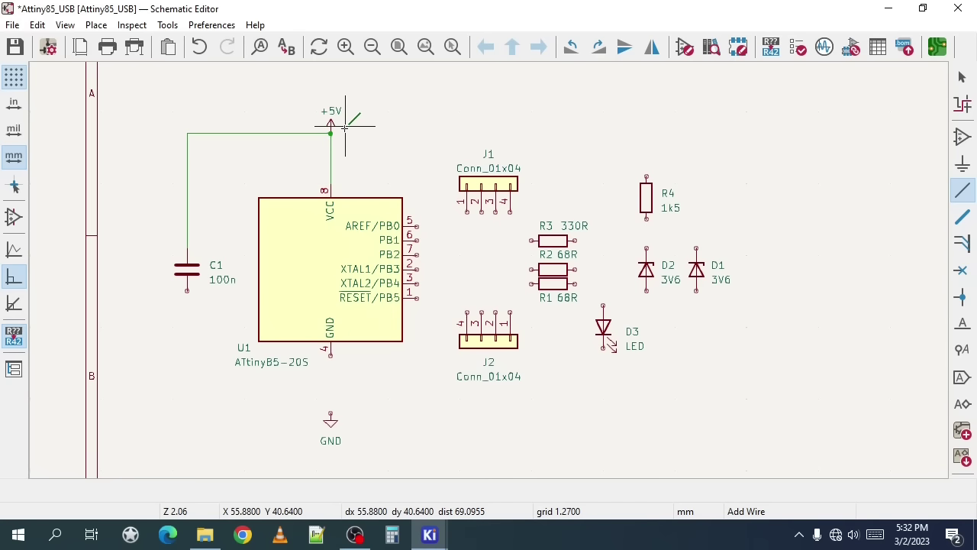
left_click(330, 134)
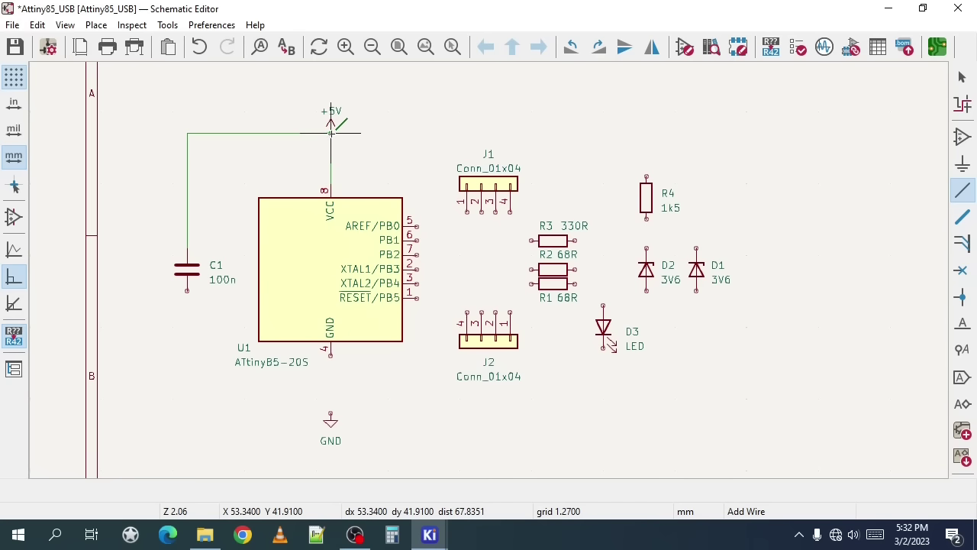
left_click(646, 175)
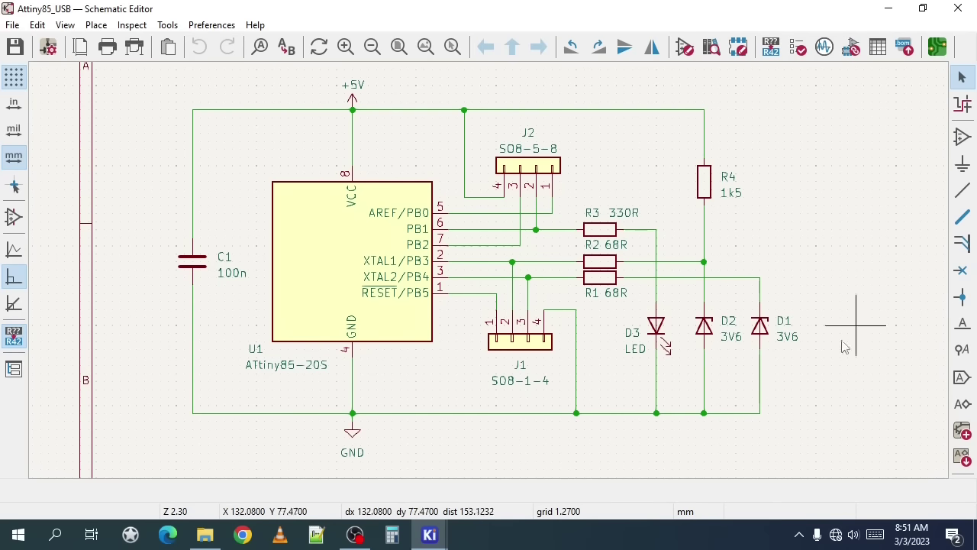
Switch to the KiCad project manager and open the Symbol Editor
left_click(432, 529)
left_click(344, 465)
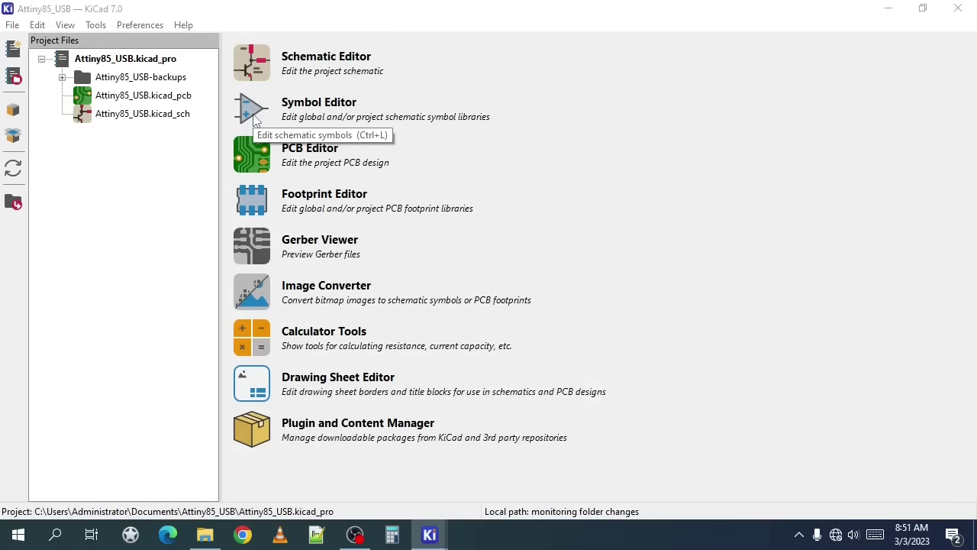
left_click(264, 114)
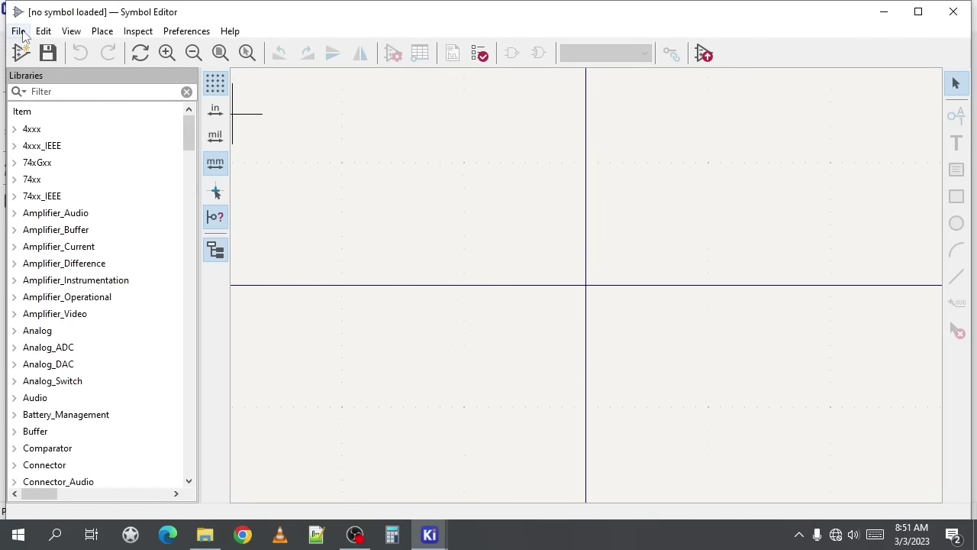
Create a new global symbol library named 1_my_custom_symbol_library
left_click(22, 32)
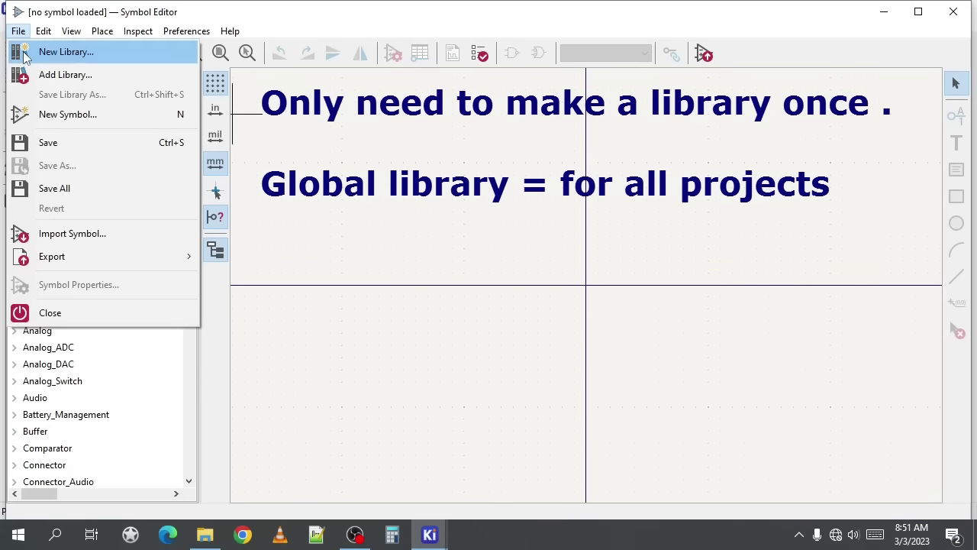
left_click(25, 53)
left_click(476, 324)
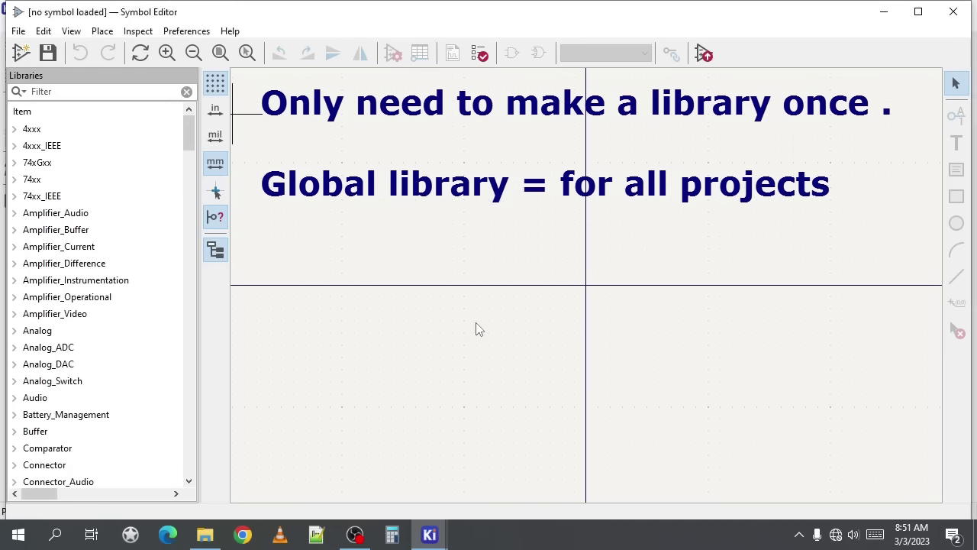
type("1_my_custom_symbol_library")
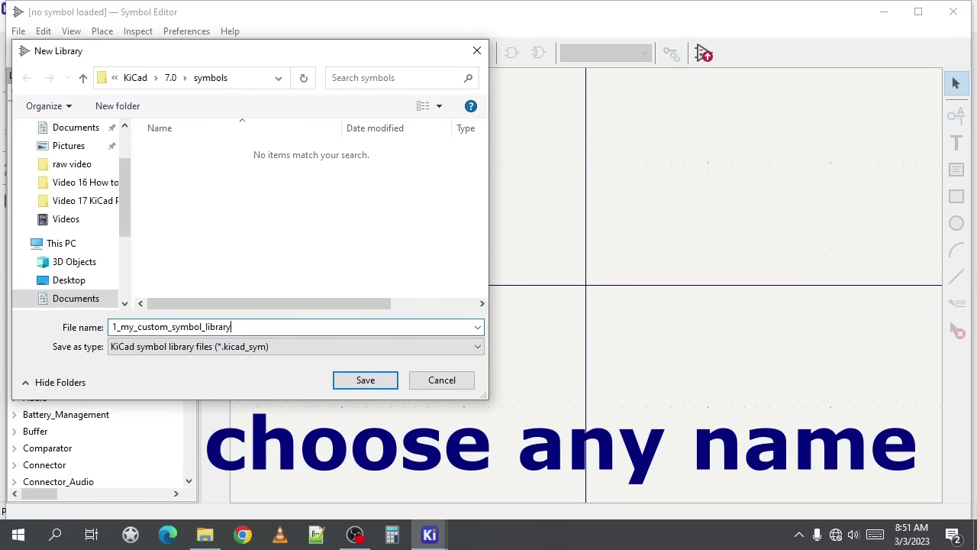
left_click(365, 379)
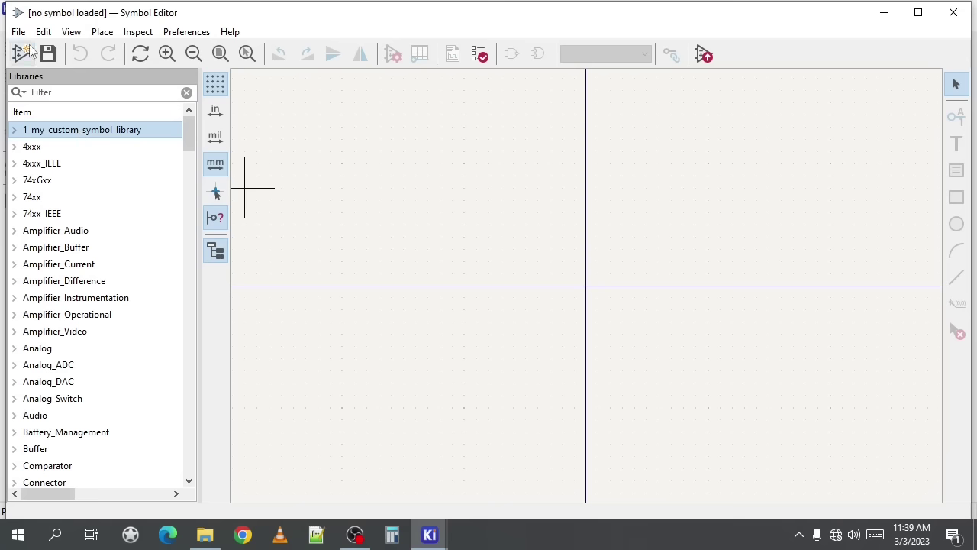
Create a new symbol named PCB_USB_connector in the custom library, keeping U as the default reference designator
left_click(21, 53)
type("PCB_USB_connector")
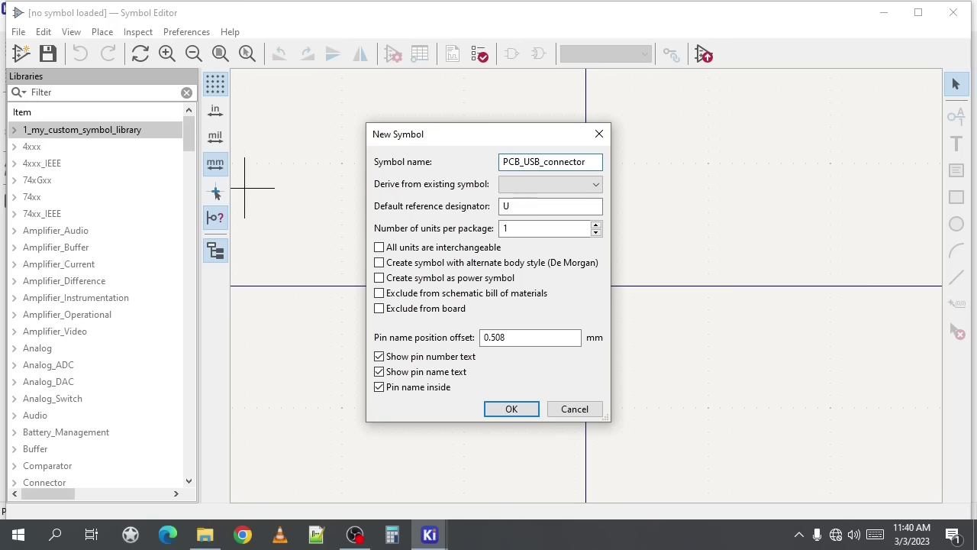
key("Return")
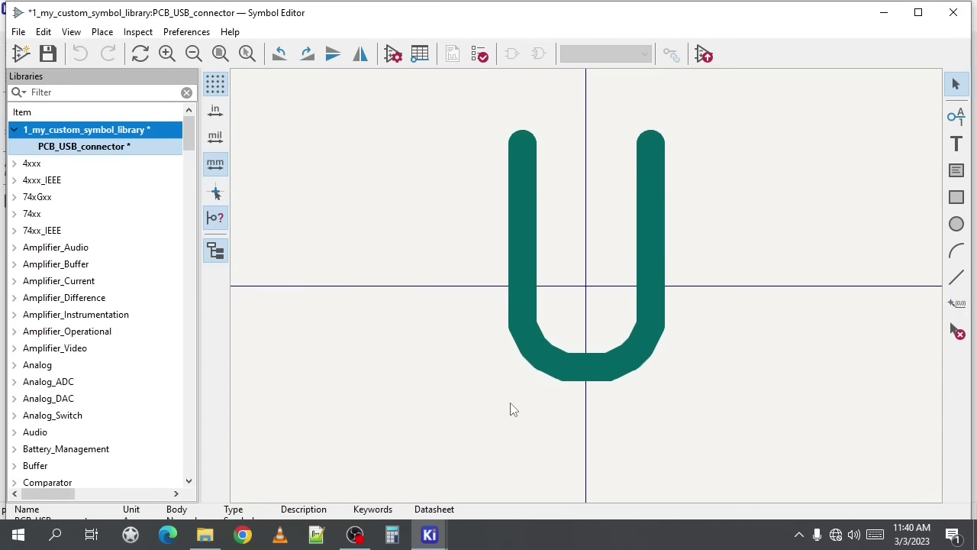
Add pin 1 named Vcc with electrical type Power input on the symbol's vertical axis, above the origin
scroll(587, 299, "down", 6)
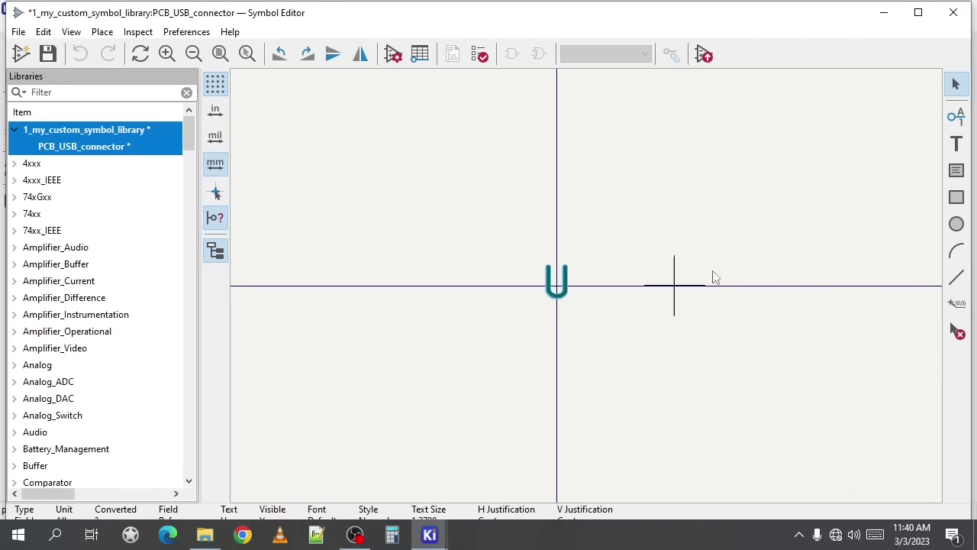
left_click(957, 117)
left_click(548, 260)
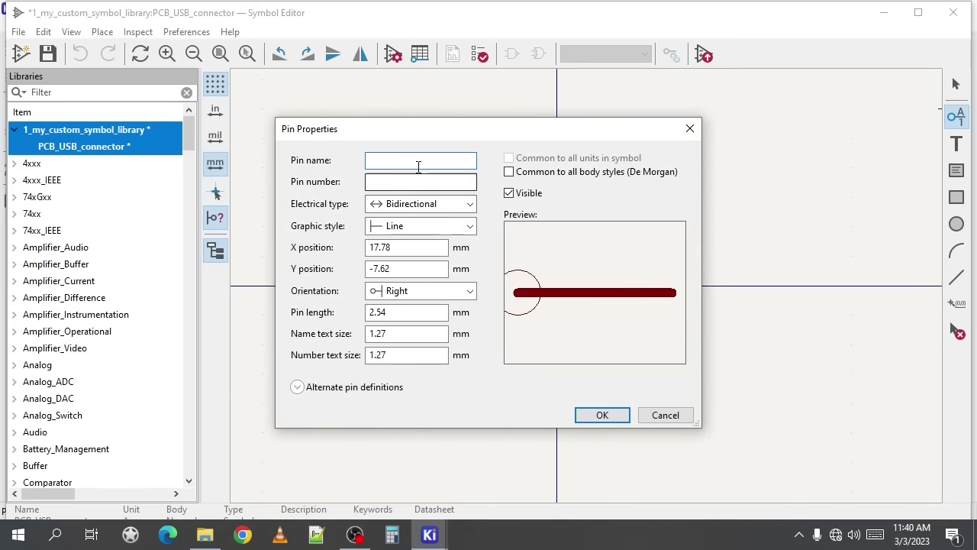
type("VF")
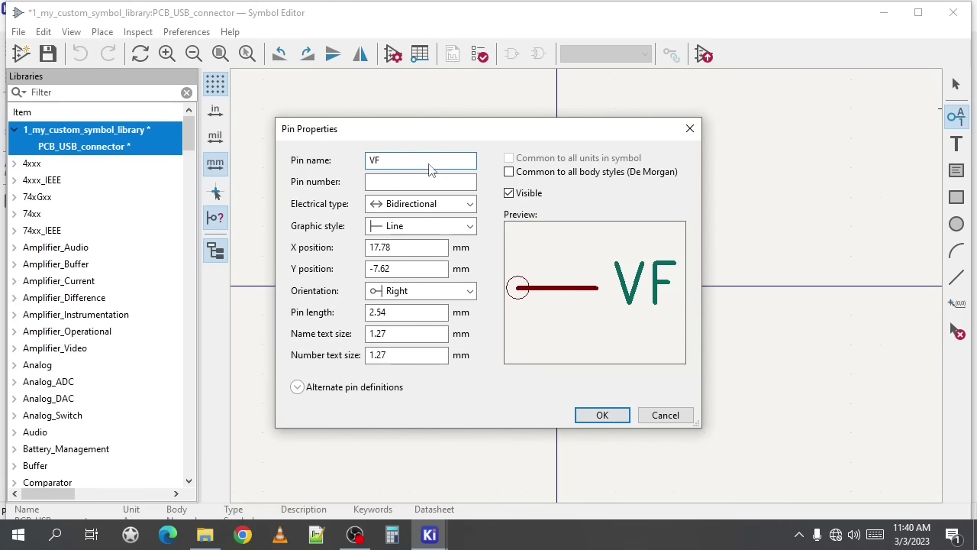
key("BackSpace")
type("cc")
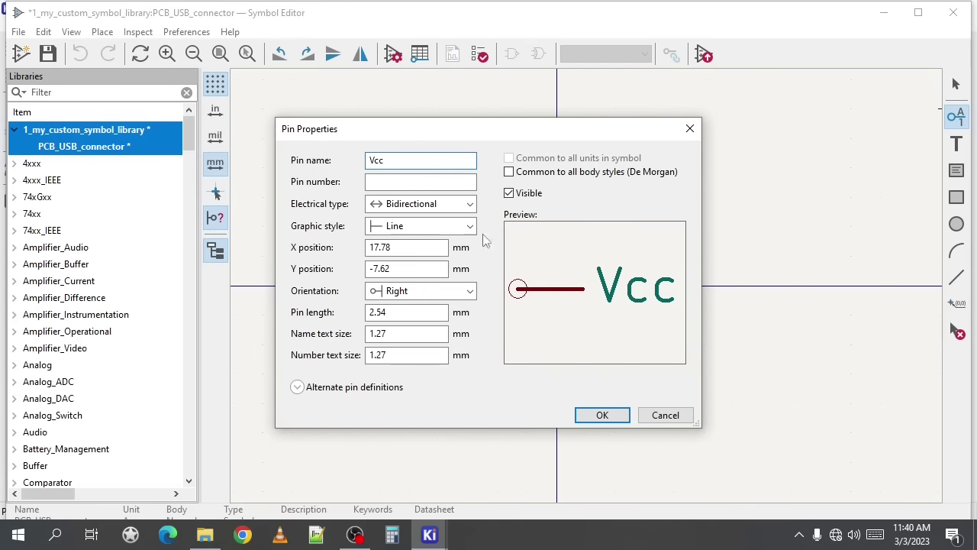
left_click(423, 181)
type("1")
left_click(436, 204)
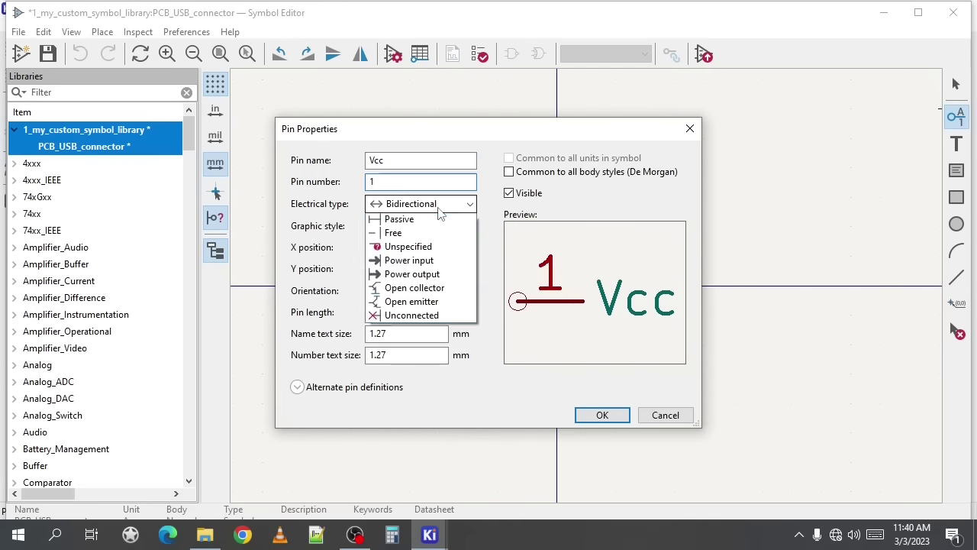
left_click(418, 316)
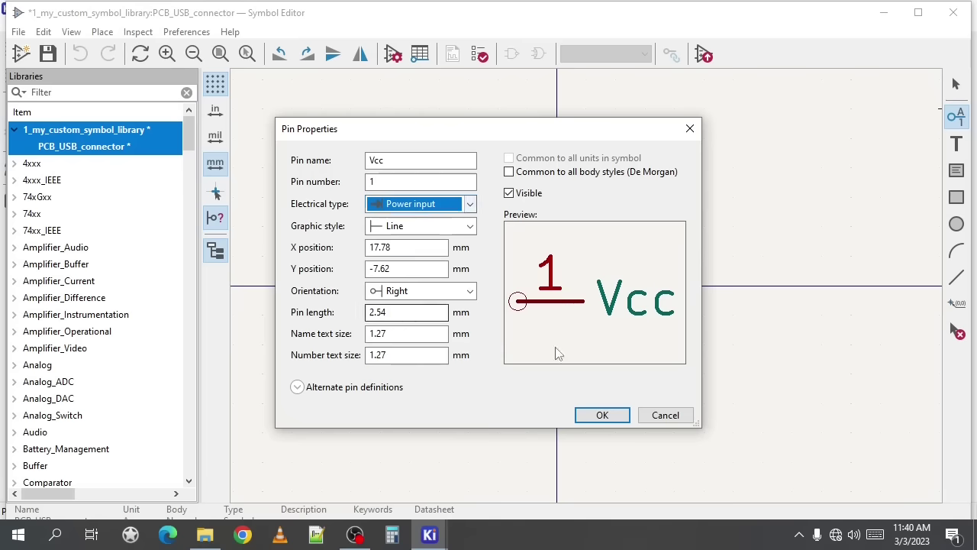
left_click(603, 415)
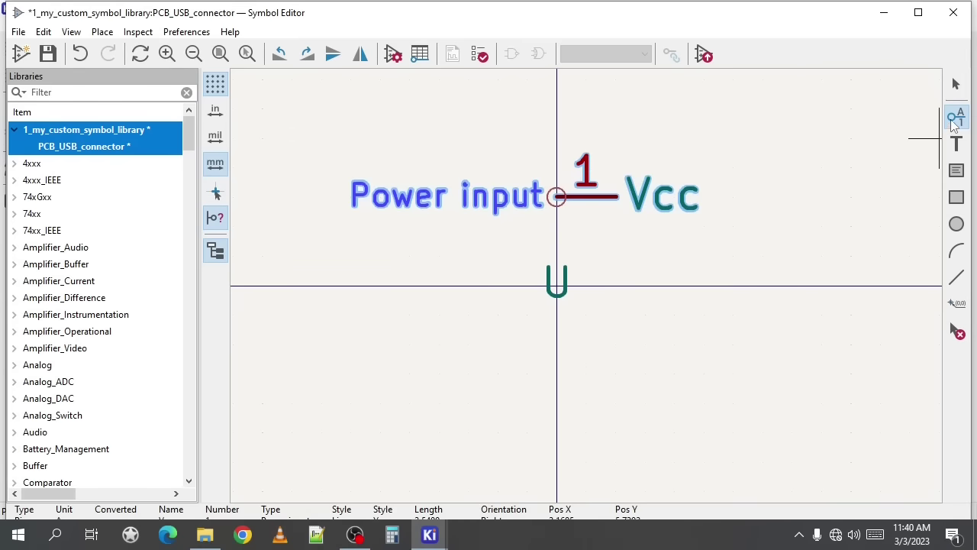
Add pin 2 named D+ with electrical type Bidirectional directly below the Vcc pin
left_click(957, 117)
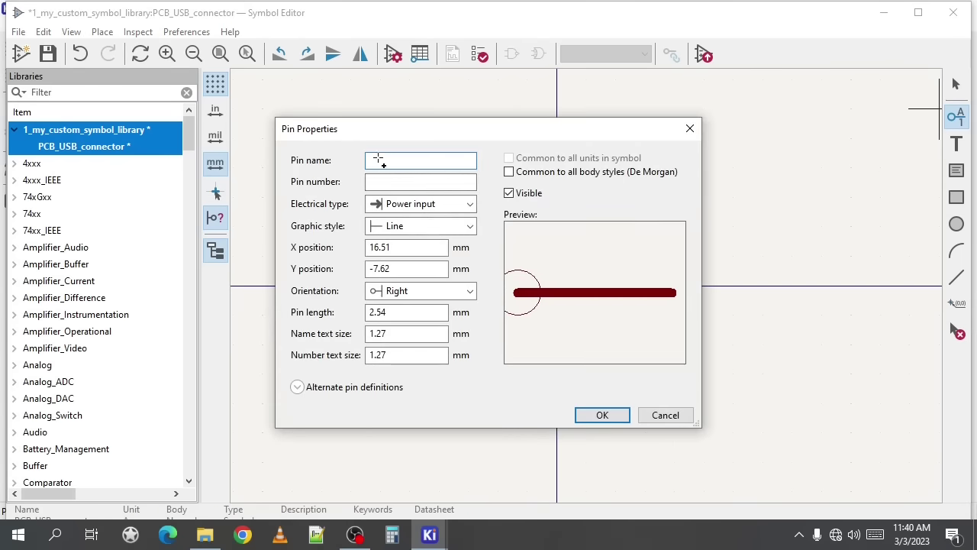
type("D+")
left_click(406, 182)
type("2")
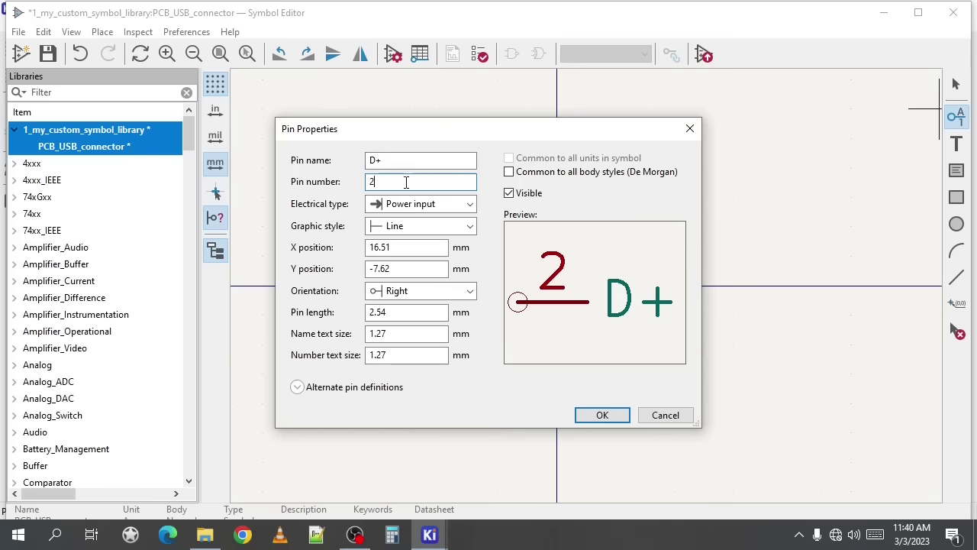
left_click(420, 204)
left_click(404, 246)
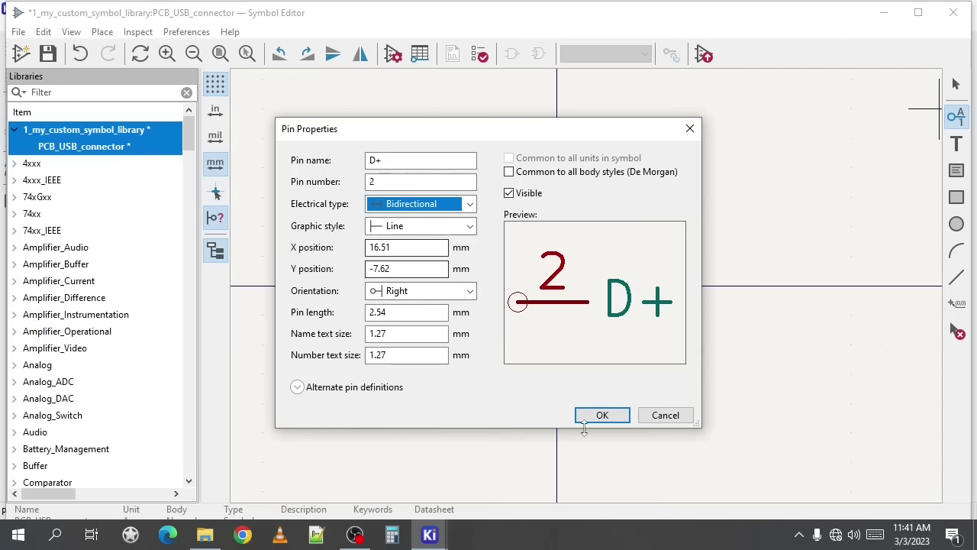
left_click(598, 415)
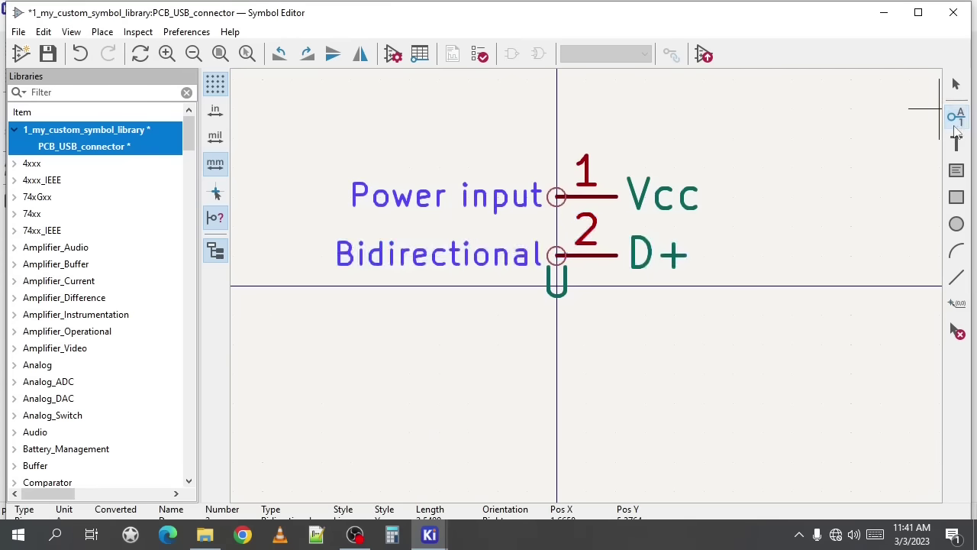
Add pin 3 named D- with electrical type Bidirectional directly below the D+ pin
left_click(938, 109)
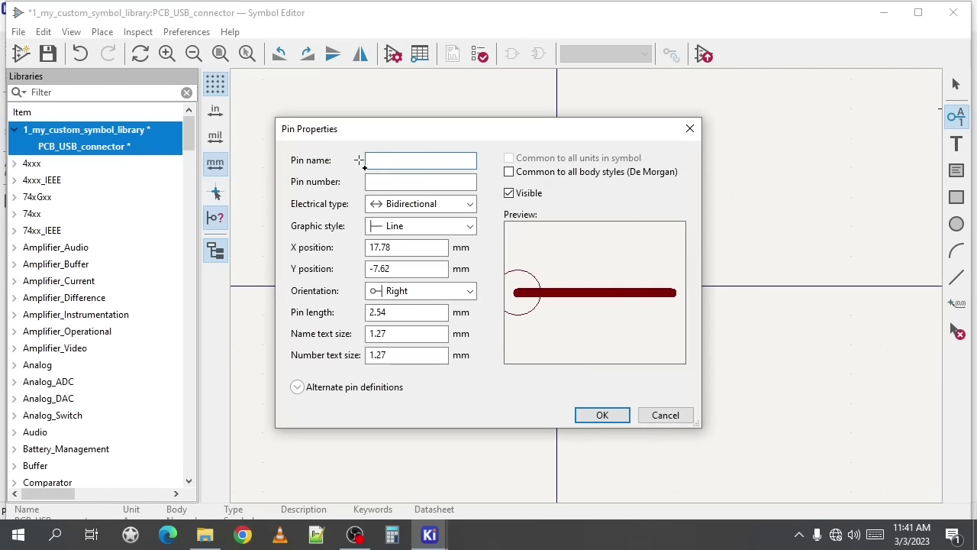
type("D-")
key("Tab")
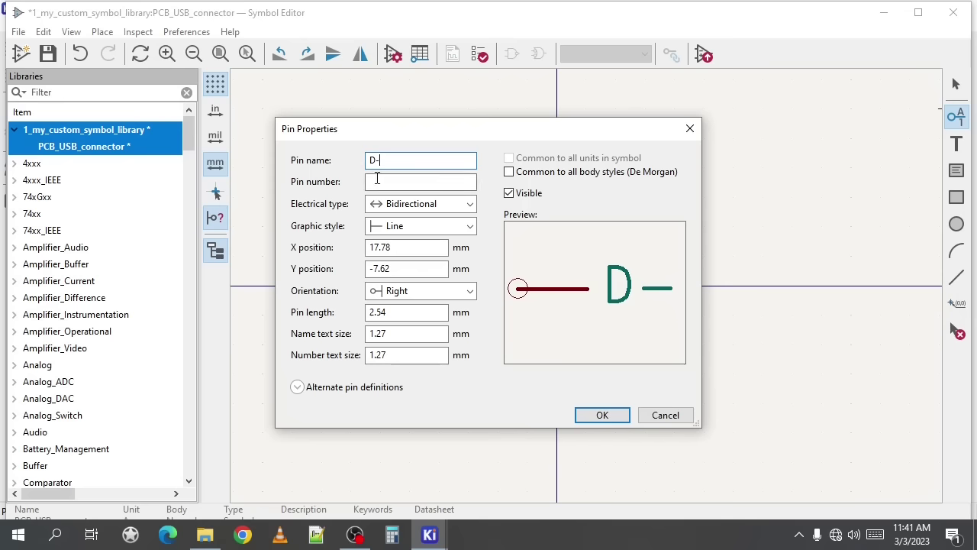
type("3")
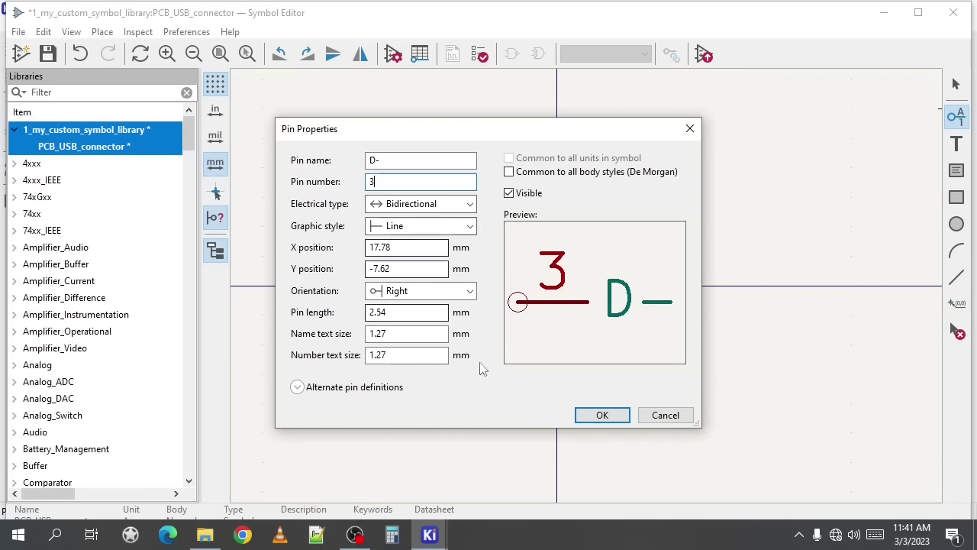
left_click(603, 415)
left_click(560, 317)
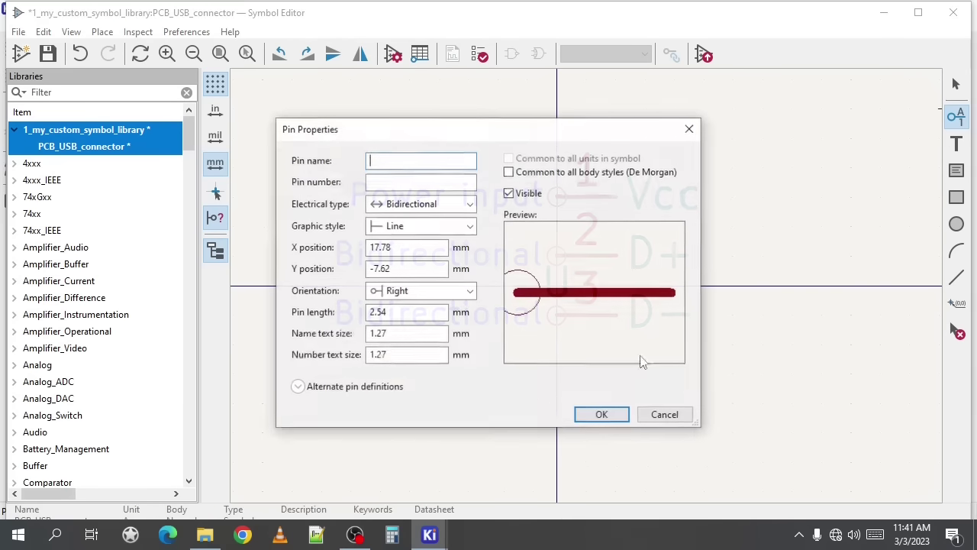
Add pin 4 named GND with electrical type Power input directly below the D- pin
type("GND")
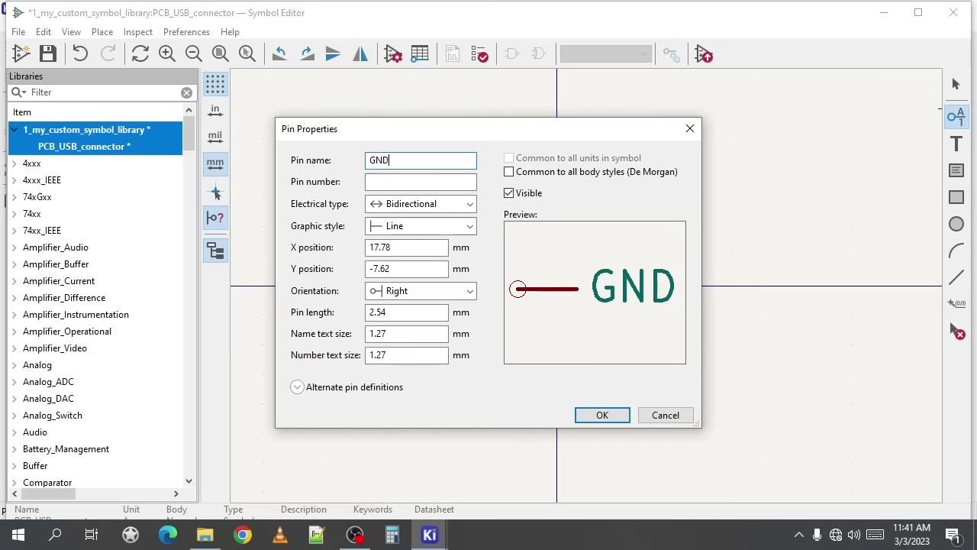
left_click(414, 183)
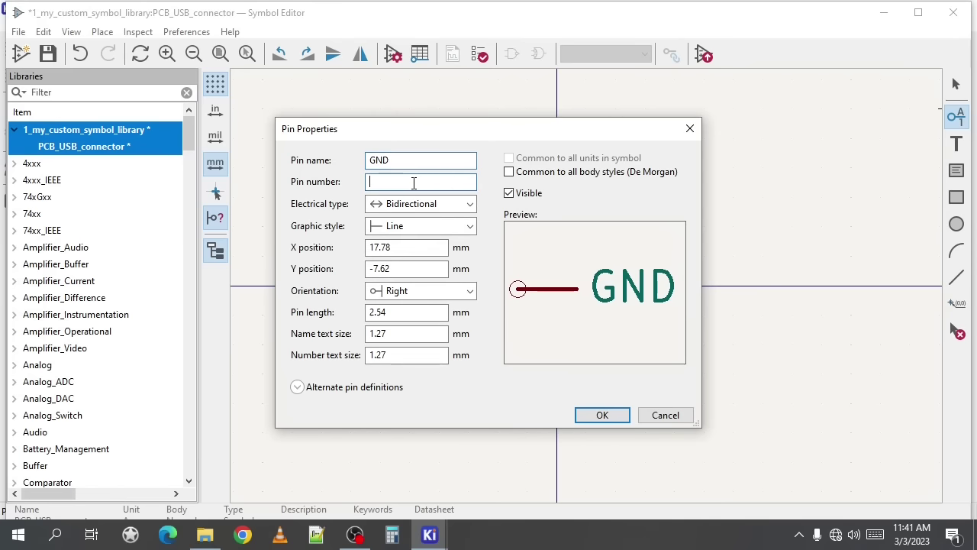
type("4")
left_click(447, 206)
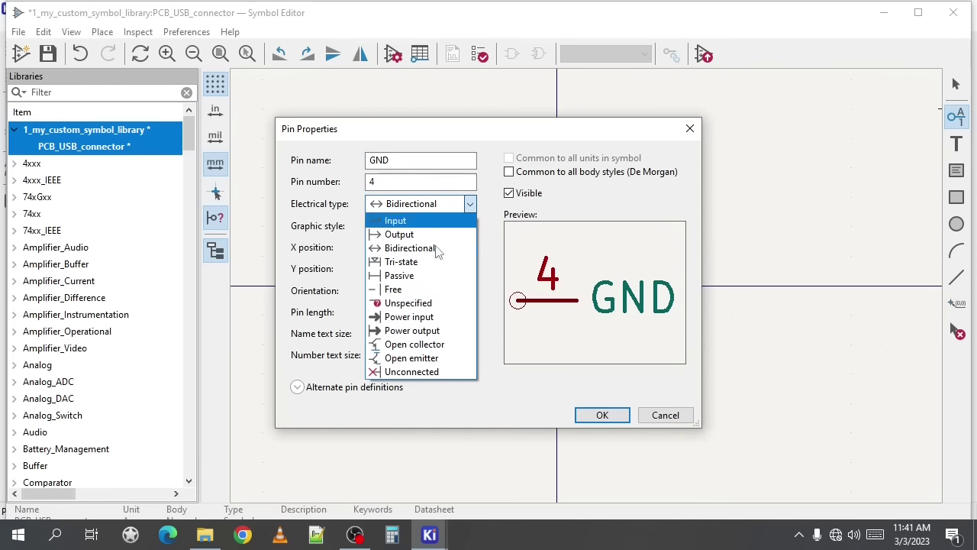
left_click(428, 322)
left_click(601, 415)
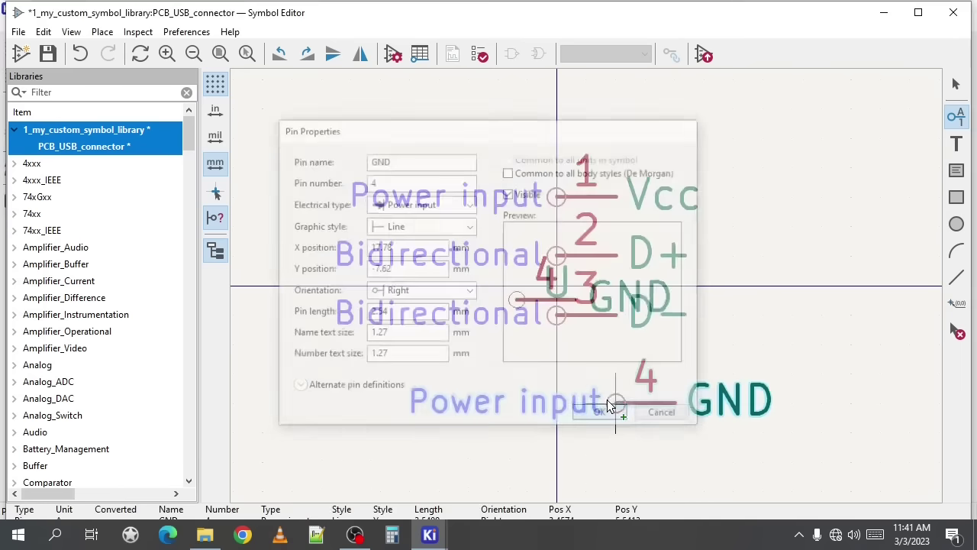
Draw a body rectangle about 10.16 by 12.7 mm around the pin names and fill it with the body background color
left_click(957, 197)
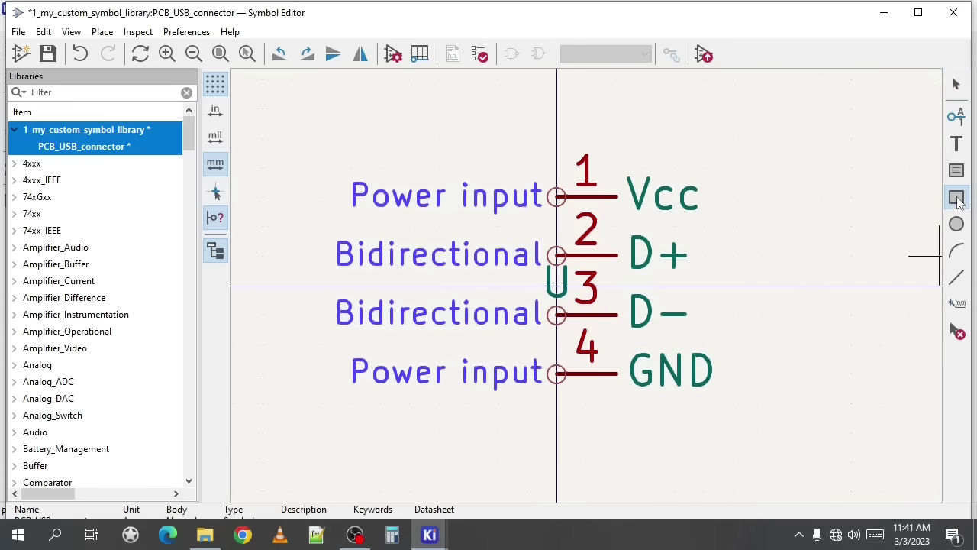
left_click(618, 139)
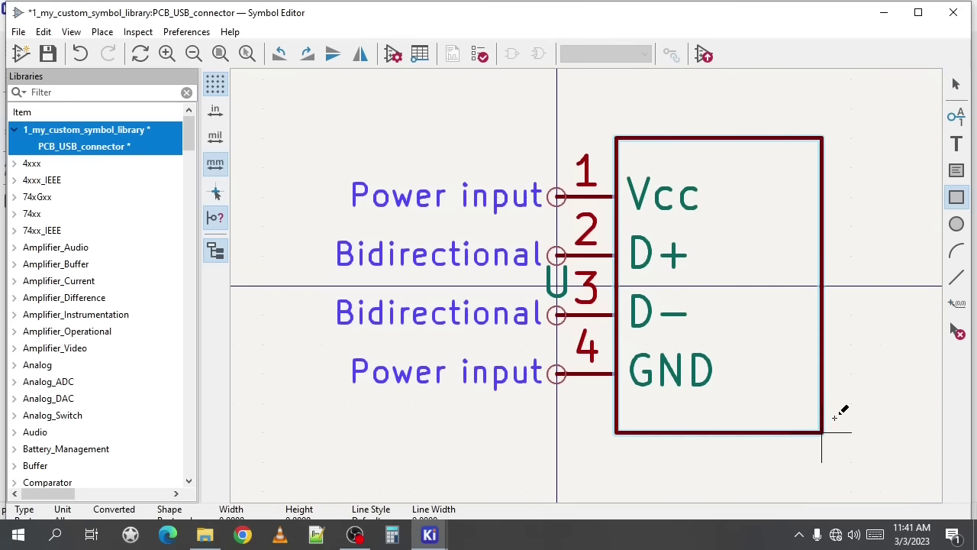
left_click(853, 433)
double_click(792, 432)
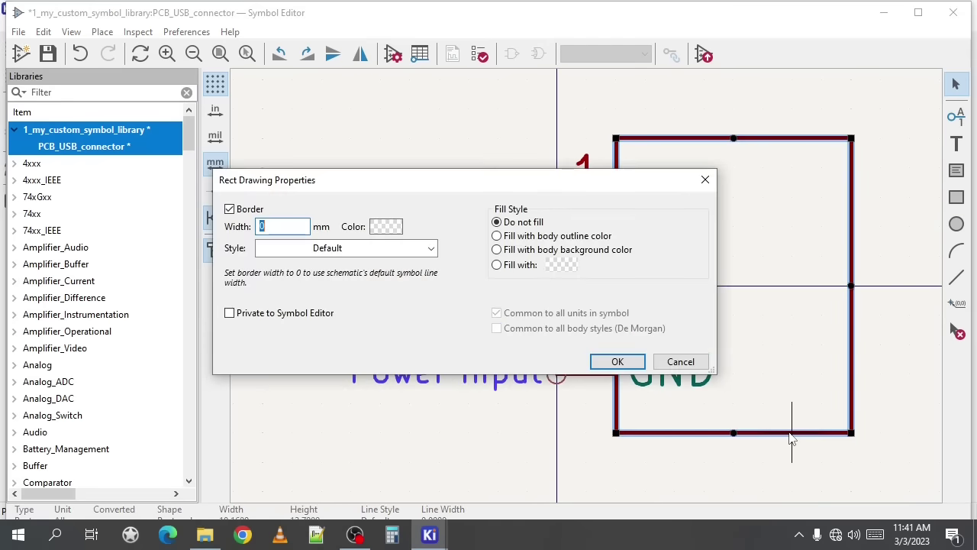
left_click(497, 250)
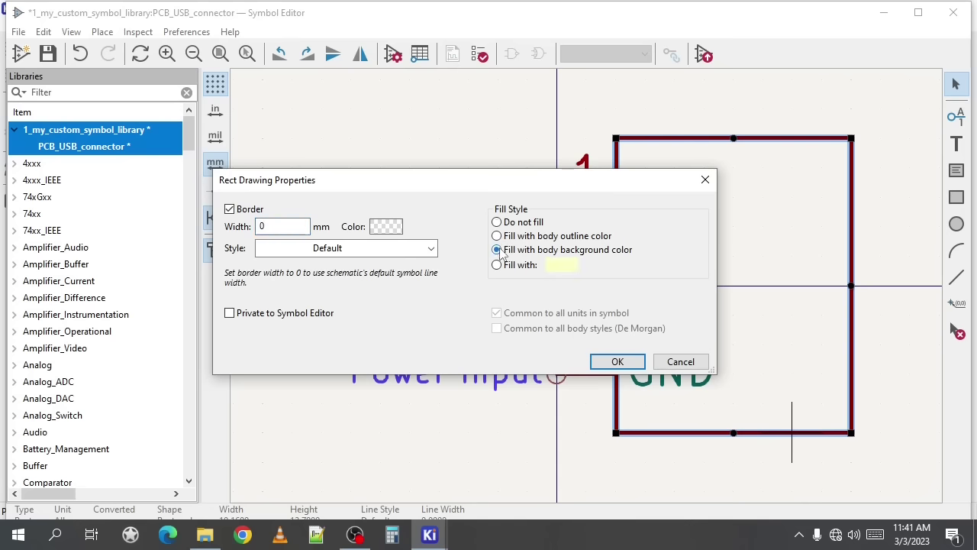
left_click(617, 361)
Place the text USB inside the symbol body beside the pin names and save the symbol
left_click(957, 144)
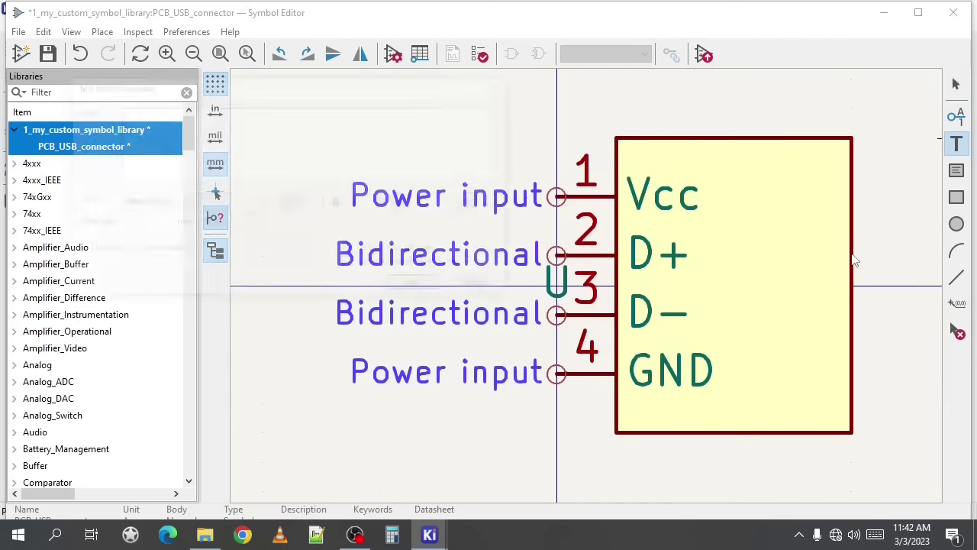
left_click(571, 285)
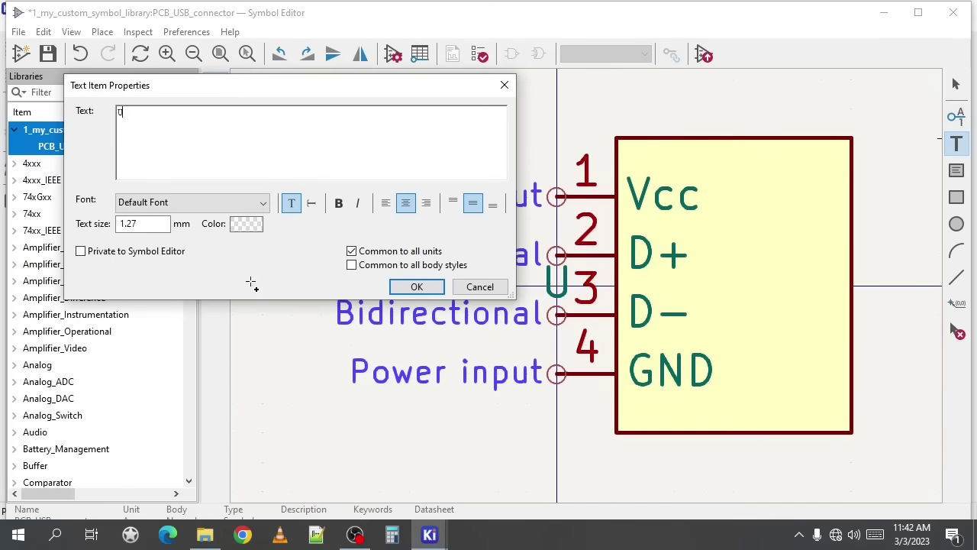
key("Return")
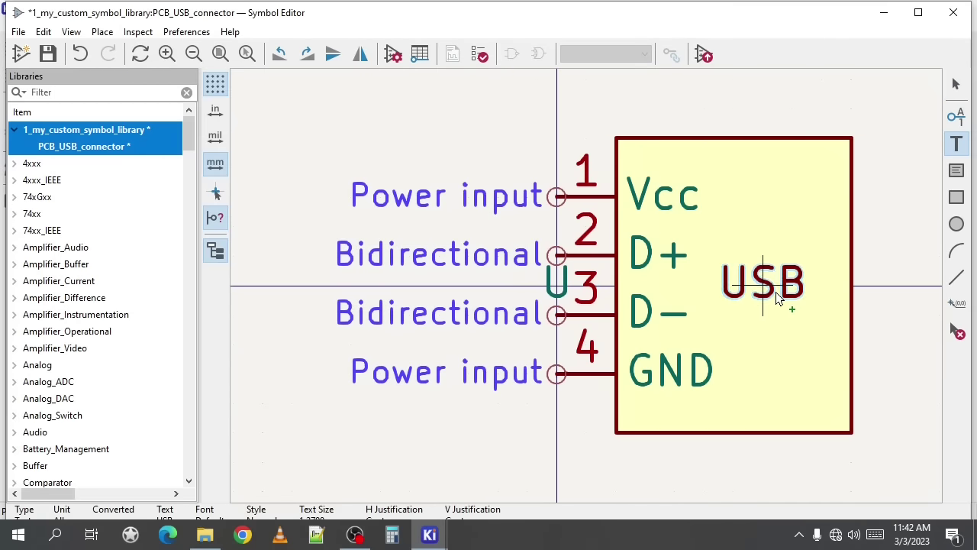
left_click(763, 281)
key("ctrl+s")
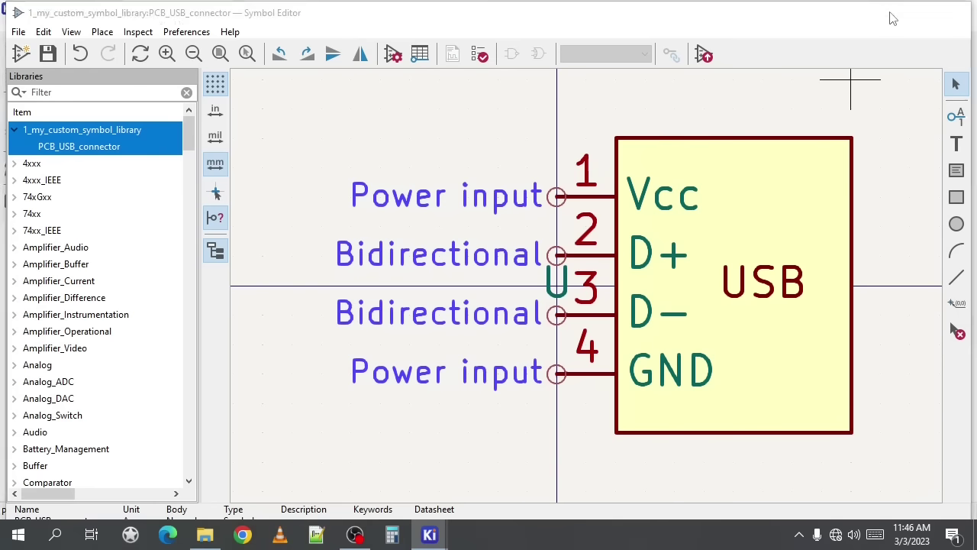
Open the Footprint Editor from the project manager and create a global footprint library named 1_My_custom_library.pretty
left_click(889, 14)
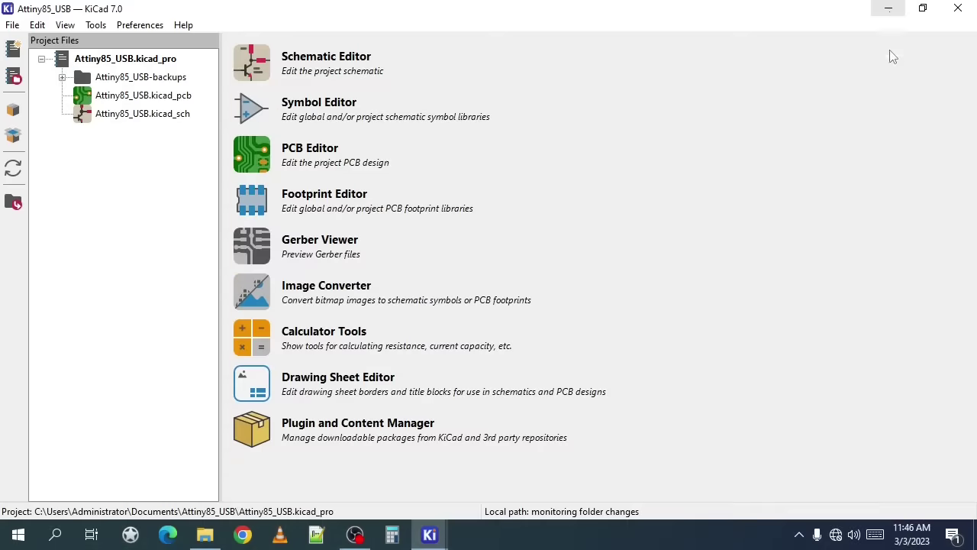
left_click(263, 200)
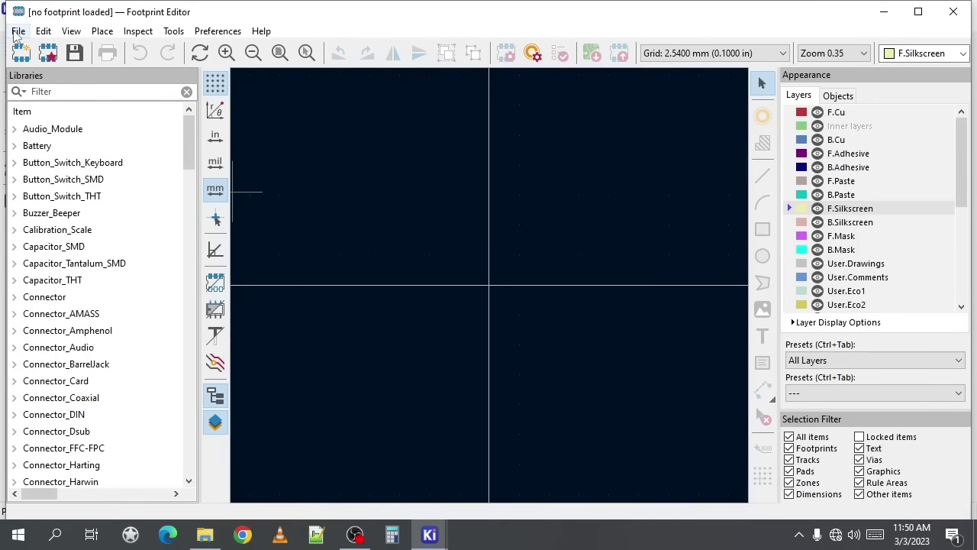
left_click(17, 31)
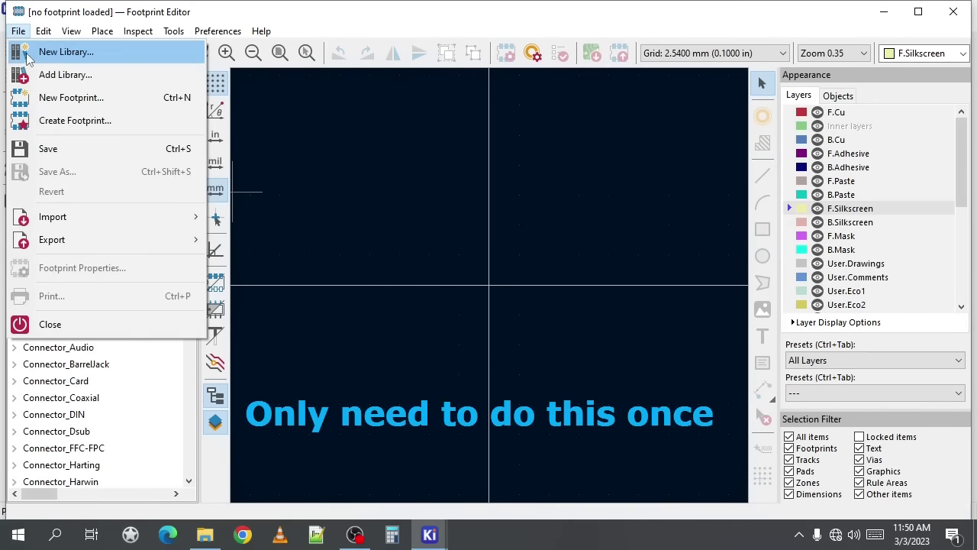
left_click(35, 48)
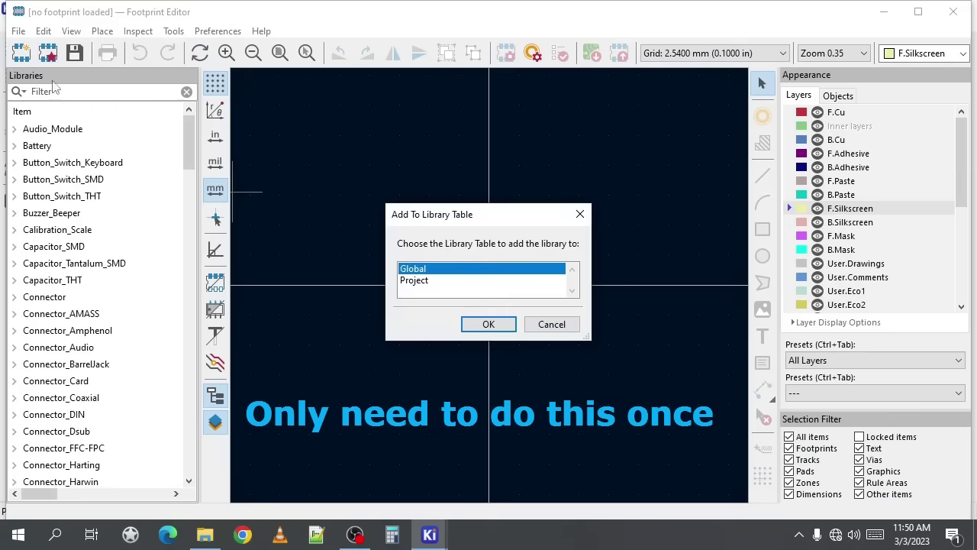
left_click(484, 324)
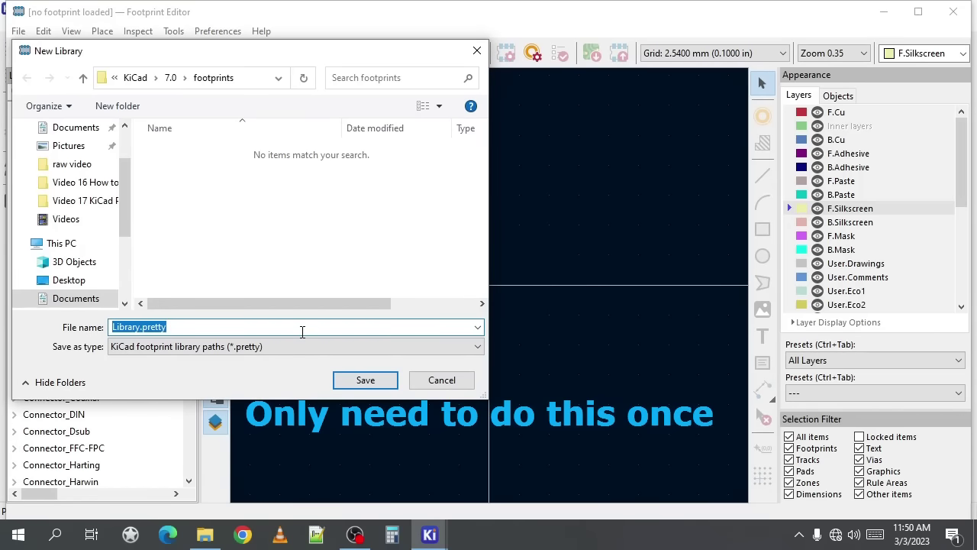
type("1_My_custom_librar")
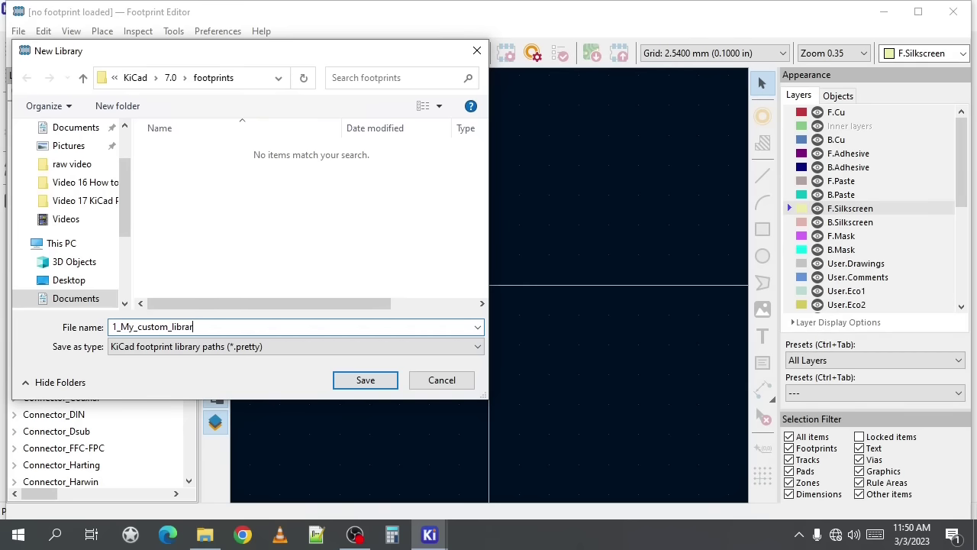
type("y.pretty")
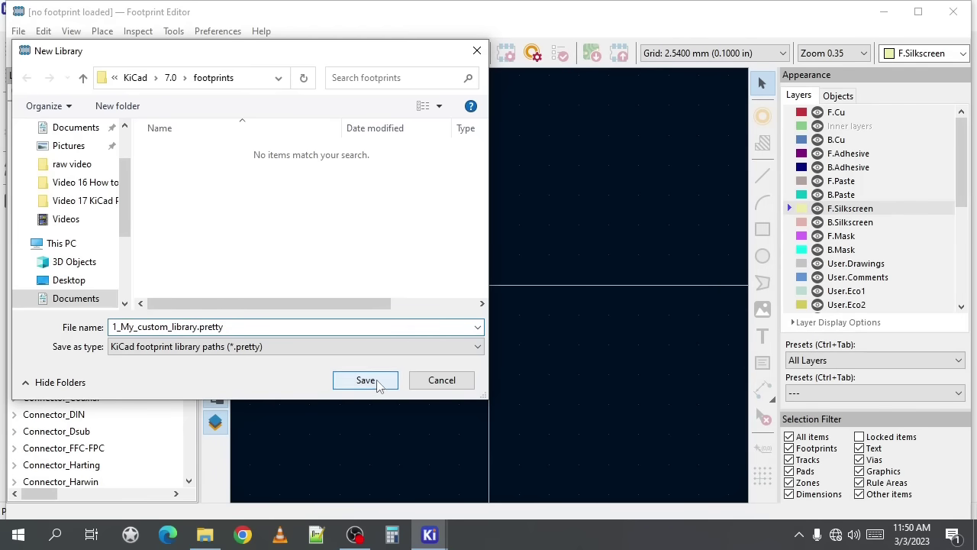
left_click(366, 380)
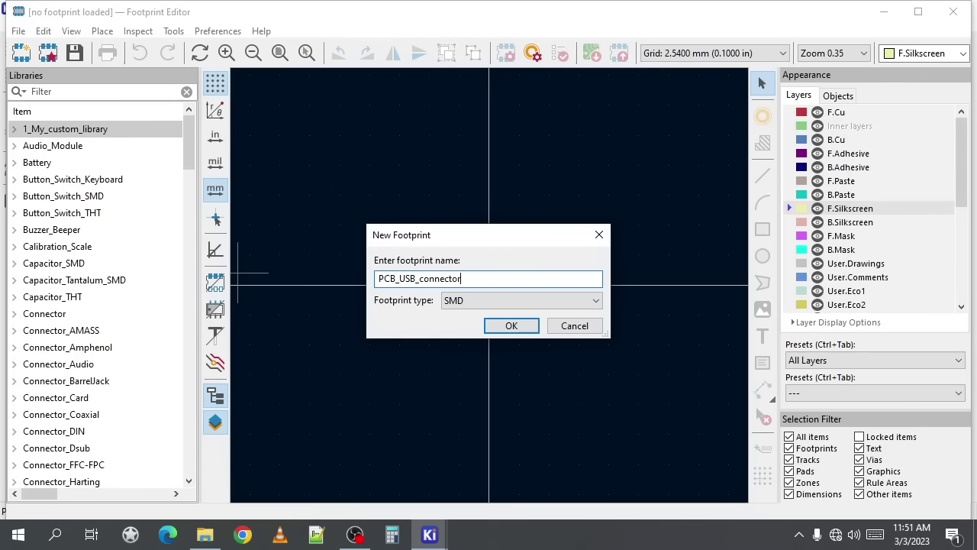
Create an SMD footprint named PCB_USB_connector and place pads 1 to 4 in a vertical column 5.08 mm apart, centred on the origin
left_click(513, 326)
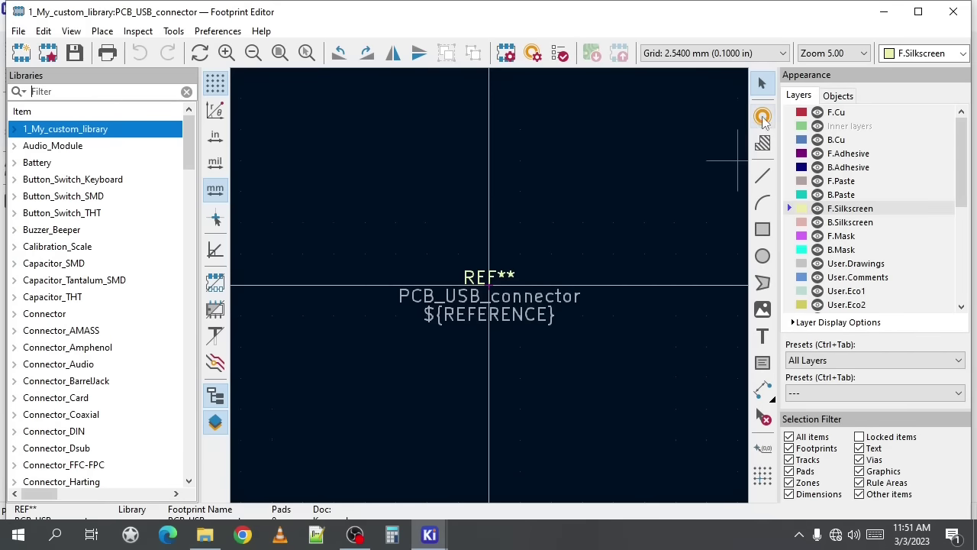
left_click(763, 117)
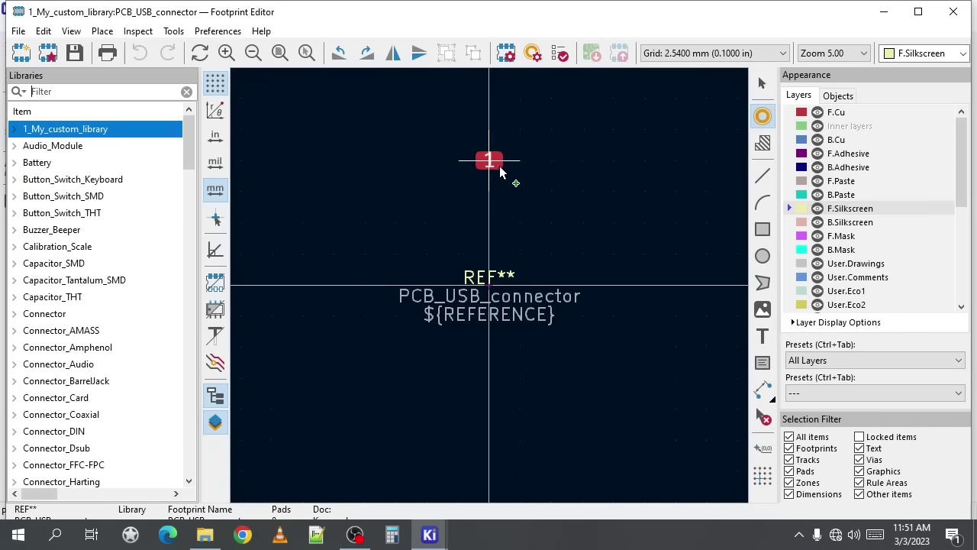
left_click(489, 192)
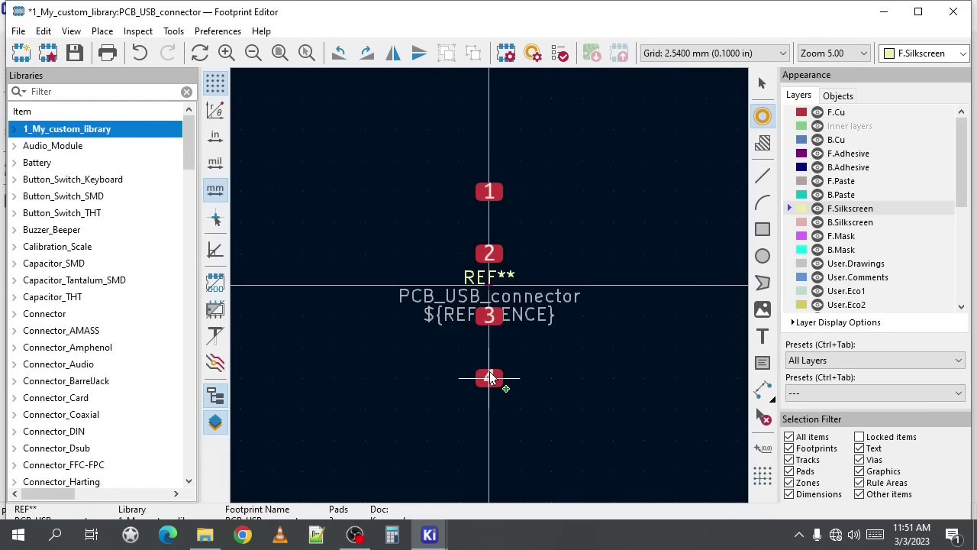
key("Escape")
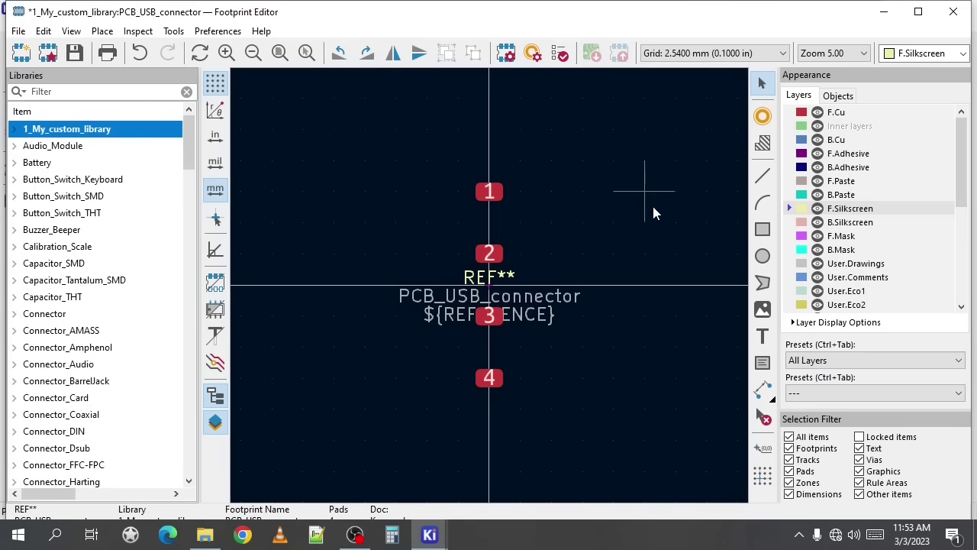
Set the size of pad 1 to 7 mm in X and 2 mm in Y
double_click(489, 192)
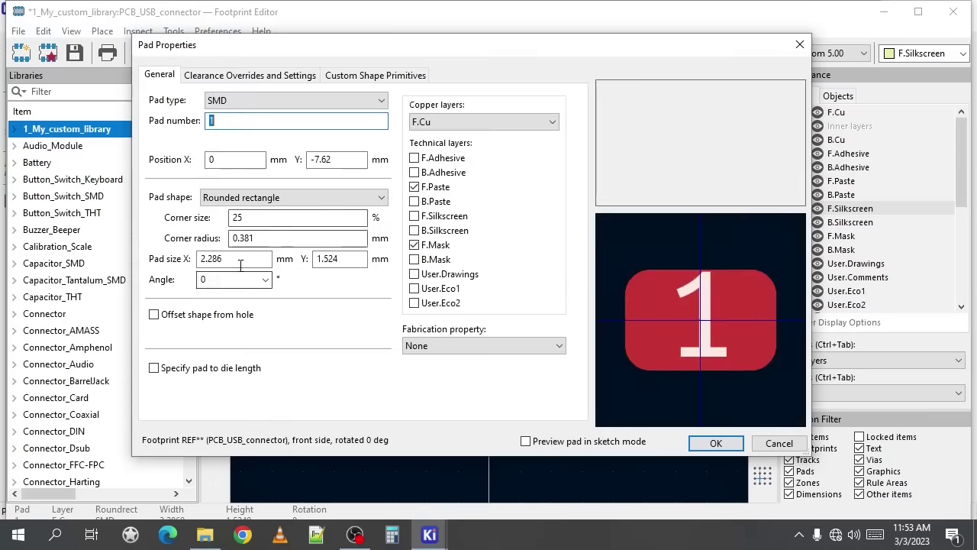
left_click_drag(240, 264, 182, 264)
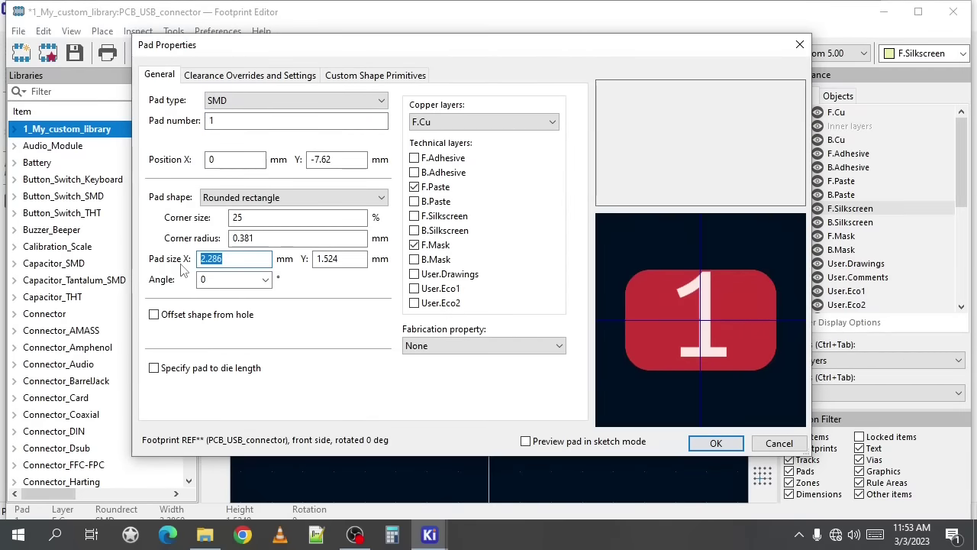
type("7")
left_click_drag(360, 260, 298, 275)
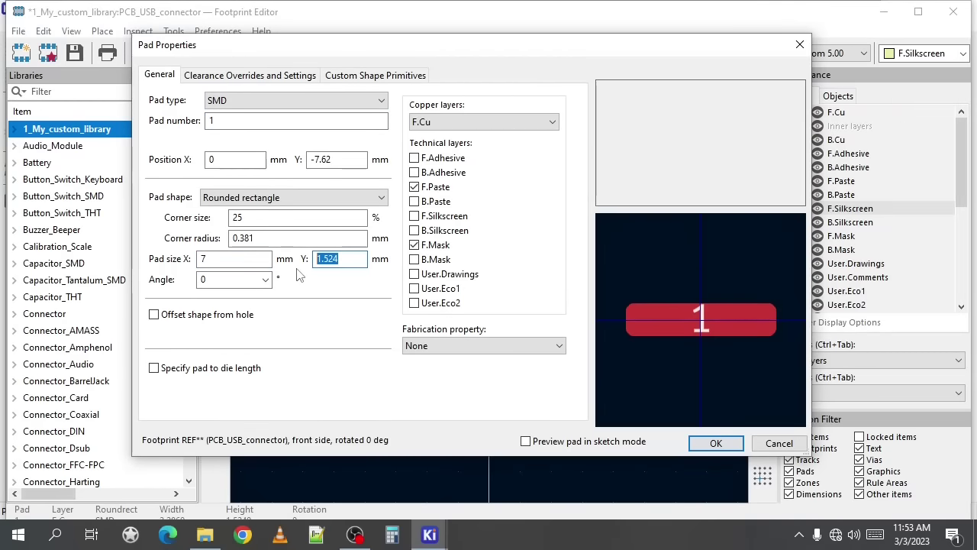
type("2")
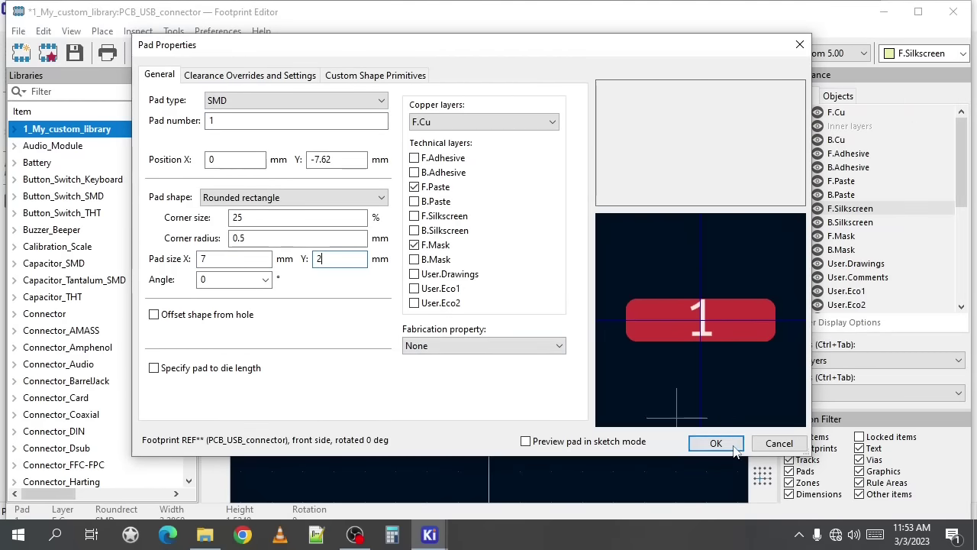
left_click(715, 443)
Set the size of pad 2 to 6 mm in X and 1.5 mm in Y
double_click(488, 252)
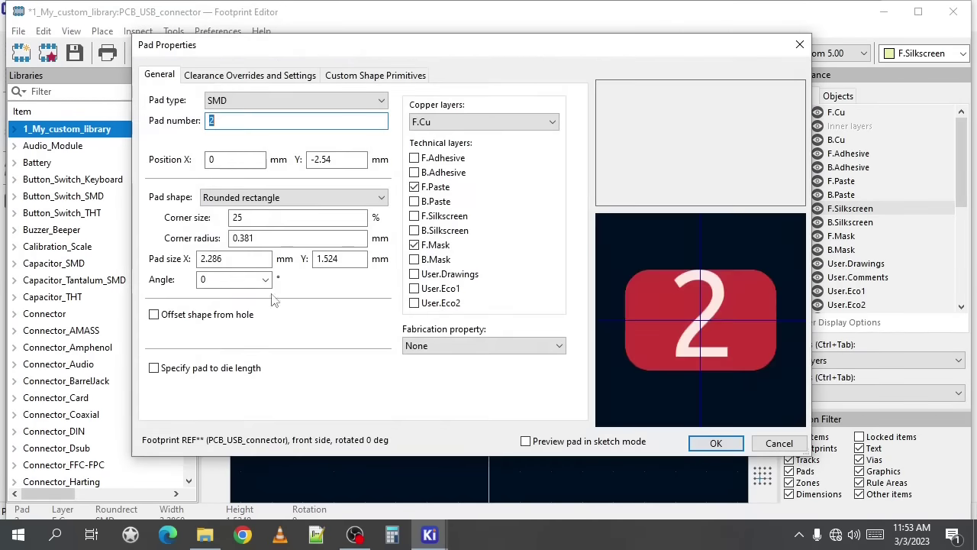
double_click(229, 259)
type("6")
key("Tab")
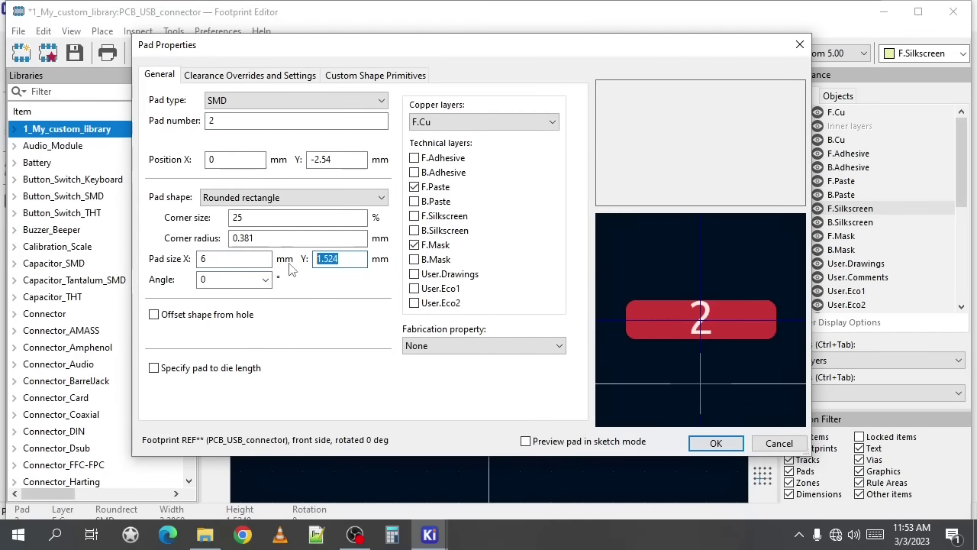
type("1.5")
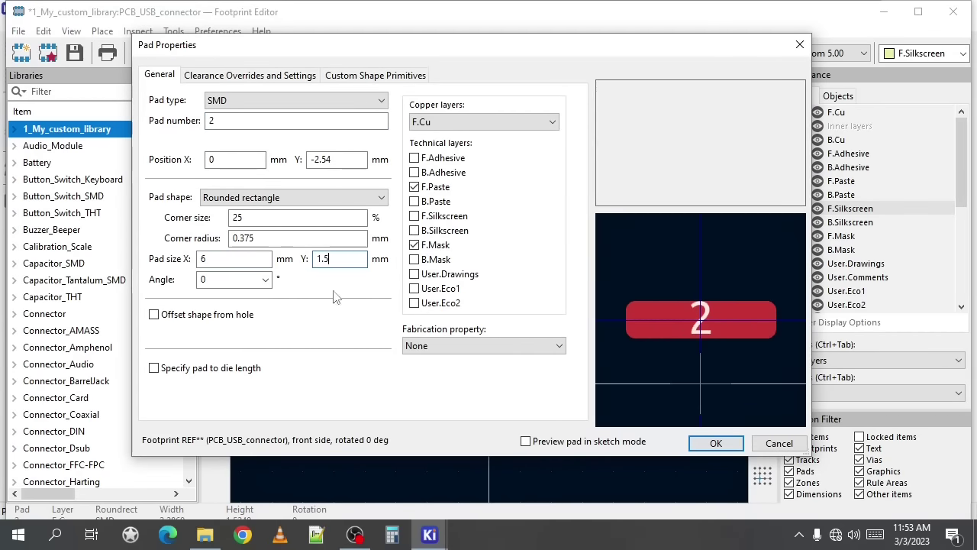
left_click(716, 443)
Set the size of pad 3 to 6 mm in X and 1.5 mm in Y
double_click(490, 313)
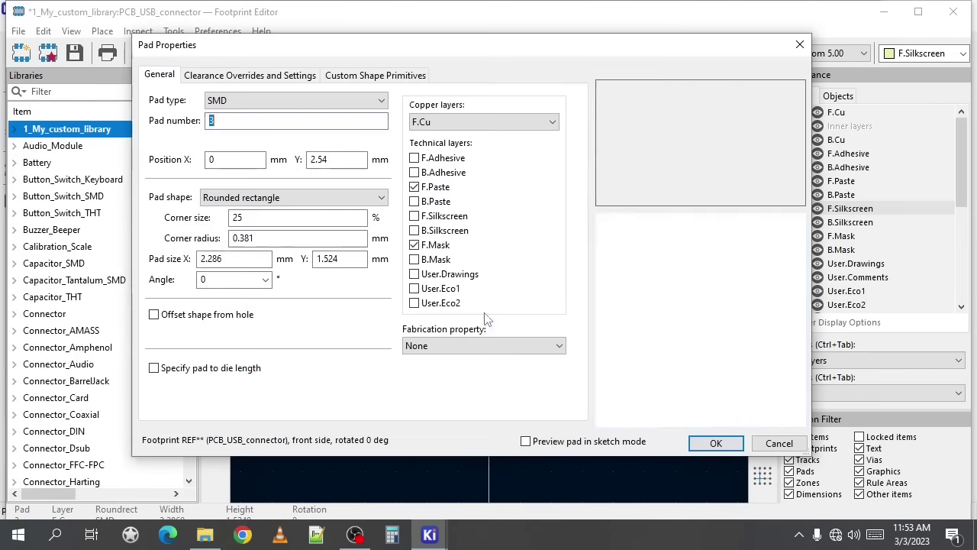
double_click(229, 258)
type("6")
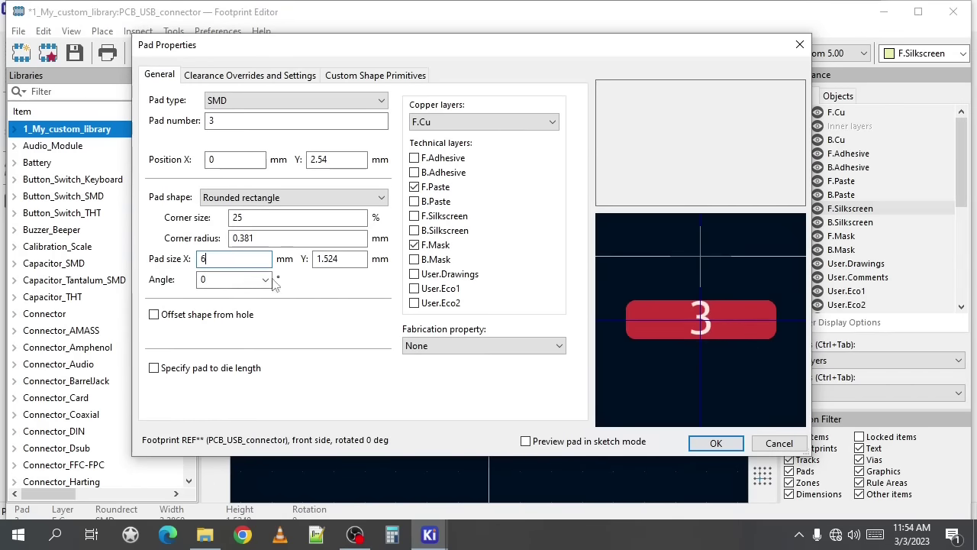
key("Tab")
type("1.5")
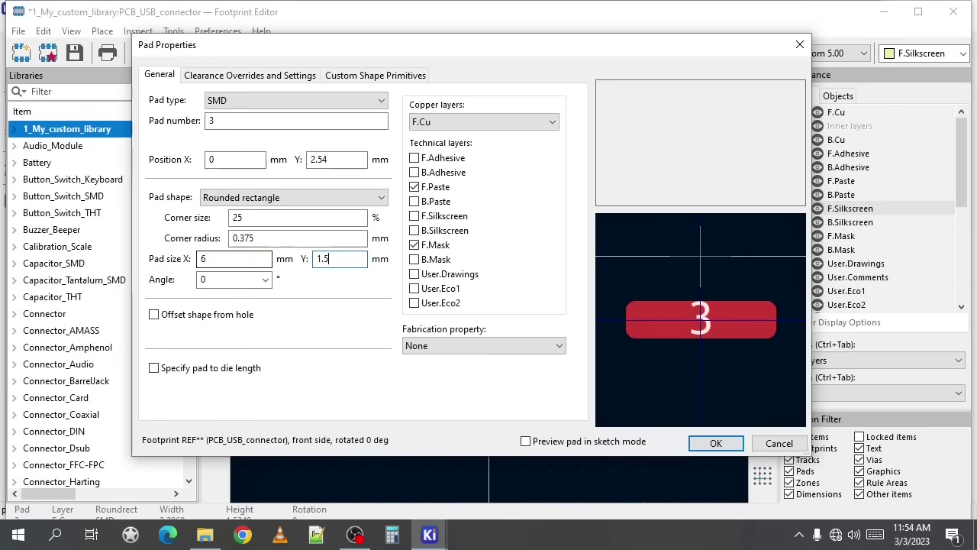
key("Return")
Set the size of pad 4 to 7 mm in X and 2 mm in Y
double_click(494, 374)
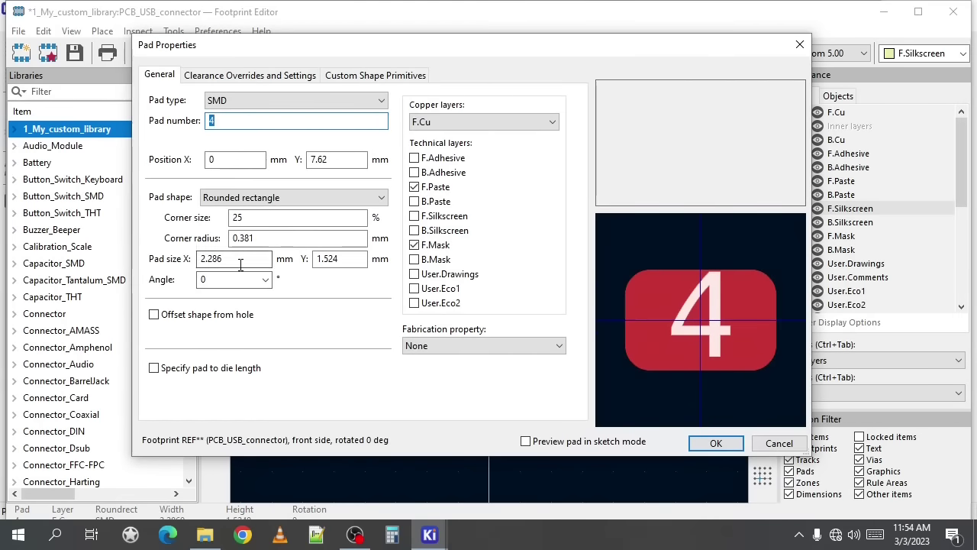
double_click(229, 259)
type("7")
key("Tab")
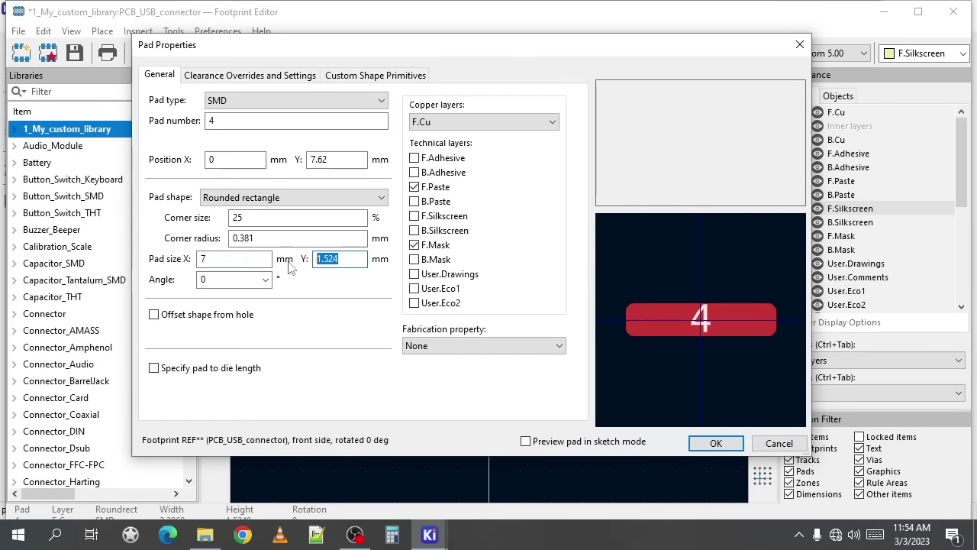
type("2")
key("Return")
left_click(623, 382)
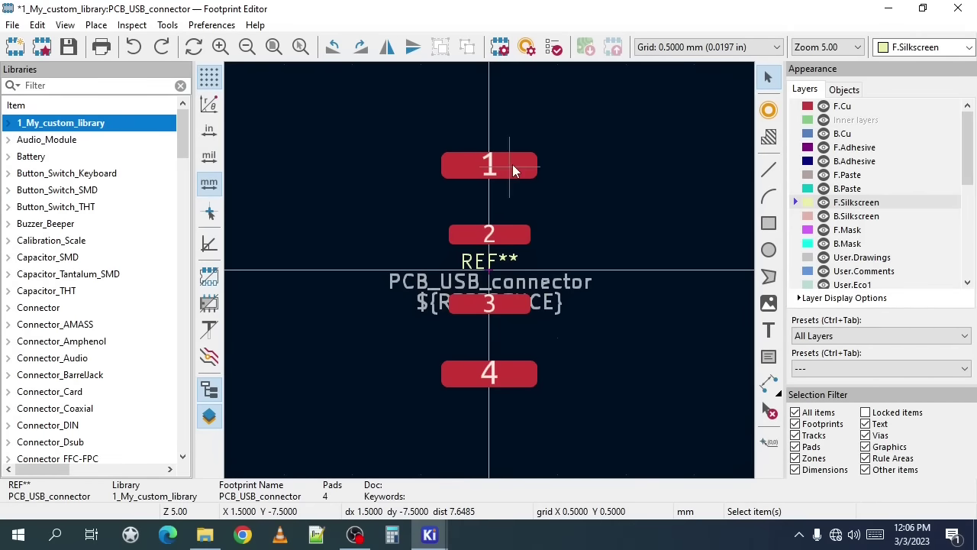
Change the Y position of pad 1 to about -3.75 mm
double_click(511, 164)
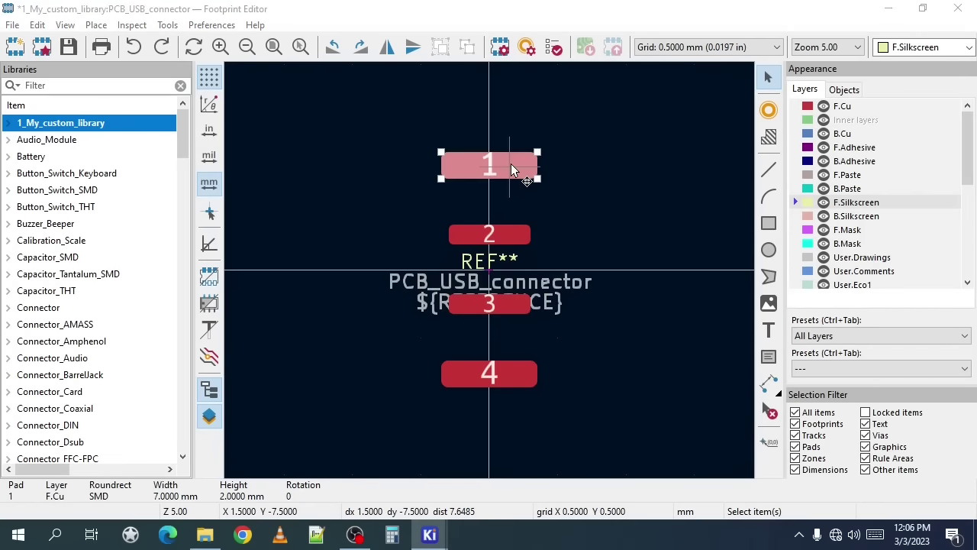
left_click_drag(361, 160, 314, 161)
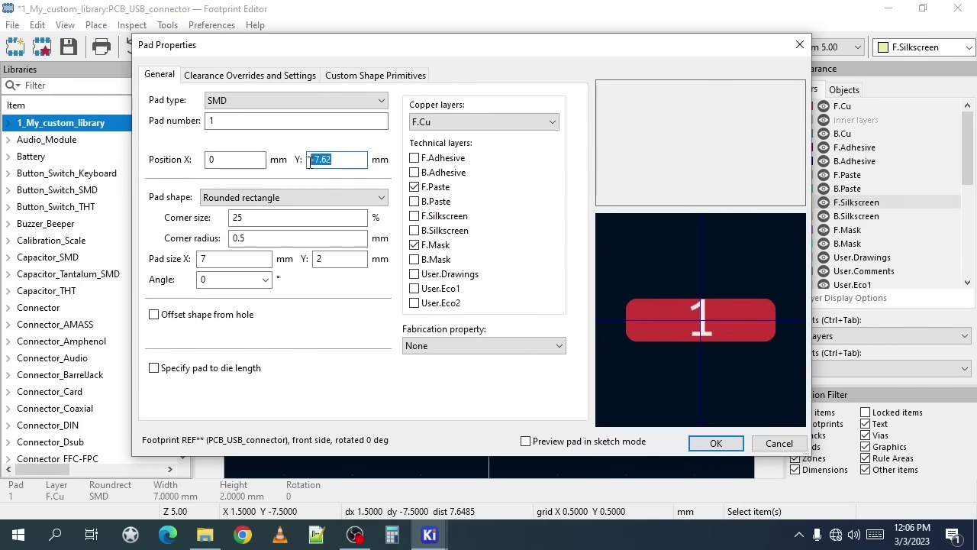
key("BackSpace")
key("Return")
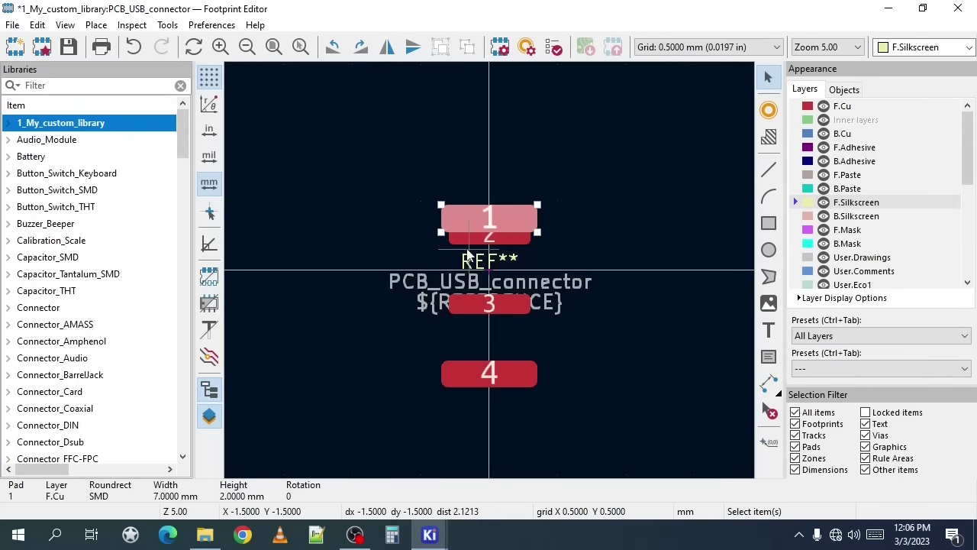
Set the Y position of pad 2 to -1 mm
left_click(486, 238)
double_click(485, 237)
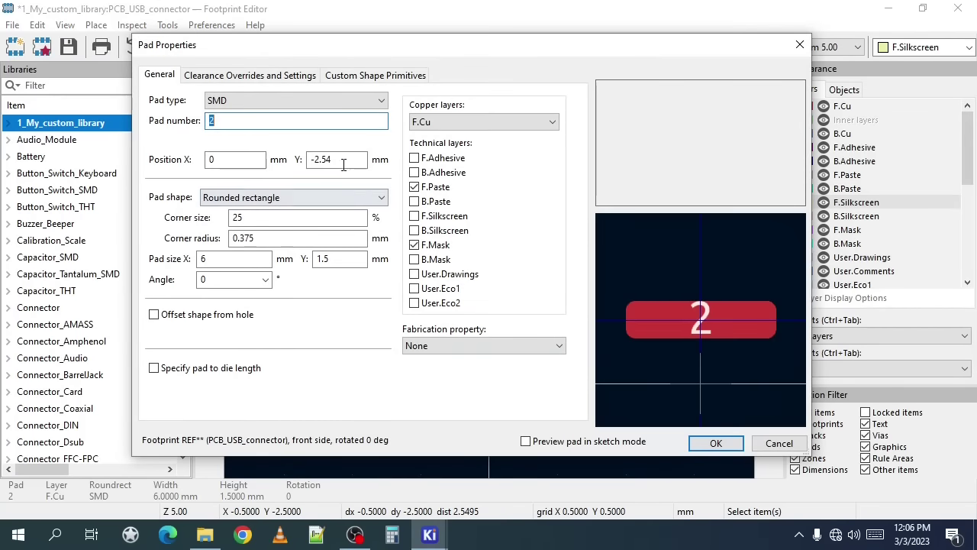
left_click_drag(360, 159, 308, 161)
key("BackSpace")
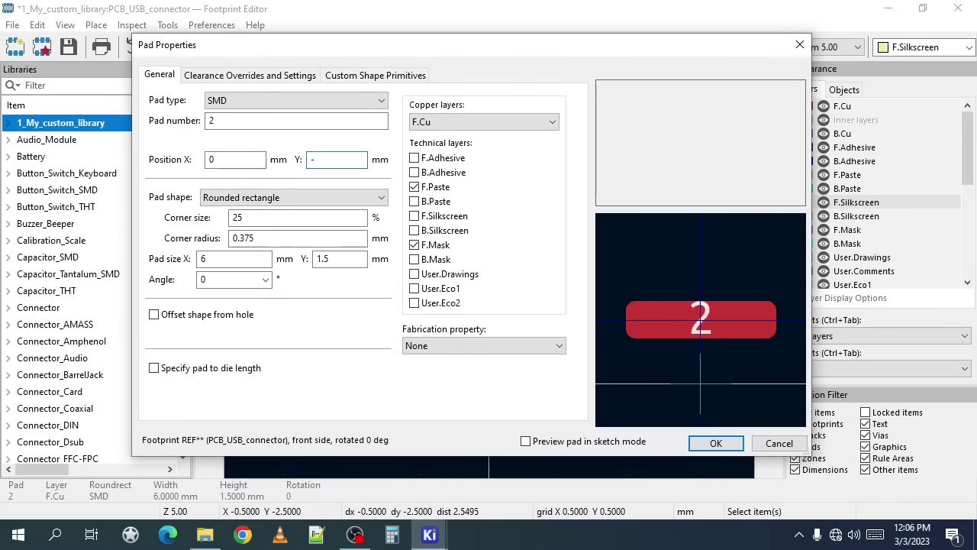
type("-1")
key("Return")
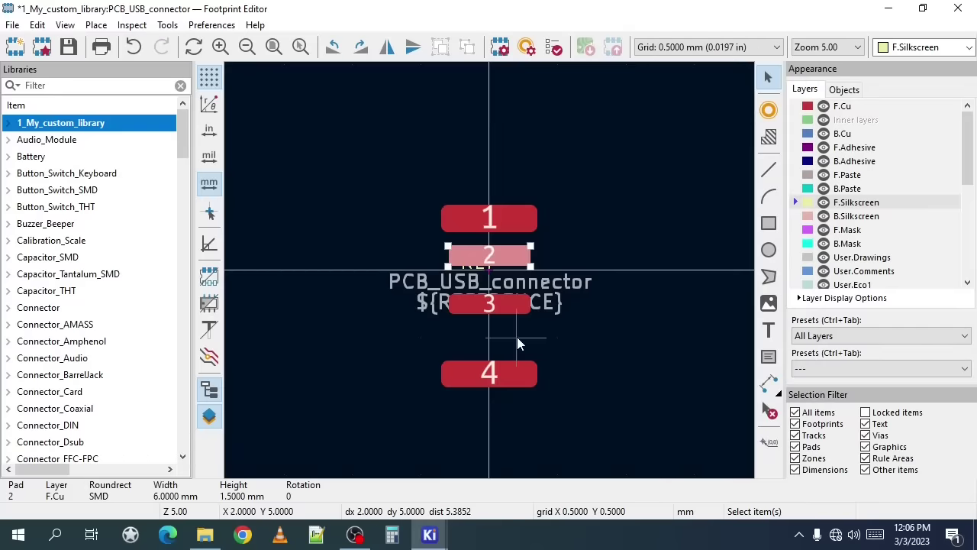
Set the Y position of pad 3 to 1 mm and that of pad 4 to 3.75 mm
double_click(510, 302)
type("1")
key("Return")
double_click(500, 374)
left_click_drag(359, 160, 313, 162)
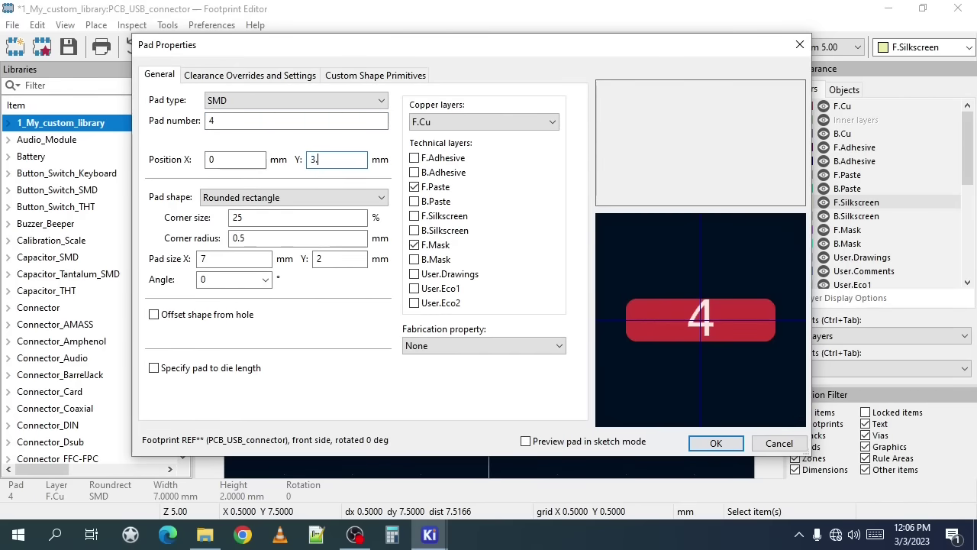
type("3.75")
key("Return")
Place the text USB on the F.Silkscreen layer directly to the right of pads 2 and 3
key("ctrl+shift+t")
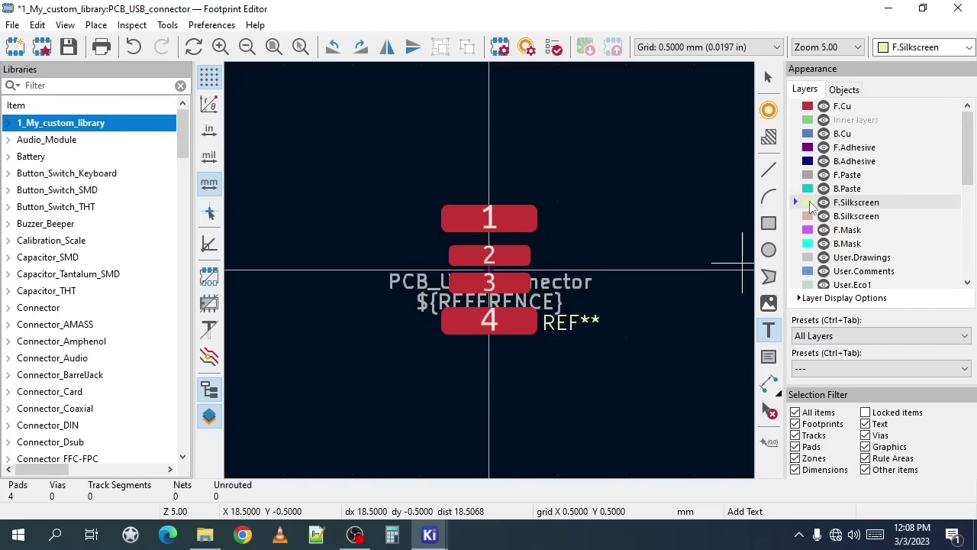
left_click(774, 334)
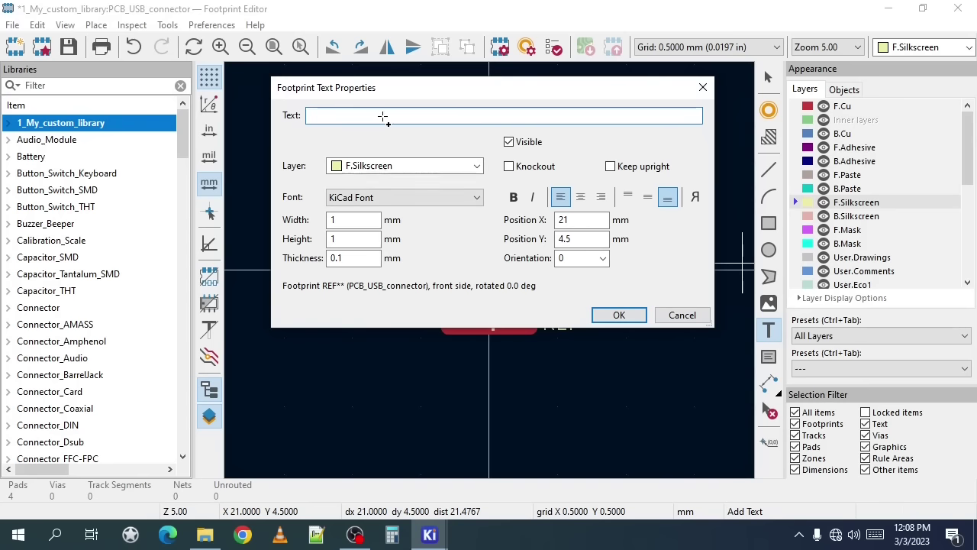
type("USB")
left_click(620, 314)
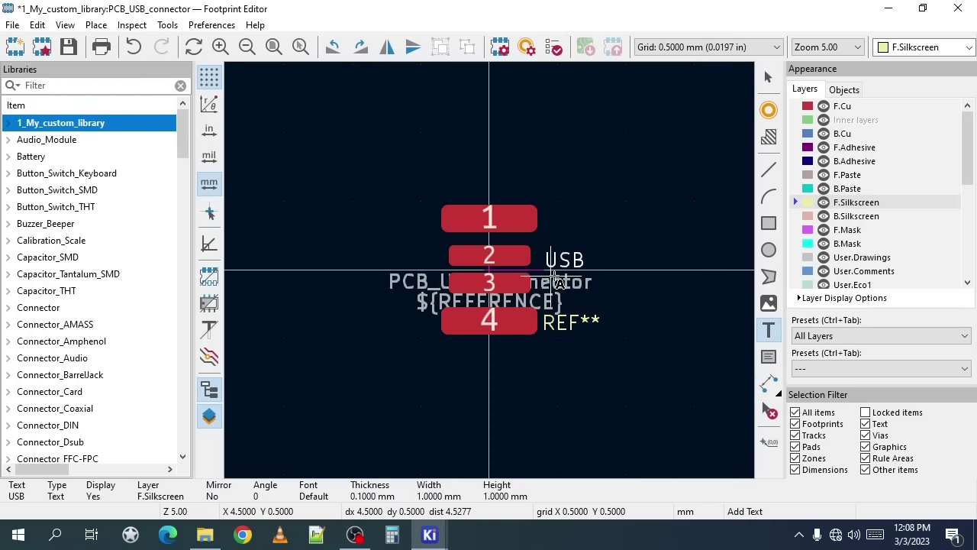
left_click(558, 280)
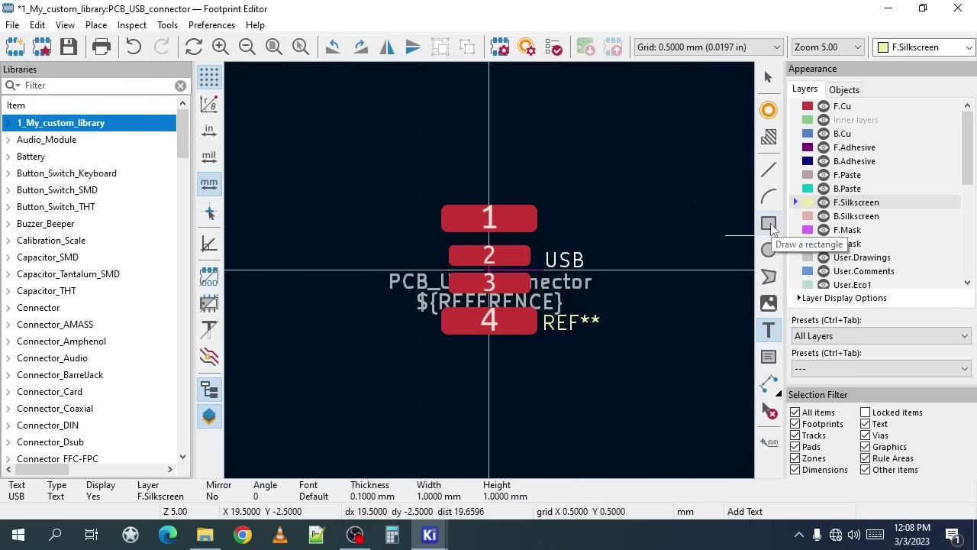
Draw a silkscreen rectangle about 5 by 9.5 mm around the USB and REF** texts beside the pads and save the footprint
left_click(769, 223)
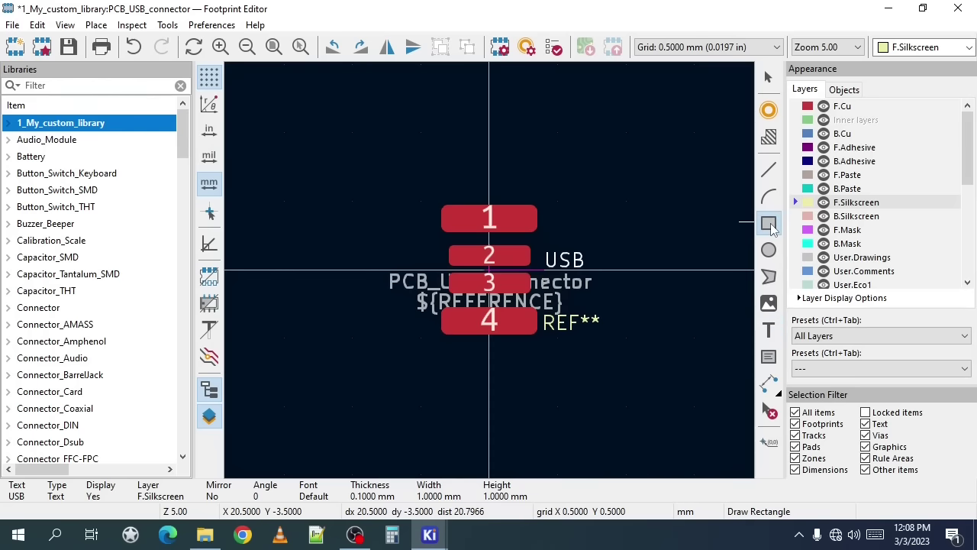
left_click(543, 206)
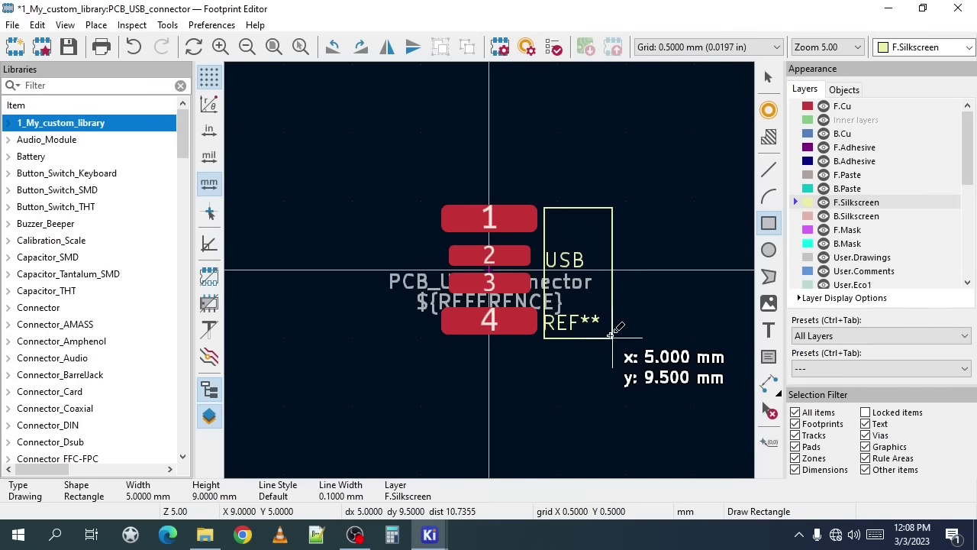
left_click(611, 334)
left_click(68, 46)
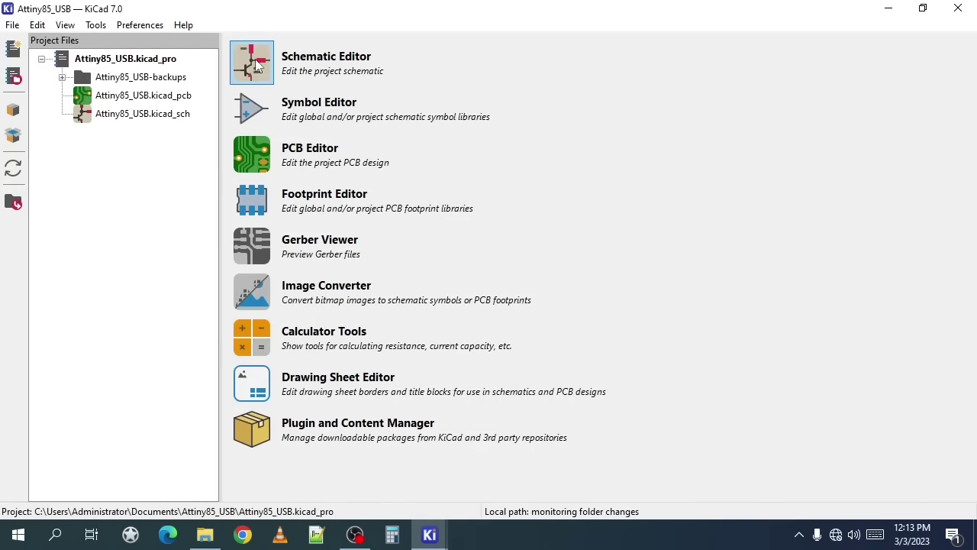
Open the Schematic Editor and place the PCB_USB_connector symbol from 1_my_custom_symbol_library to the right of diode D1
left_click(257, 66)
left_click(96, 25)
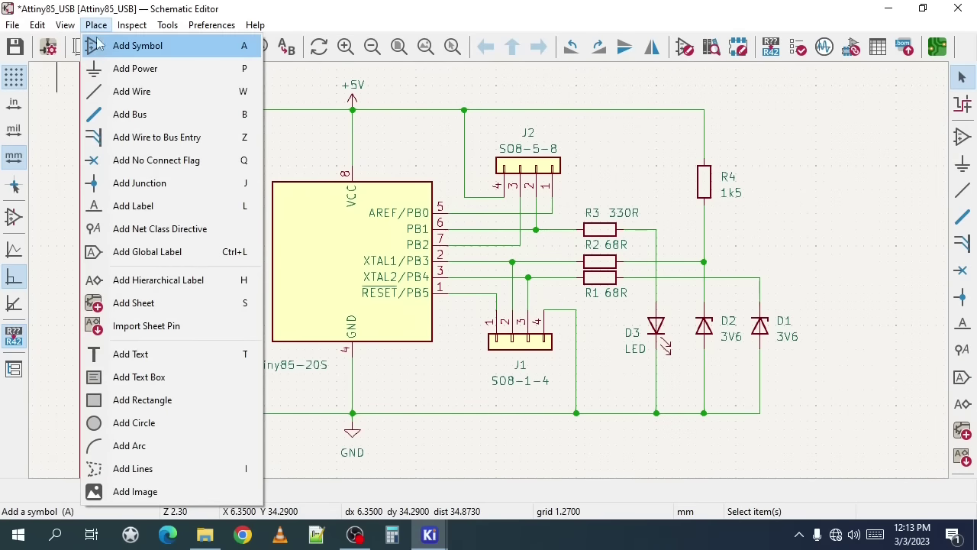
left_click(122, 45)
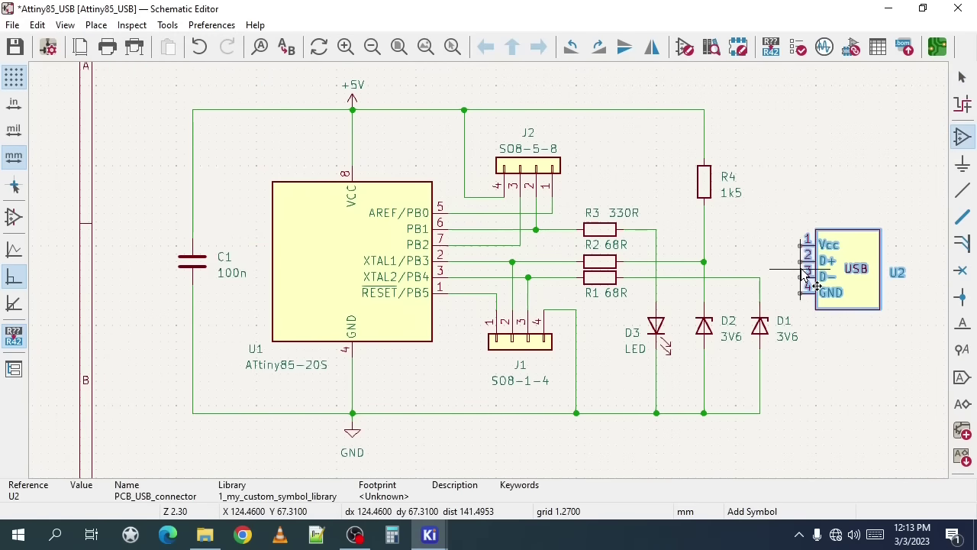
left_click(886, 272)
Wire the USB connector's Vcc pin to the +5V line above R4 and its GND pin to the ground line below D1
left_click(962, 189)
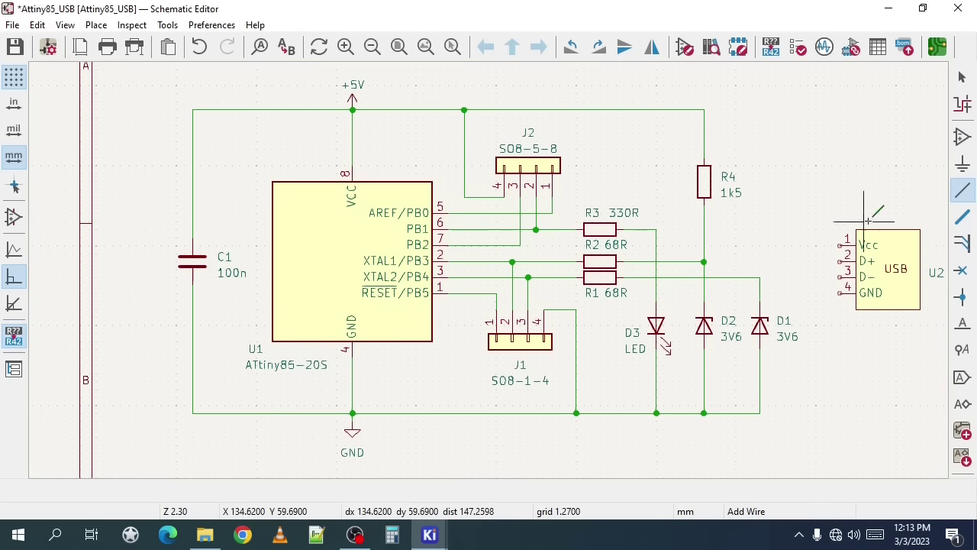
left_click(840, 244)
left_click(704, 110)
left_click(840, 293)
left_click(760, 413)
Wire the USB connector's D+ pin to the junction of R2 and D2, and its D- pin to the R1 line above D1
left_click(840, 261)
left_click(705, 261)
left_click(840, 276)
left_click(760, 277)
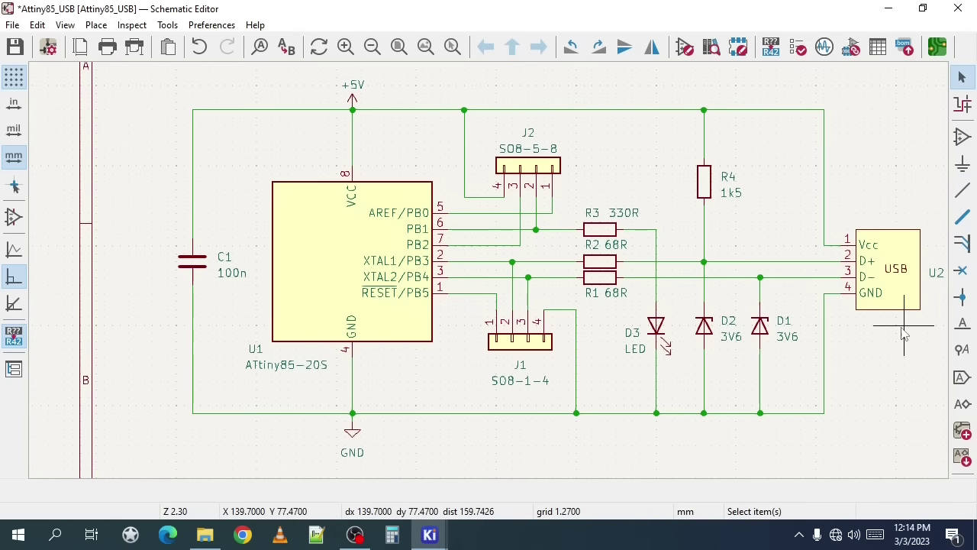
Assign the PCB_USB_connector footprint from 1_My_custom_library to the USB connector symbol and save the schematic
double_click(908, 297)
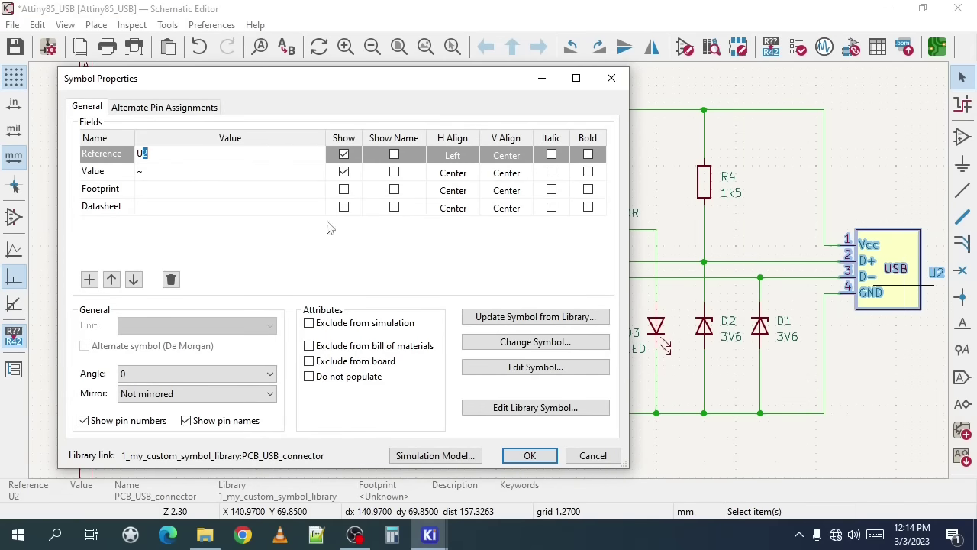
left_click(341, 194)
left_click(315, 191)
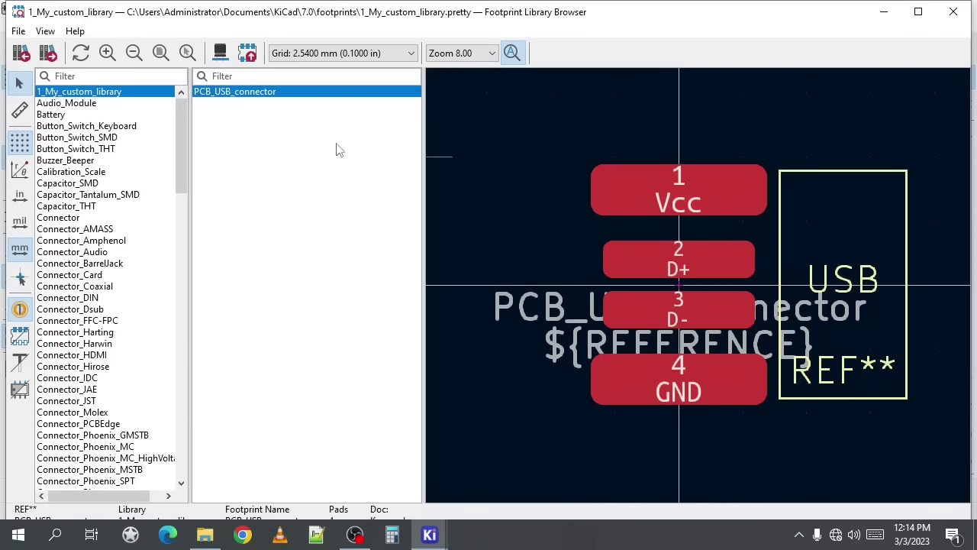
double_click(257, 92)
key("Return")
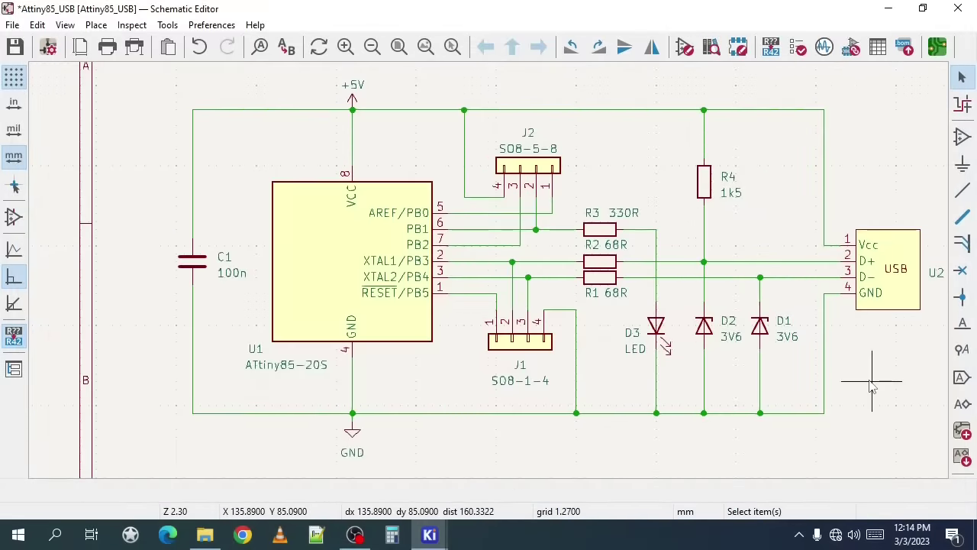
left_click(14, 48)
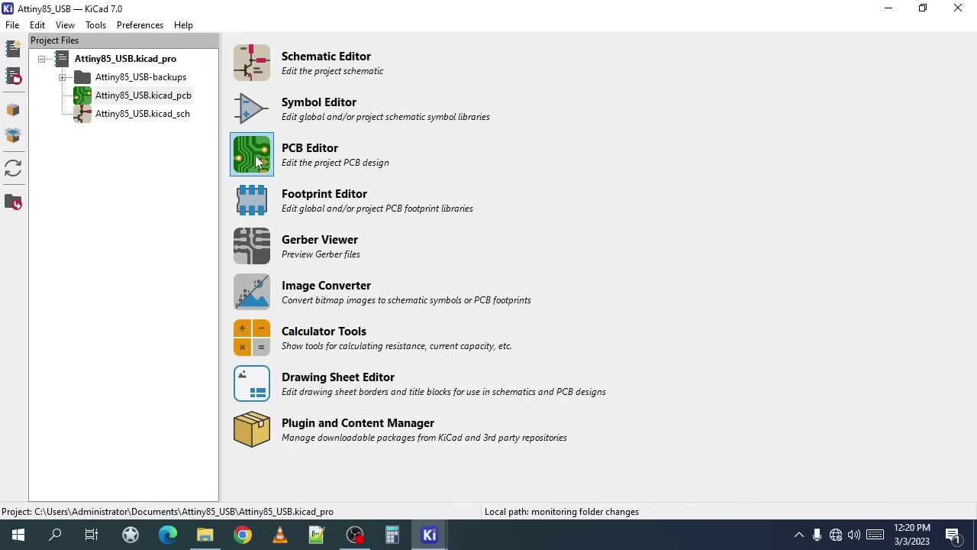
Open the PCB Editor for the Attiny85_USB project and update the PCB from the schematic
left_click(256, 158)
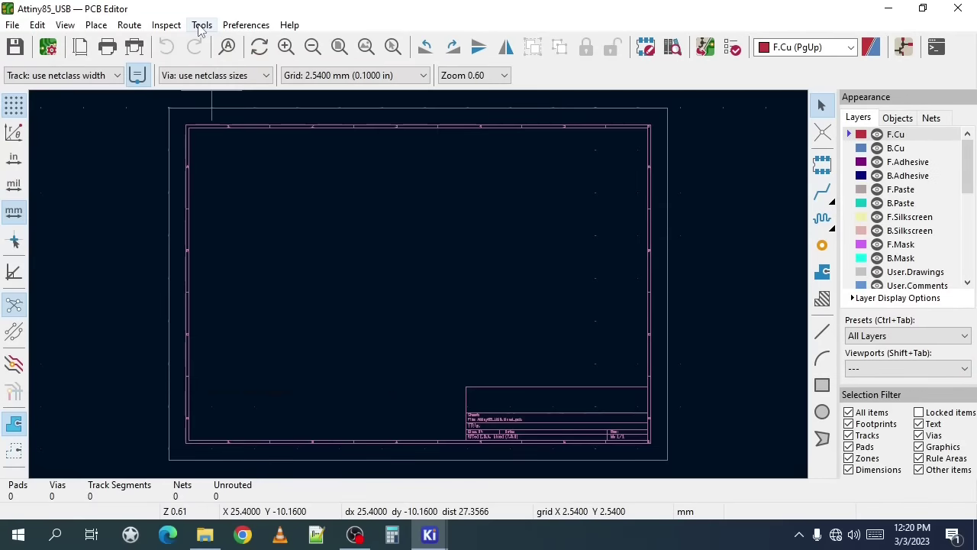
left_click(202, 25)
left_click(207, 42)
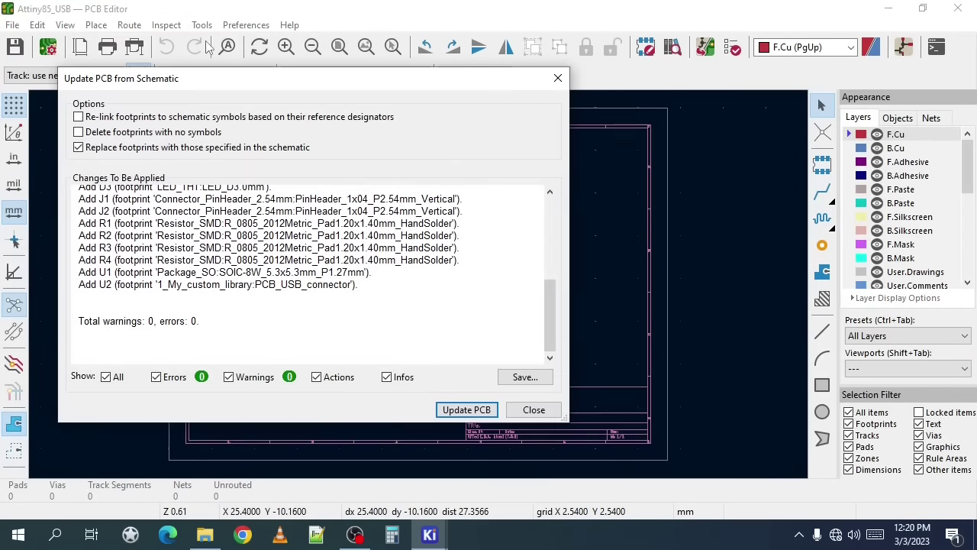
left_click(462, 410)
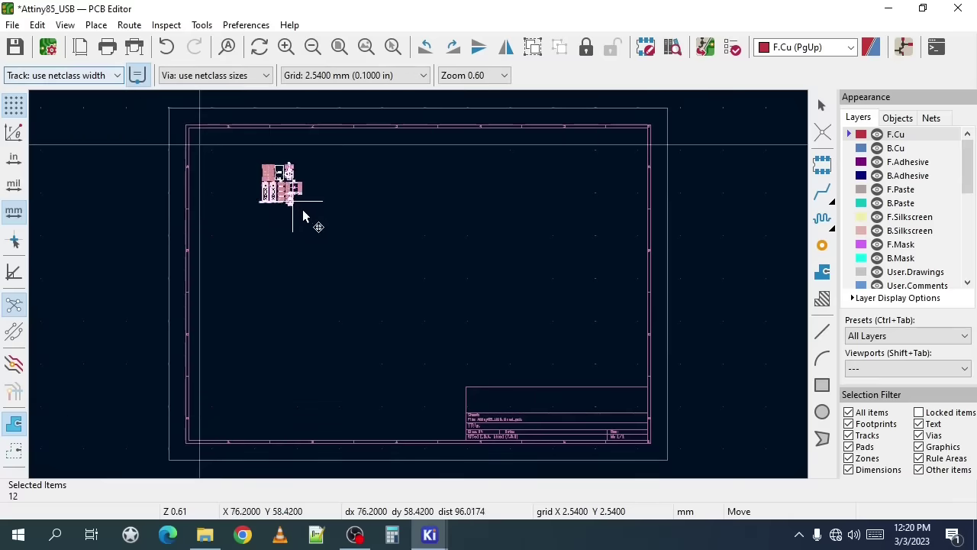
Place the group of imported footprints on the drawing sheet and deselect them
left_click(323, 273)
left_click(339, 46)
left_click(650, 233)
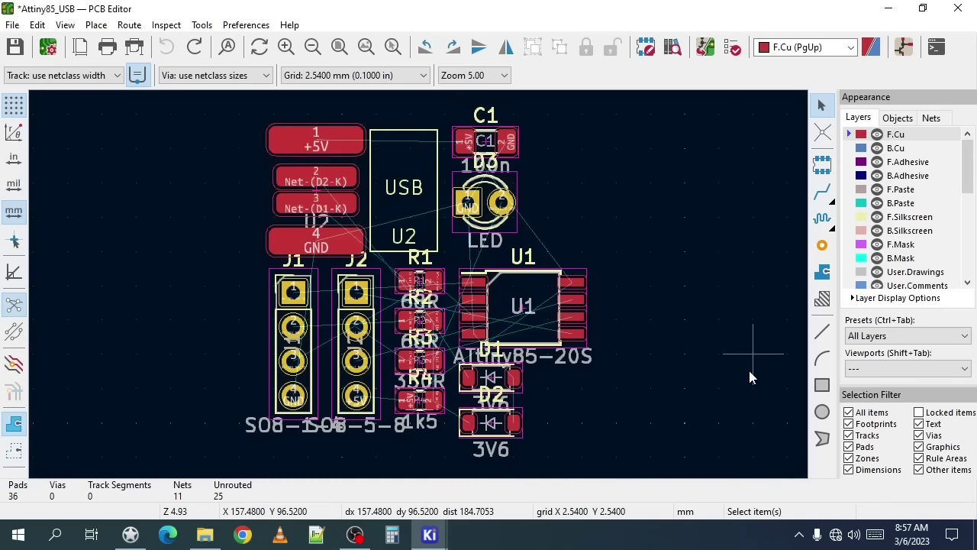
Draw a board outline rectangle about 28 by 10 mm on the Edge.Cuts layer across the footprints
left_click_drag(969, 174, 972, 220)
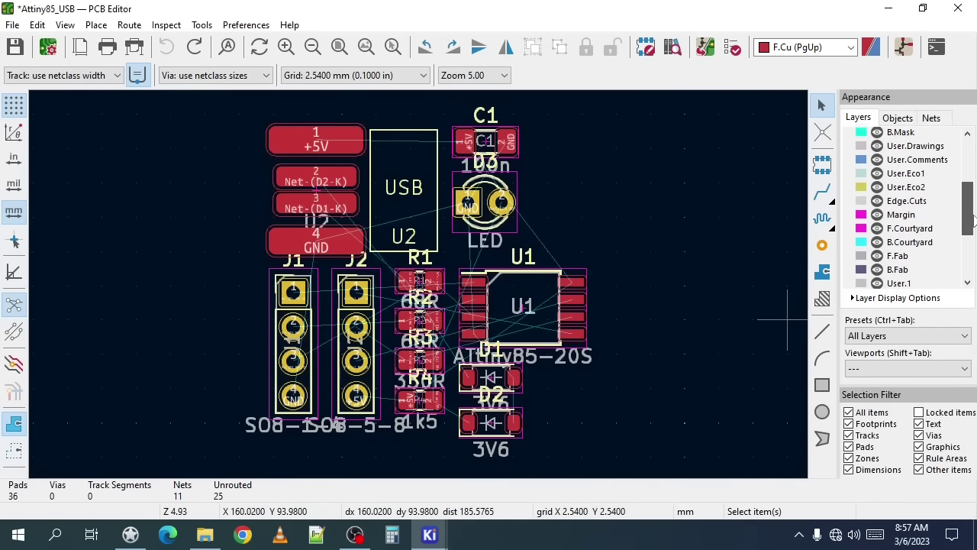
scroll(861, 191, "down", 3)
left_click(853, 149)
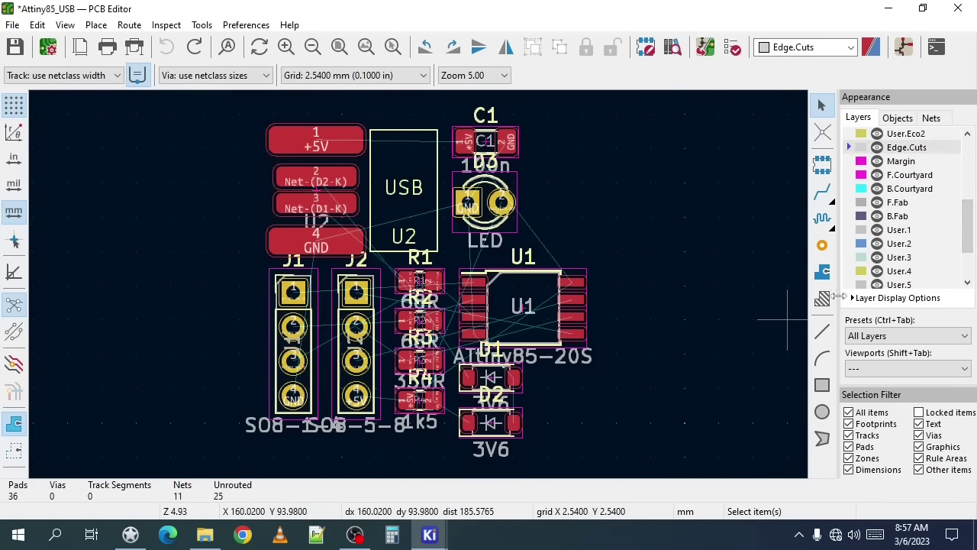
left_click(823, 385)
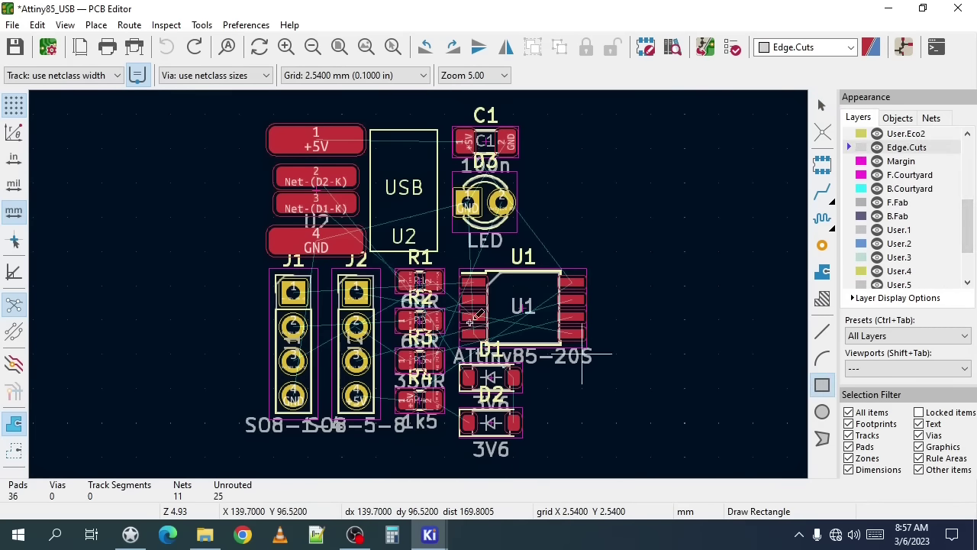
left_click(205, 218)
left_click(582, 354)
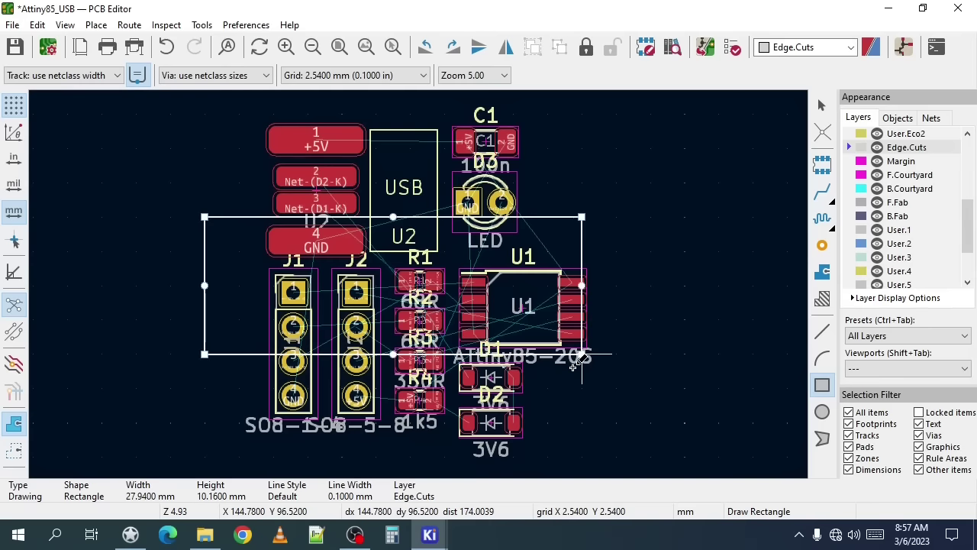
key("Escape")
Set the outline rectangle's start point to X 0, Y 0 and its end point to X 40, Y 12.2 mm
double_click(254, 356)
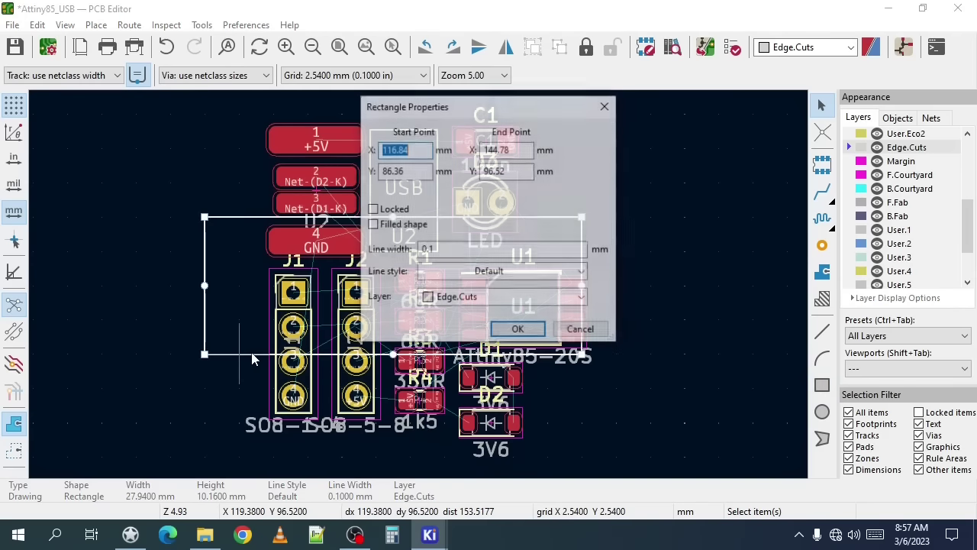
type("0")
left_click(420, 170)
double_click(420, 170)
type("0")
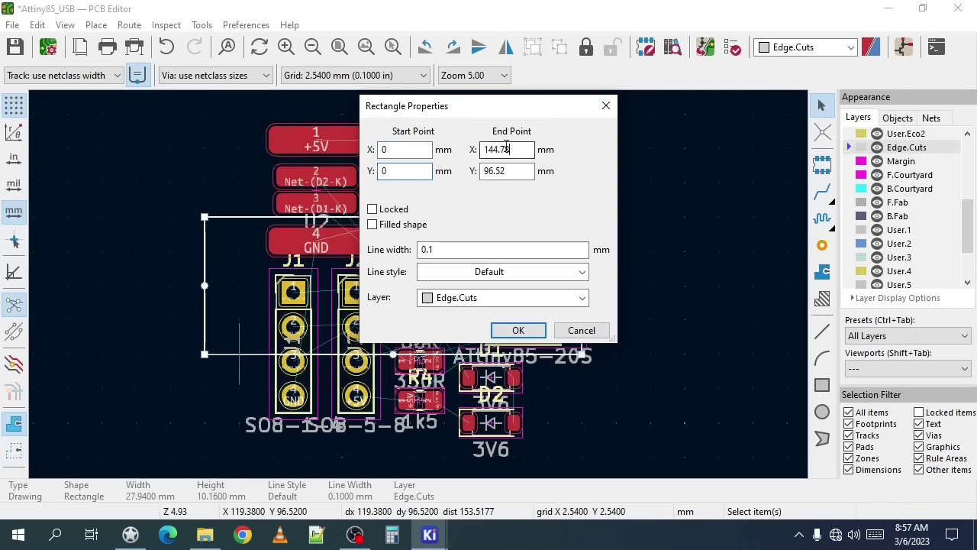
left_click(506, 149)
type("40")
key("Tab")
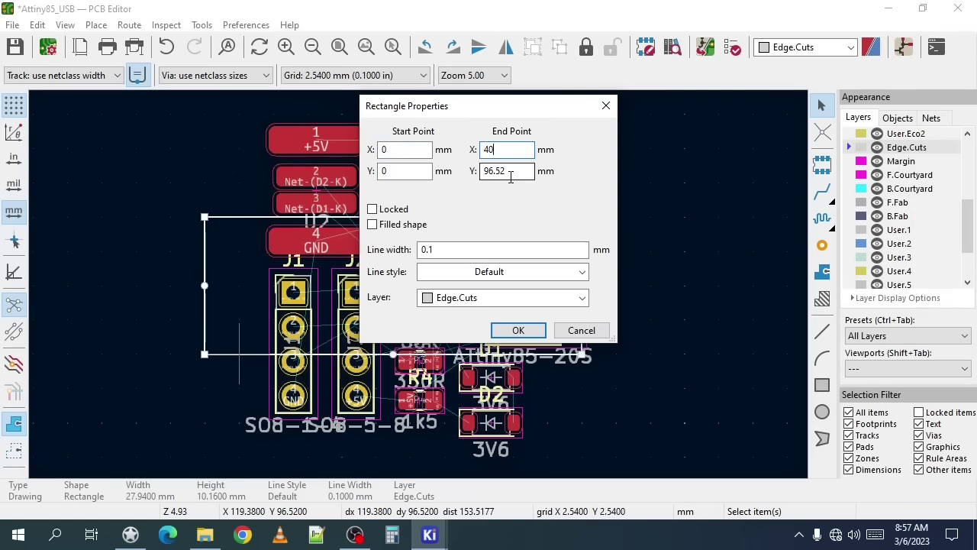
type("12.2")
left_click(519, 330)
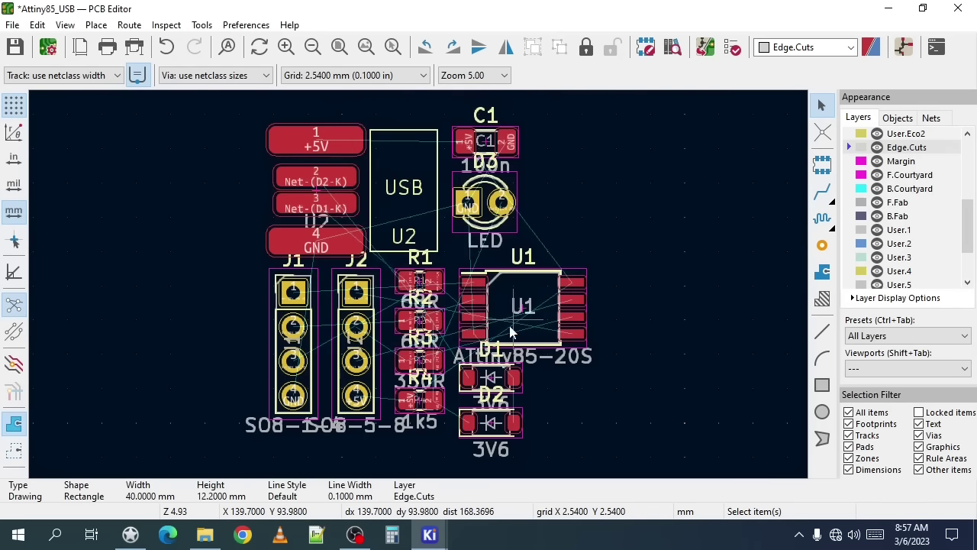
Move the board outline rectangle from the sheet's corner onto the group of footprints
left_click(340, 47)
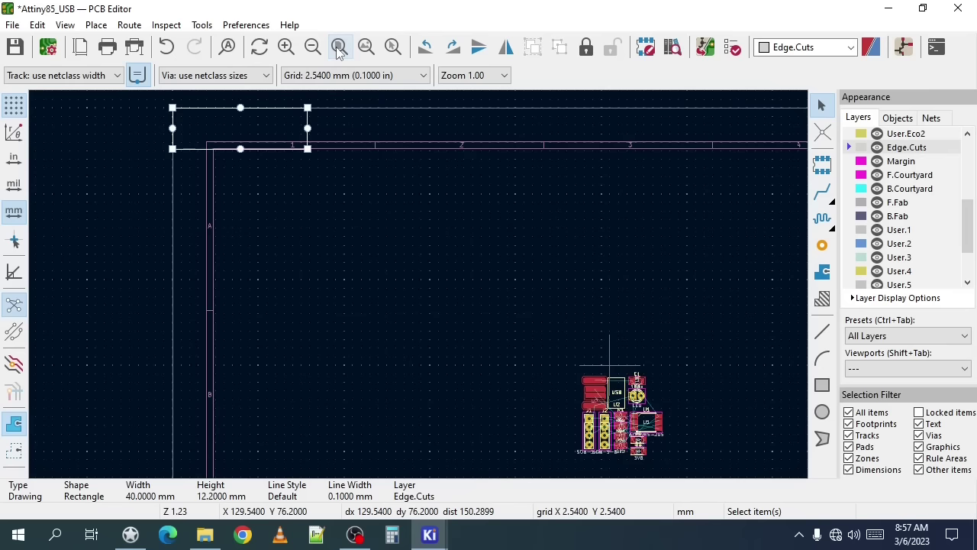
left_click_drag(242, 151, 642, 432)
left_click(641, 431)
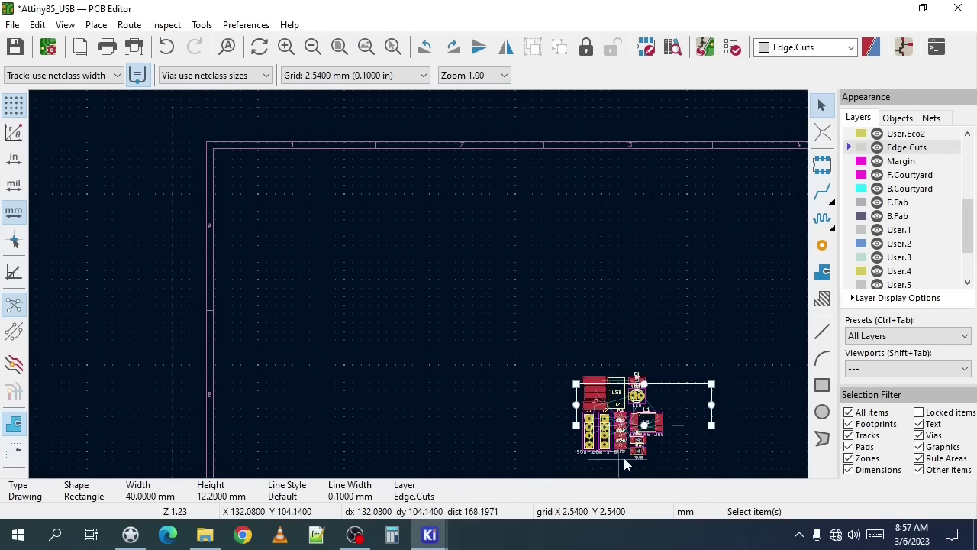
left_click(340, 47)
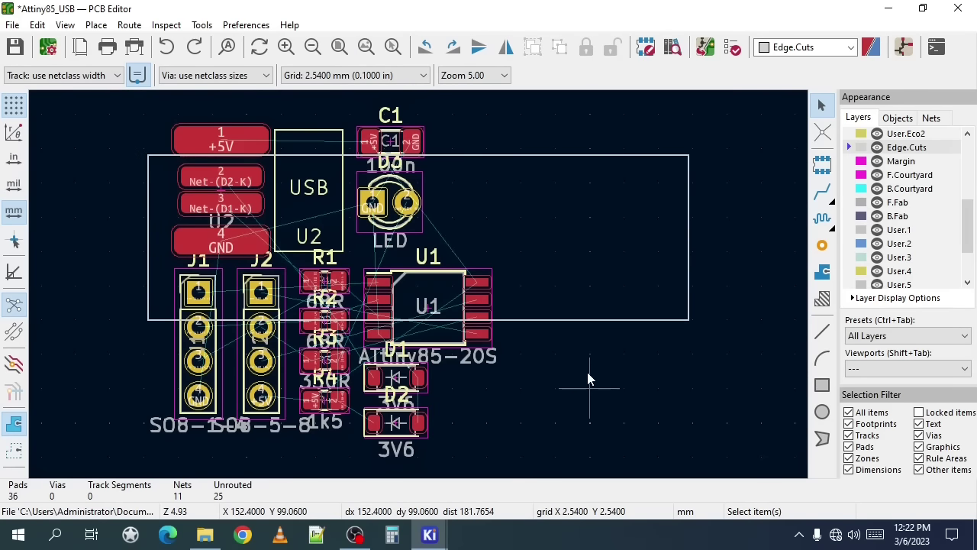
Move the USB connector footprint U2 into the left end of the board outline, changing the grid to 0.2540 mm
left_click(316, 147)
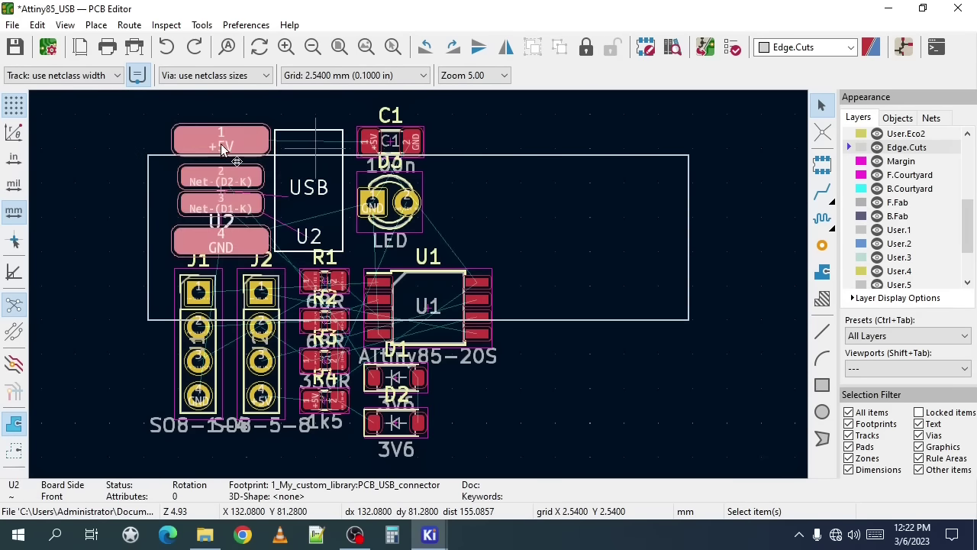
left_click_drag(221, 149, 229, 190)
left_click(424, 75)
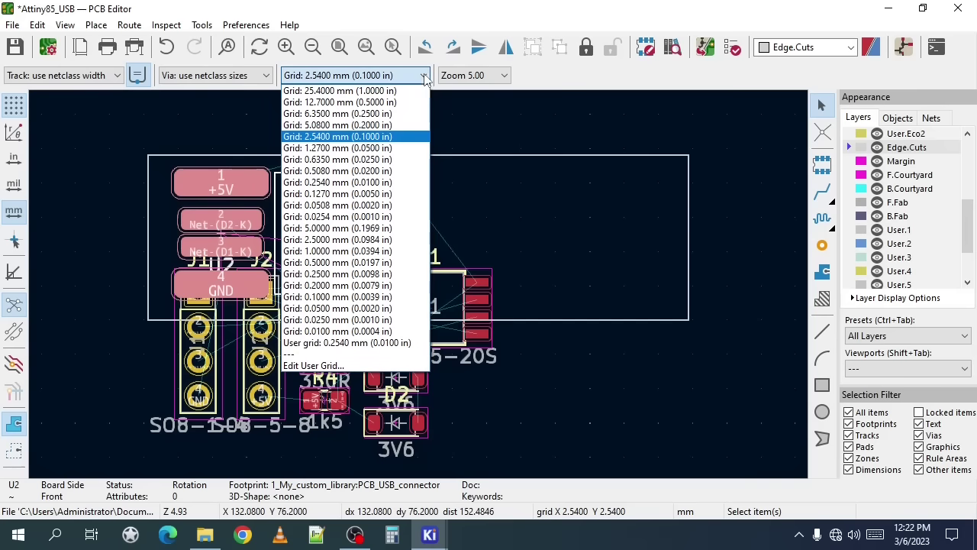
left_click(368, 186)
mouse_move(259, 241)
left_mouse_down()
mouse_move(252, 252)
mouse_move(262, 240)
left_mouse_up()
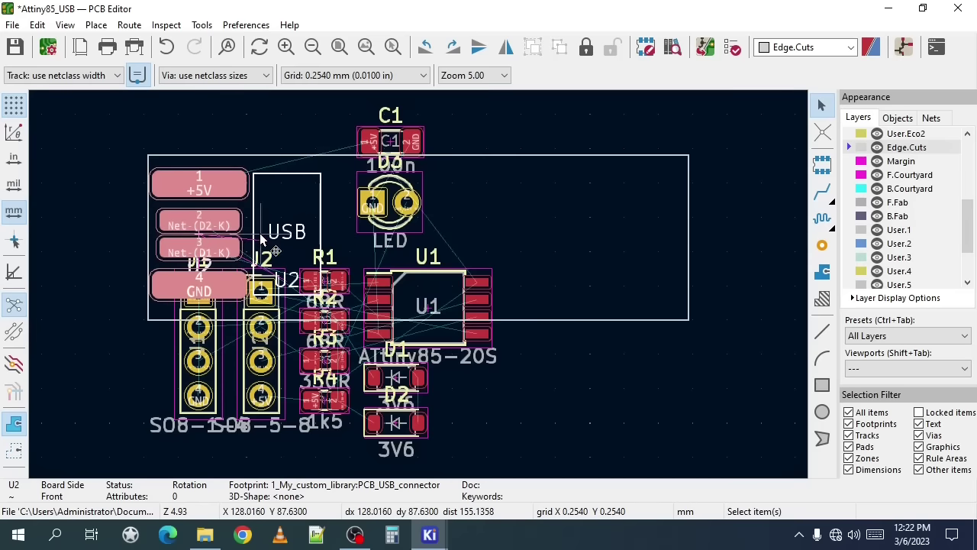
Try rotating the USB connector footprint U2 clockwise by three 90-degree turns
left_click(451, 48)
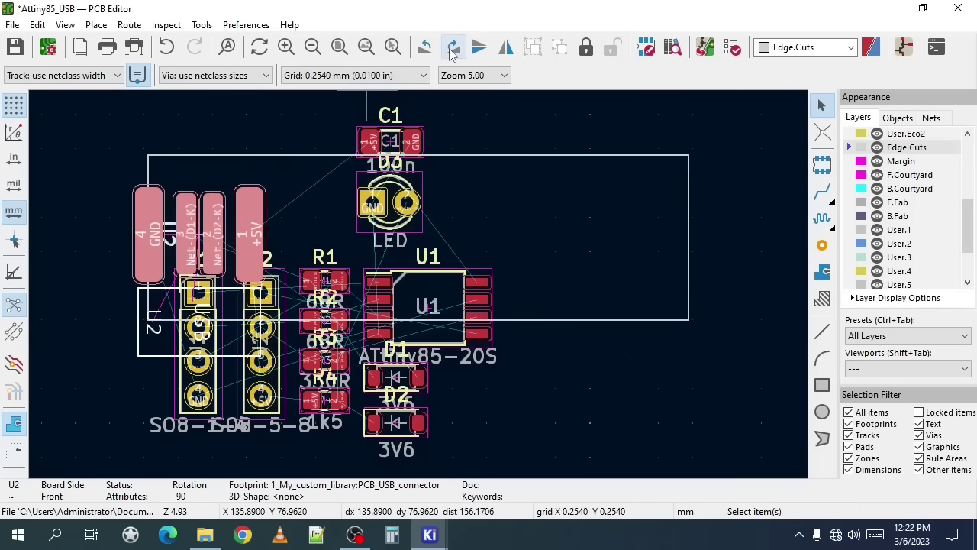
left_click(451, 48)
left_click(451, 48)
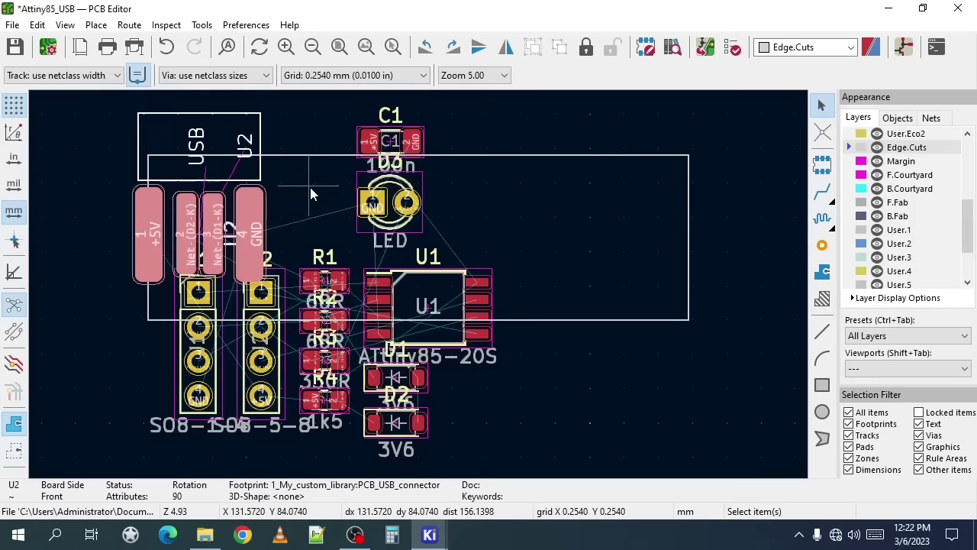
Undo the rotations of the USB connector footprint U2
key("ctrl+z")
key("ctrl+z")
key("ctrl+z")
key("ctrl+z")
key("ctrl+z")
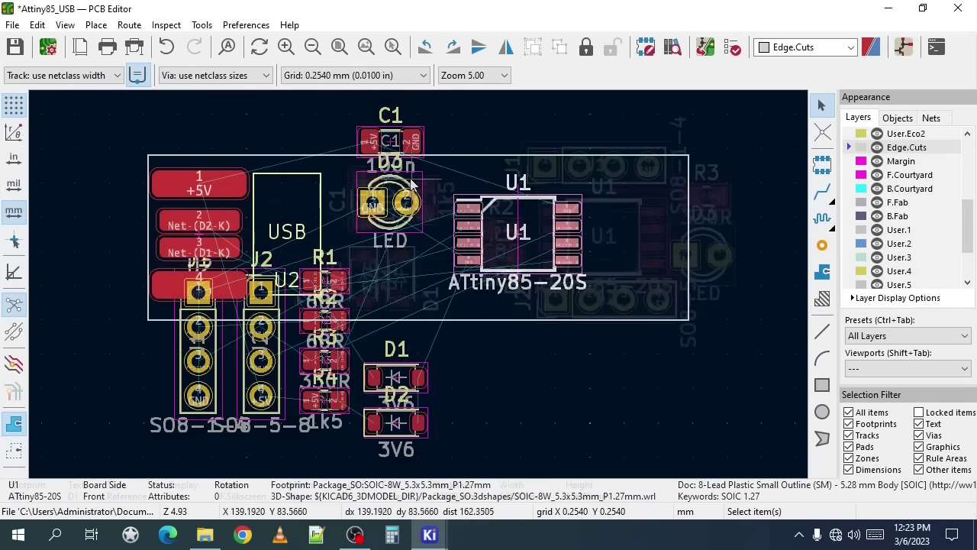
key("ctrl+z")
key("ctrl+z")
key("ctrl+z")
key("ctrl+z")
key("ctrl+z")
key("ctrl+z")
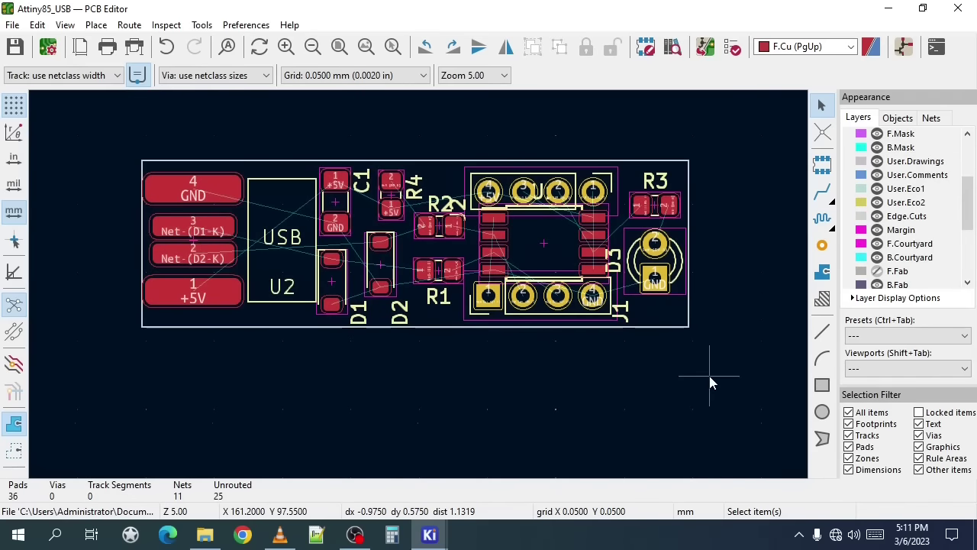
Route a front copper track from the USB connector's GND pad to the GND pad of C1
left_click(823, 192)
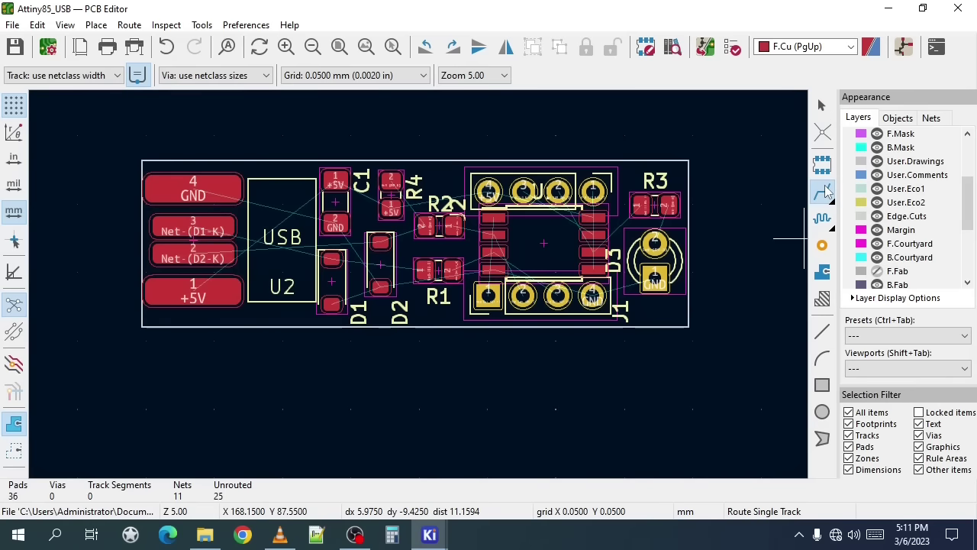
left_click(208, 194)
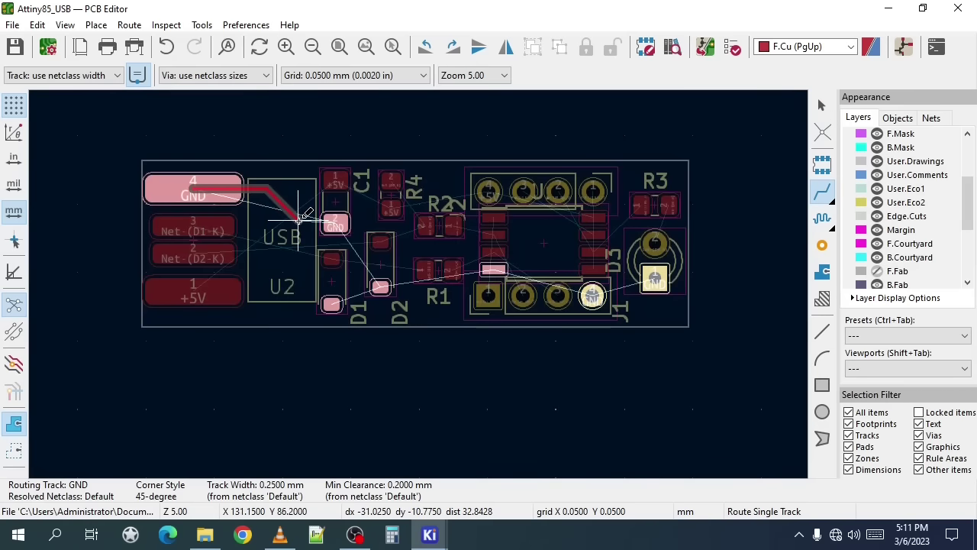
left_click(334, 222)
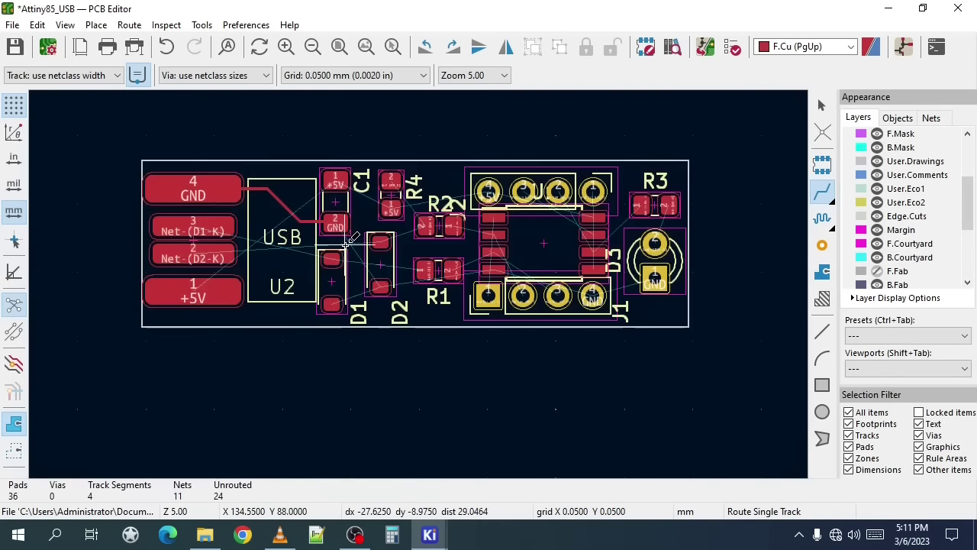
Route a track from the USB connector's +5V pad toward D1 and place a through via between U2 and D1
left_click(195, 291)
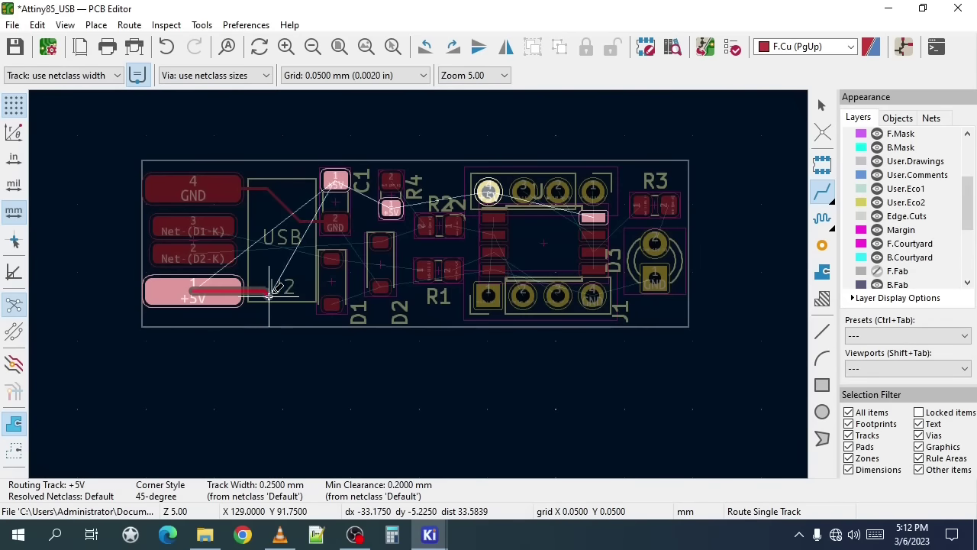
right_click(308, 282)
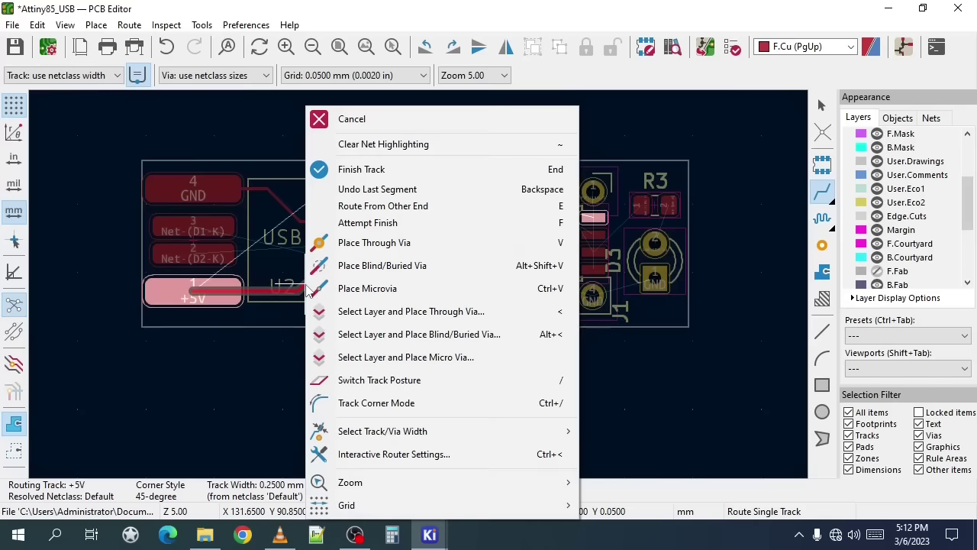
left_click(369, 243)
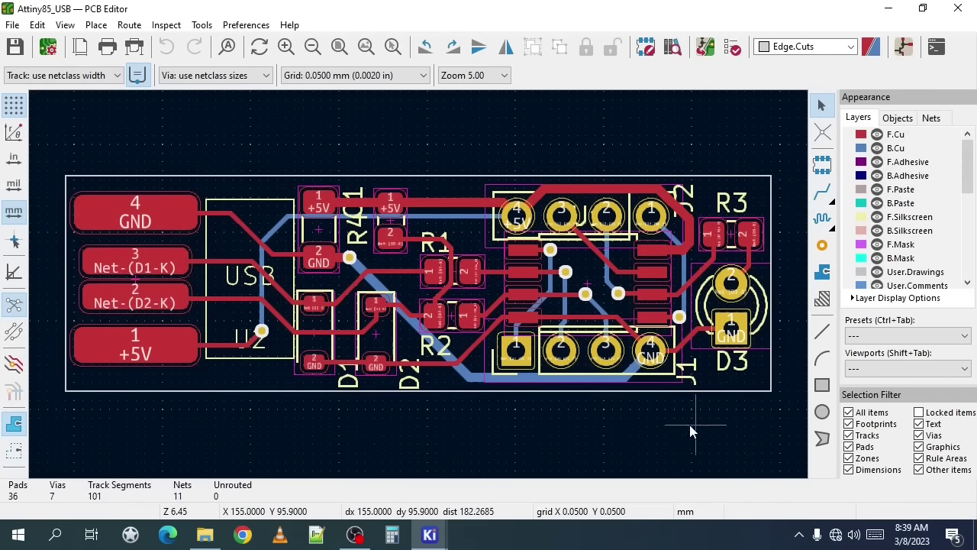
Show the routed board in the 3D Viewer and tilt it to inspect the components in perspective
left_click(65, 25)
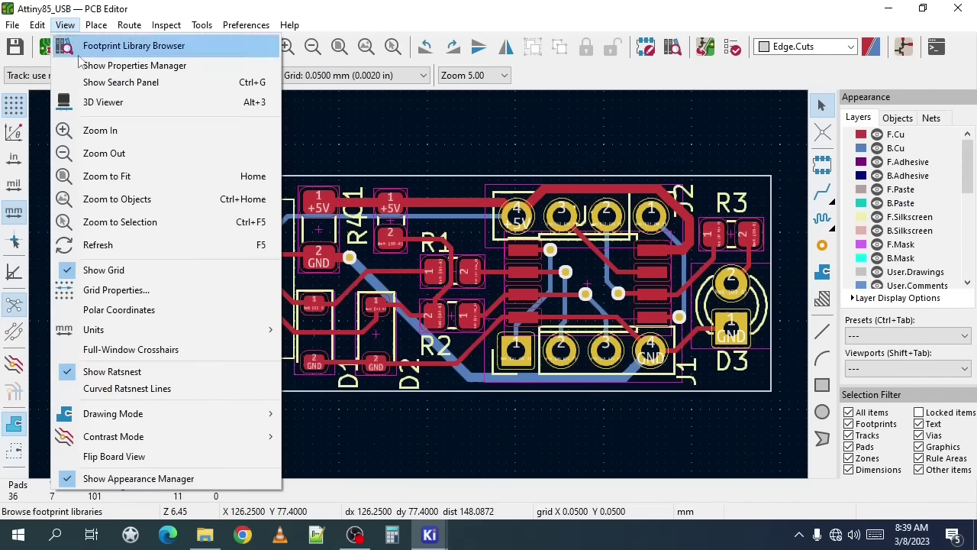
left_click(99, 101)
scroll(478, 313, "up", 5)
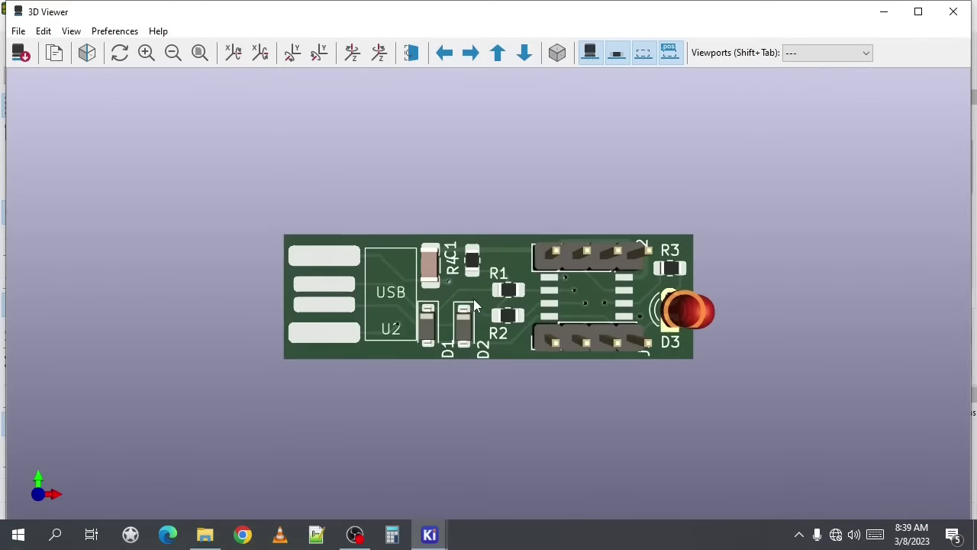
left_click_drag(350, 311, 448, 123)
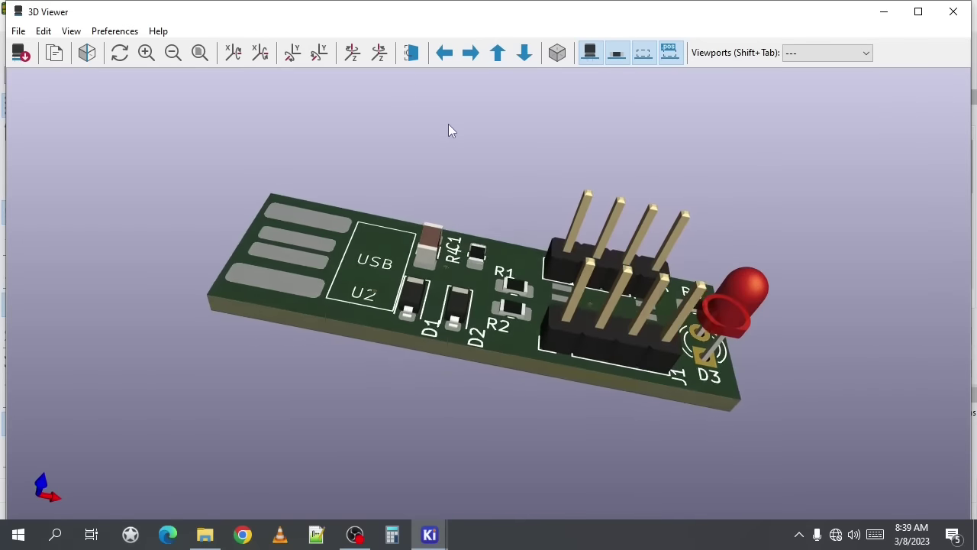
Close the 3D view and save a copy of the board as Attiny85_USB_panel.kicad_pcb
left_click(954, 11)
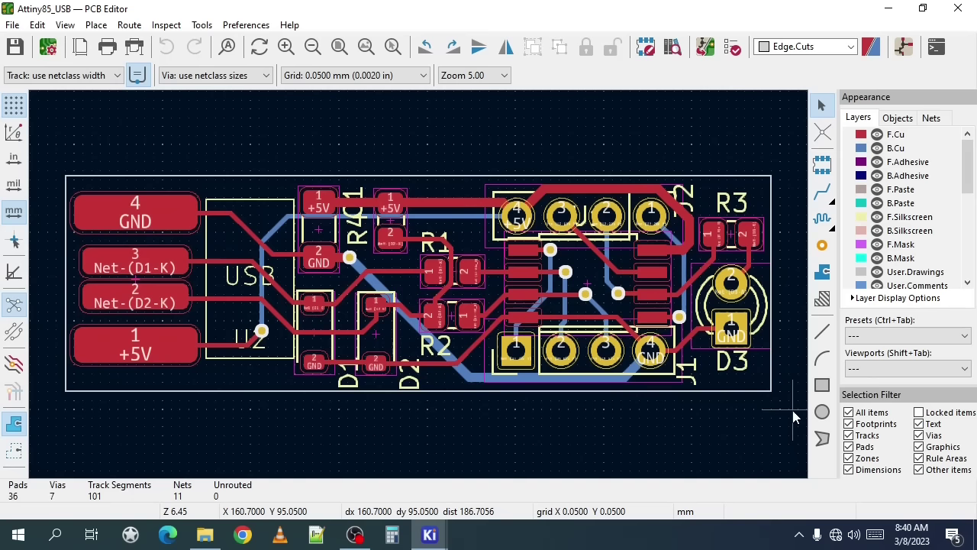
left_click(12, 25)
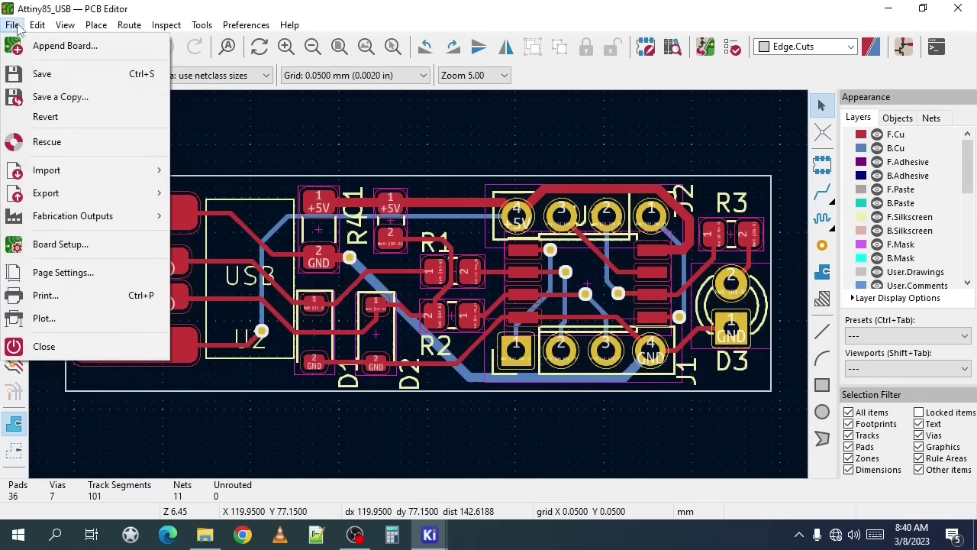
left_click(38, 102)
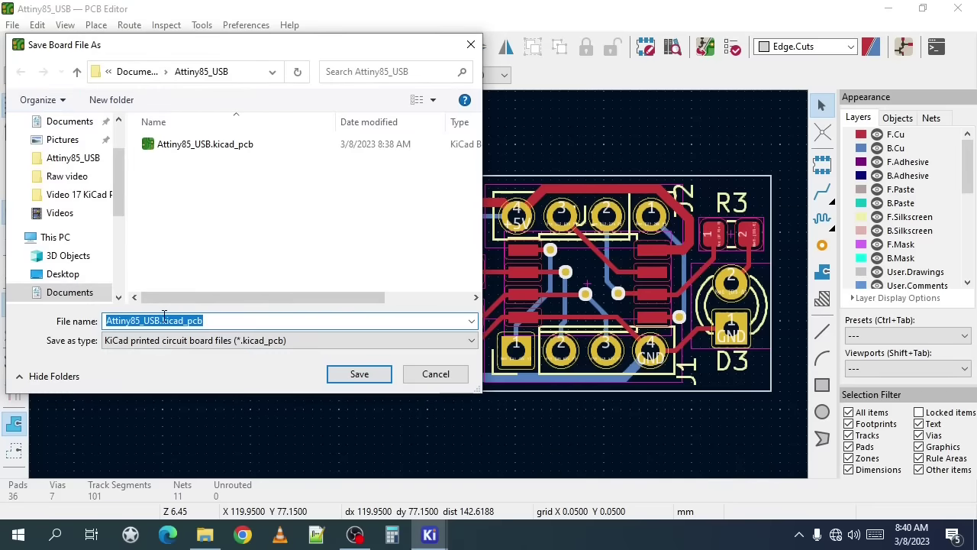
left_click(160, 321)
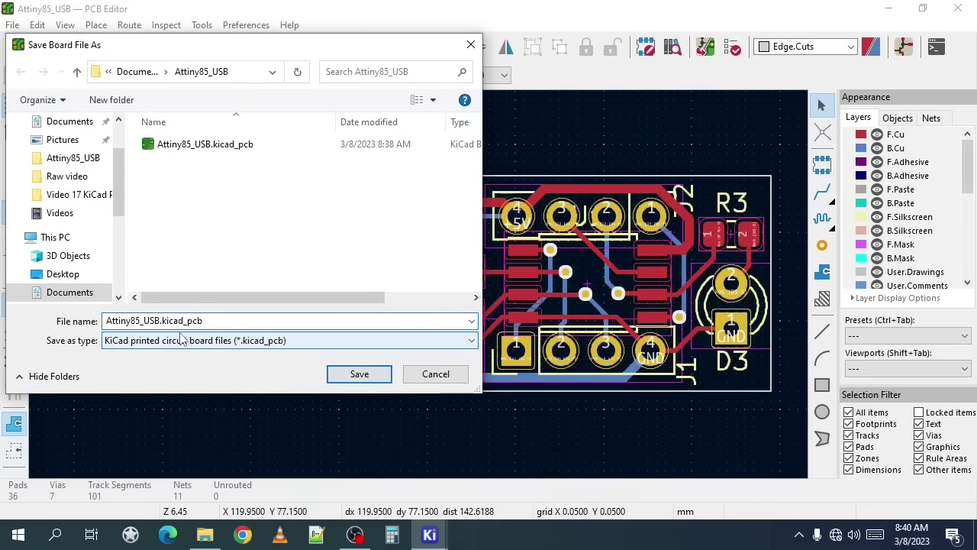
type("_panel")
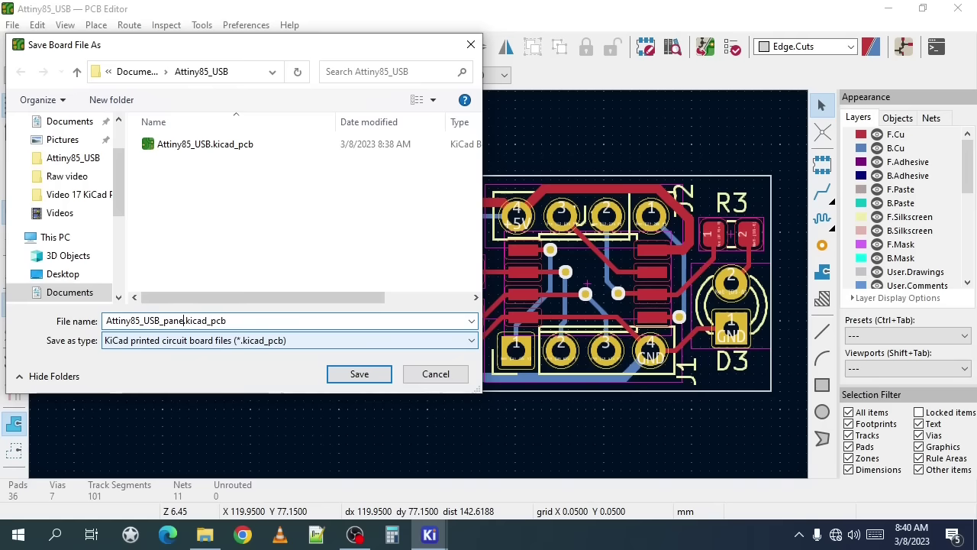
left_click(358, 374)
left_click(631, 269)
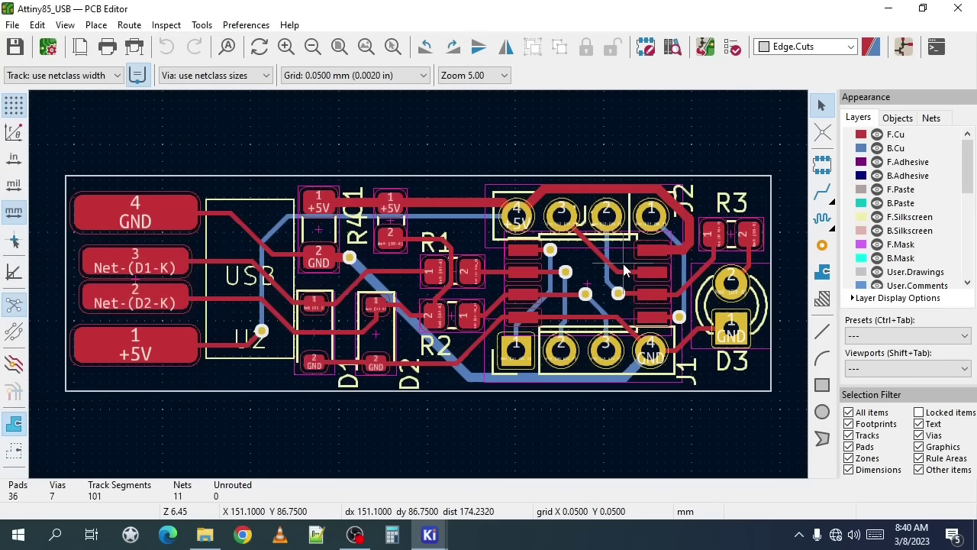
Close the original board and open Attiny85_USB_panel.kicad_pcb from the project files
left_click(961, 8)
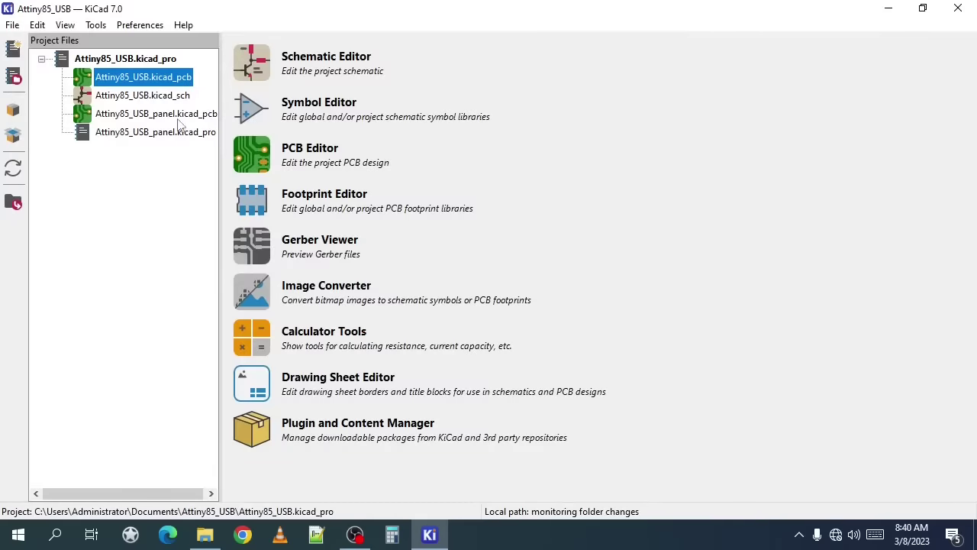
left_click(169, 114)
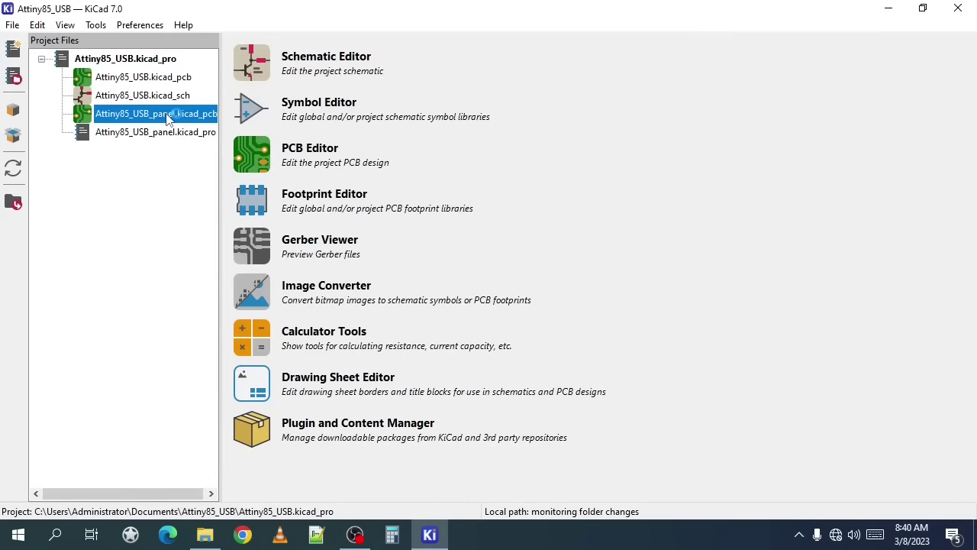
double_click(169, 115)
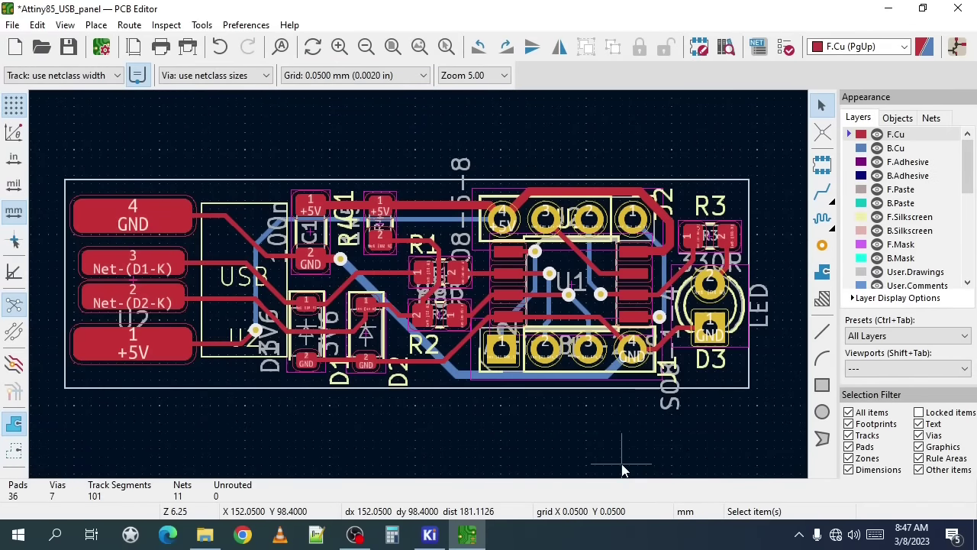
Draw a rectangle about 34 mm wide and 2 mm high on Edge.Cuts above the board outline
scroll(971, 177, "down", 5)
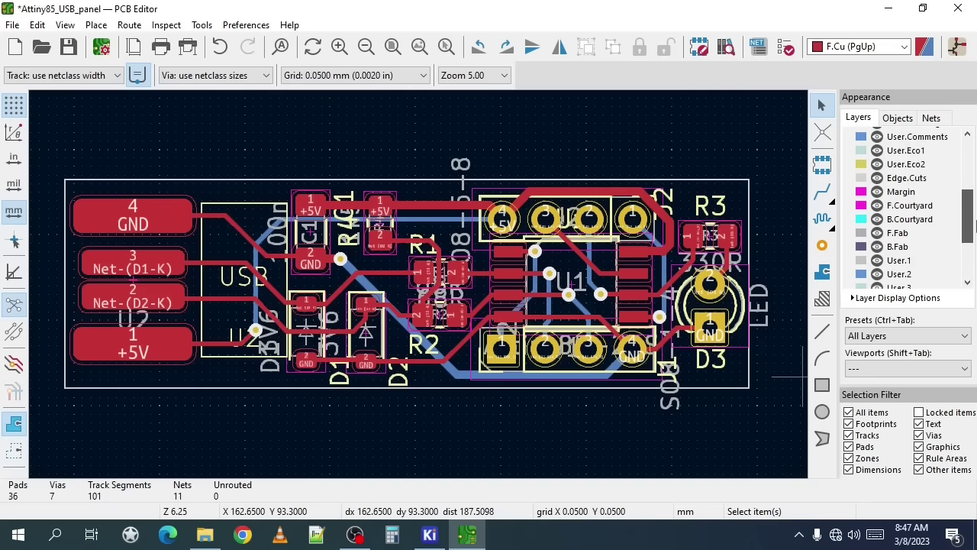
left_click(855, 180)
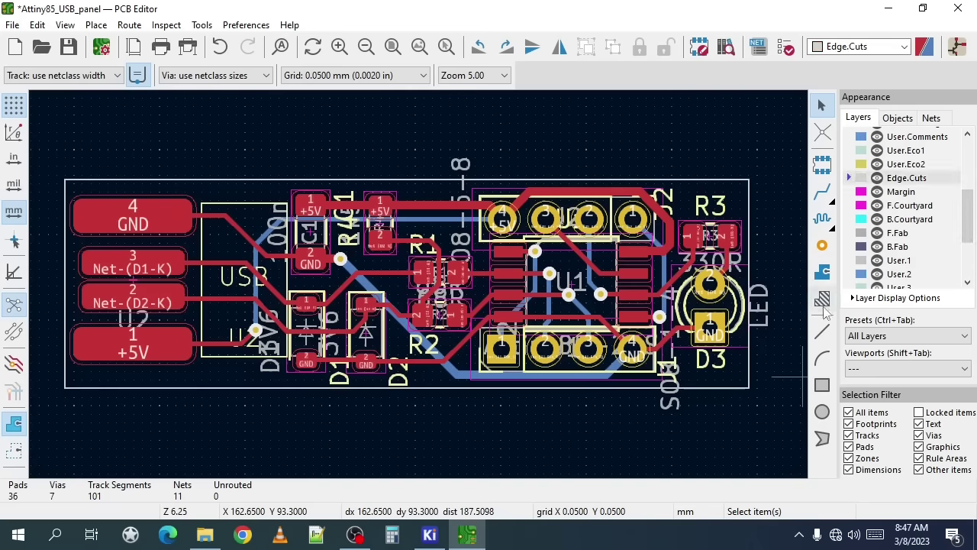
left_click(821, 385)
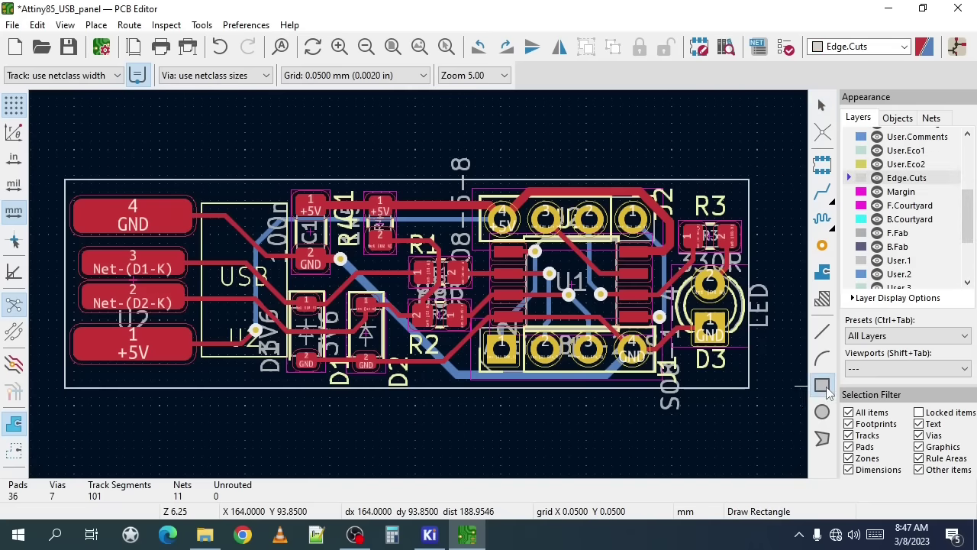
left_click(89, 128)
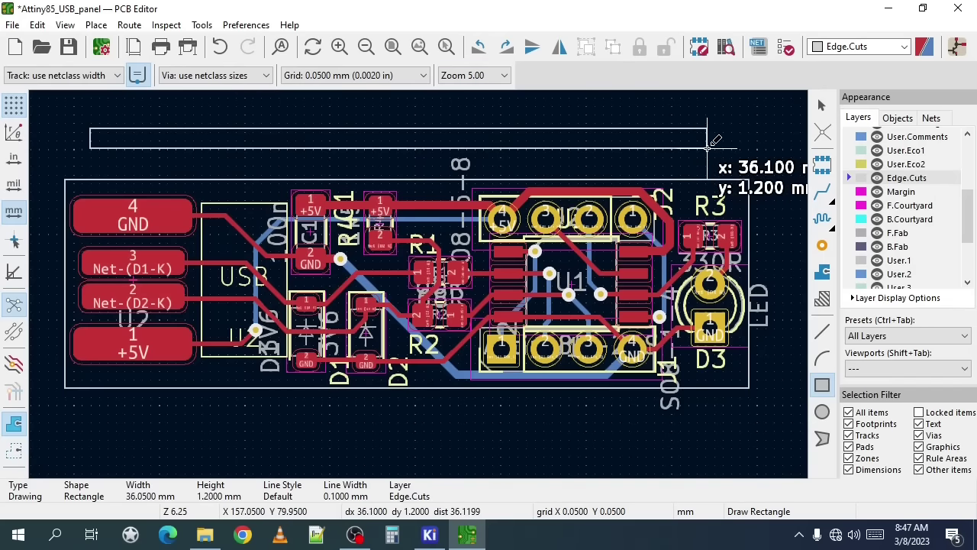
left_click(671, 161)
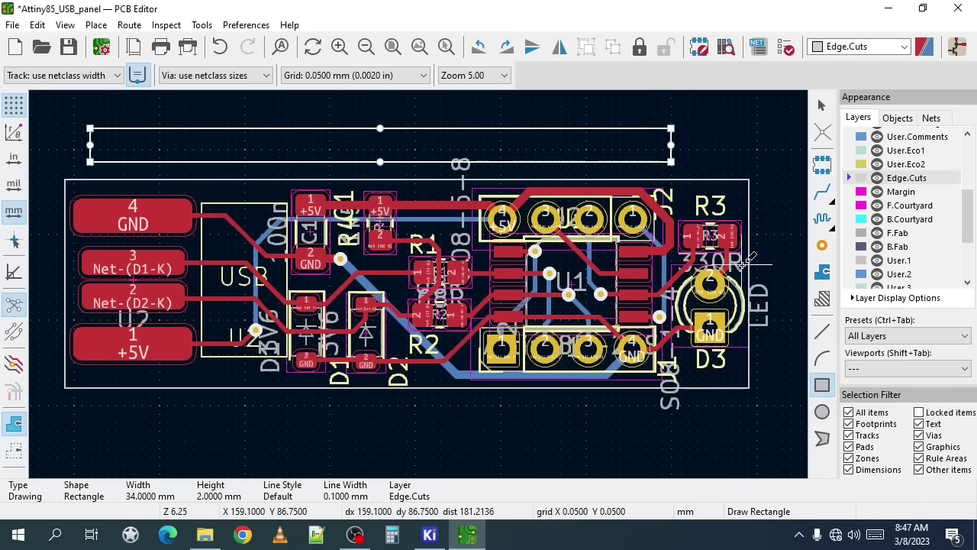
Draw a second Edge.Cuts rectangle about 2 mm wide and 7.55 mm high beside the board's right edge
left_click(761, 210)
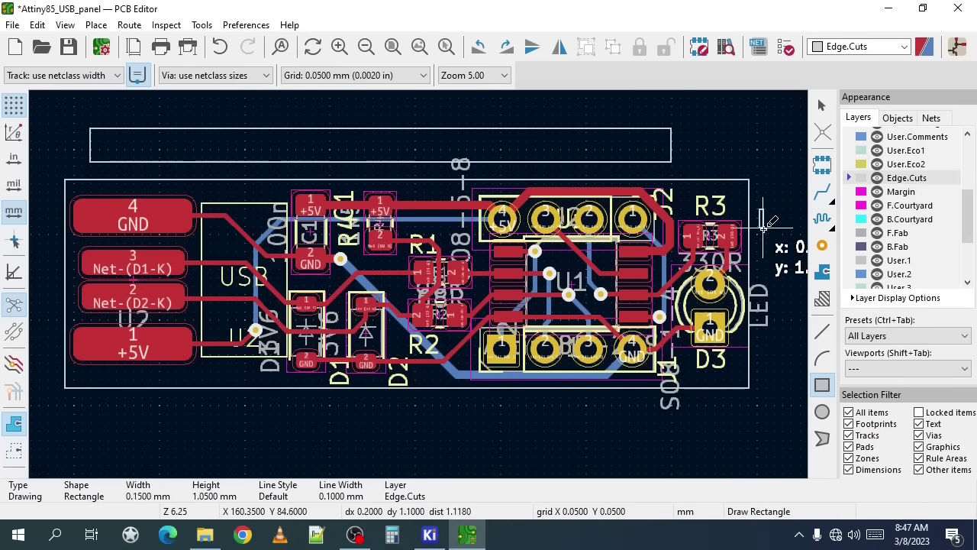
left_click_drag(764, 225, 776, 286)
scroll(794, 336, "down", 2)
left_click(428, 285)
key("Escape")
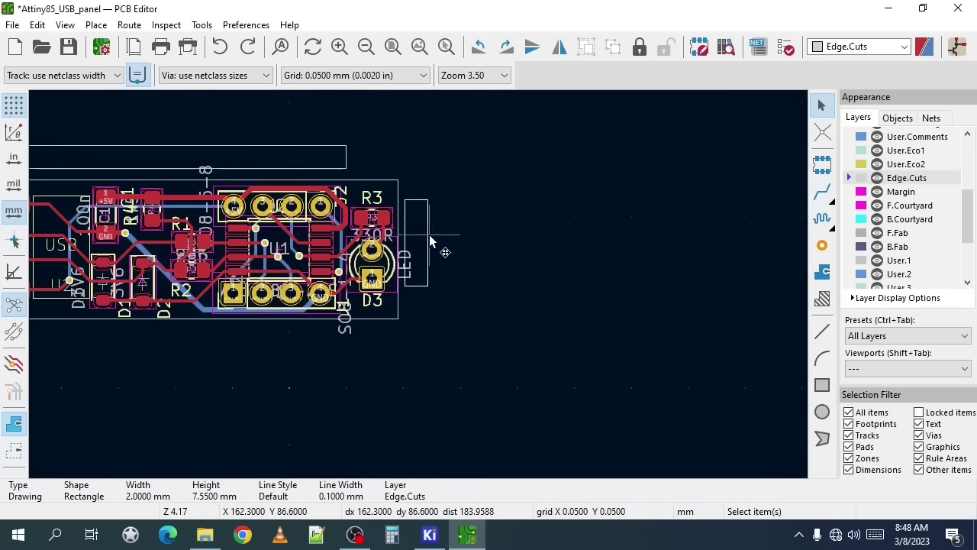
Move the two Edge.Cuts rectangles flush against the board outline, one on its right edge and one on its upper edge
left_click_drag(429, 243, 422, 252)
scroll(423, 252, "up", 2)
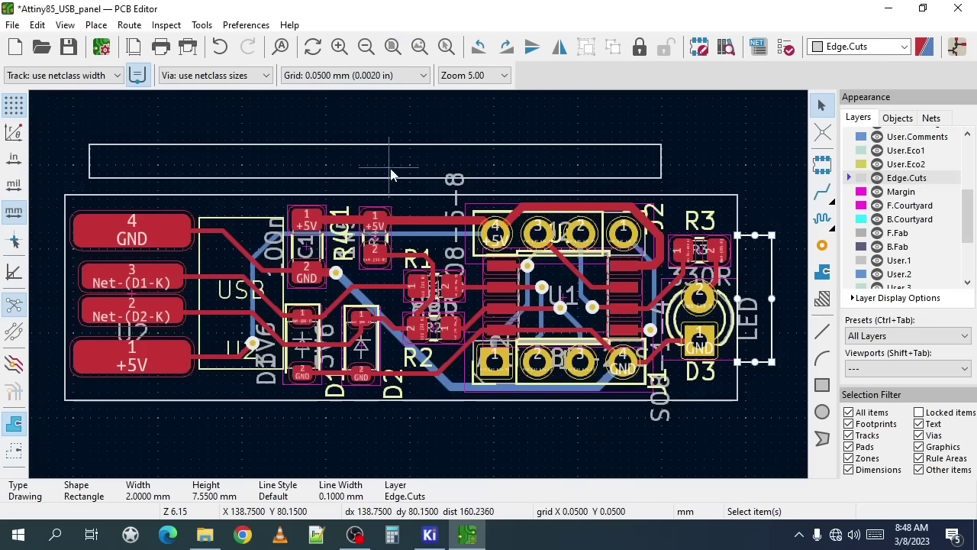
left_click(398, 145)
left_click_drag(398, 144, 424, 158)
left_click(393, 46)
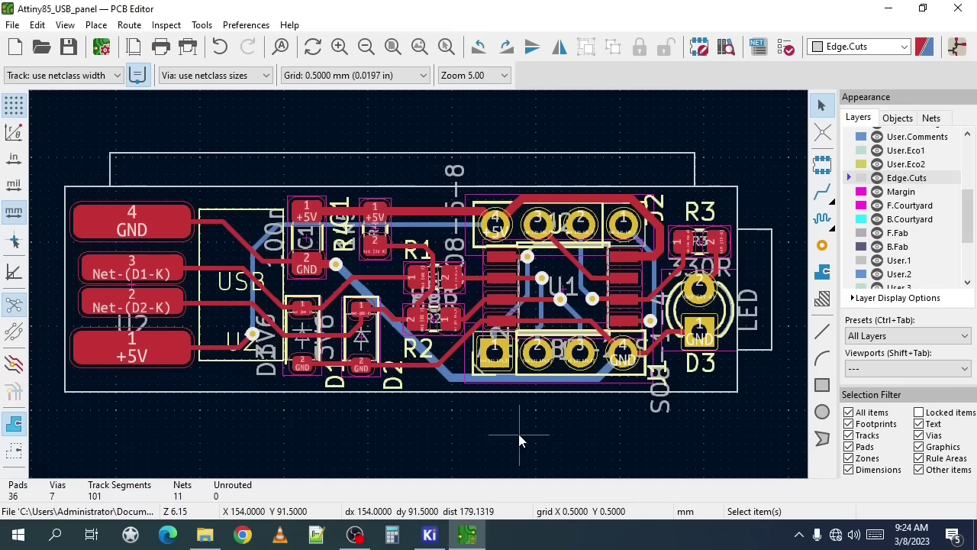
Copy the whole board with its tab rectangles by the lower-left corner and paste it against the right tab at X 169, Y 89
left_click_drag(46, 130, 789, 432)
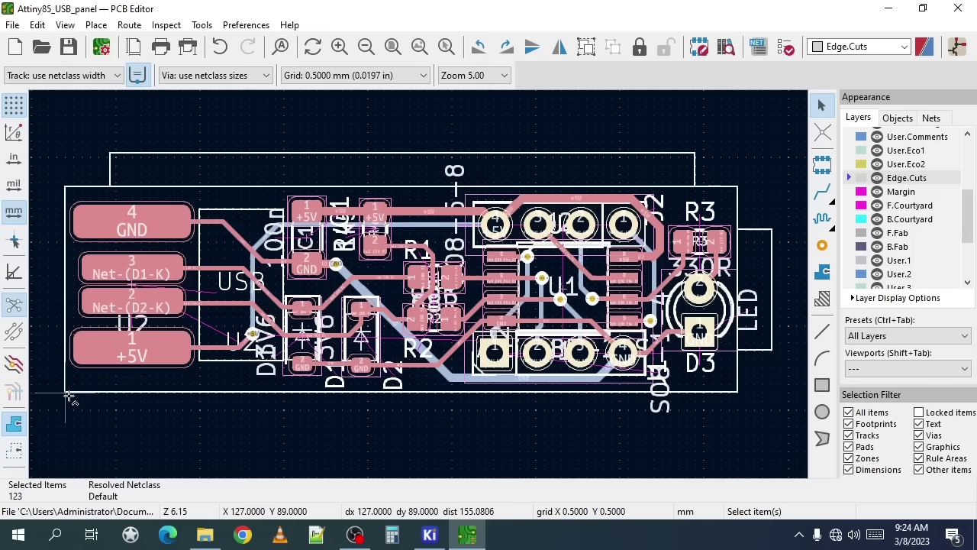
key("ctrl+c")
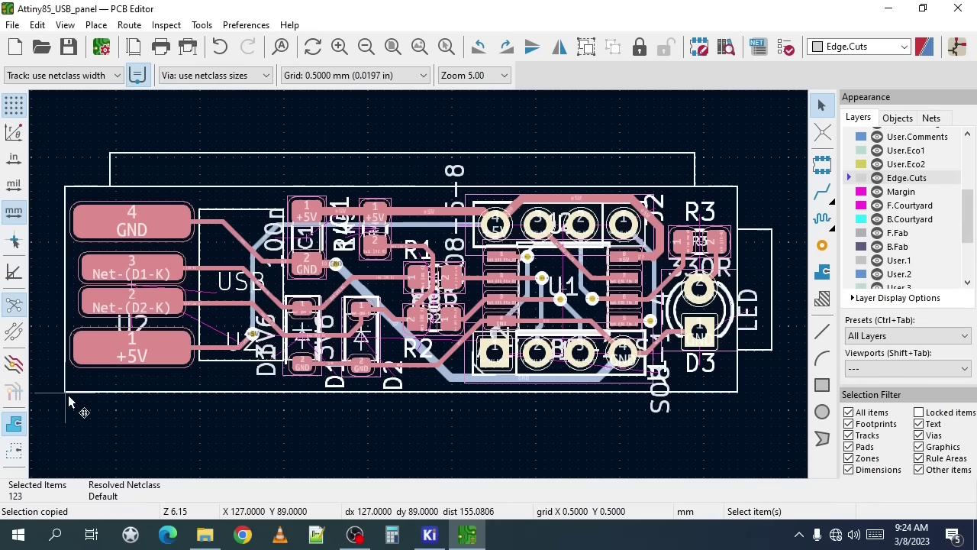
key("ctrl+v")
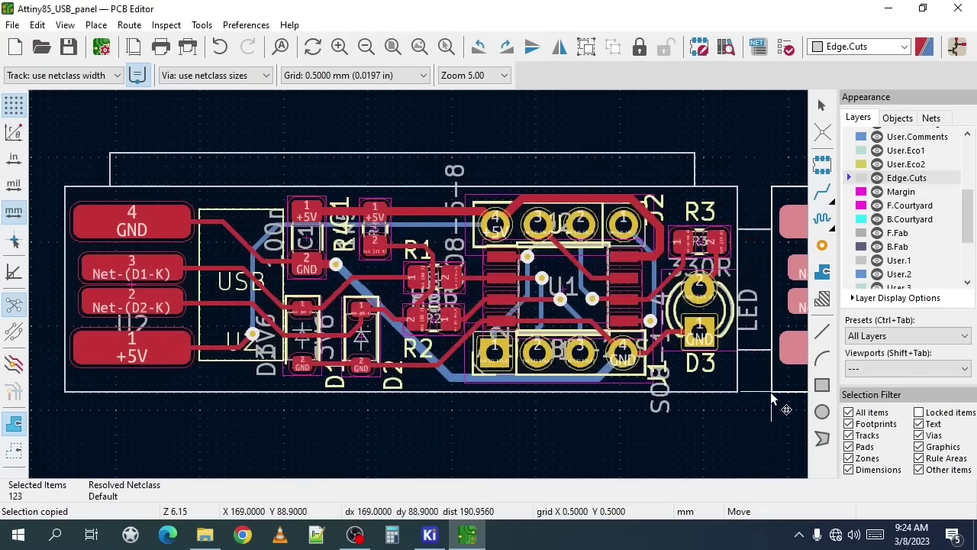
scroll(770, 392, "up", 2)
scroll(418, 284, "up", 1)
left_click(419, 286)
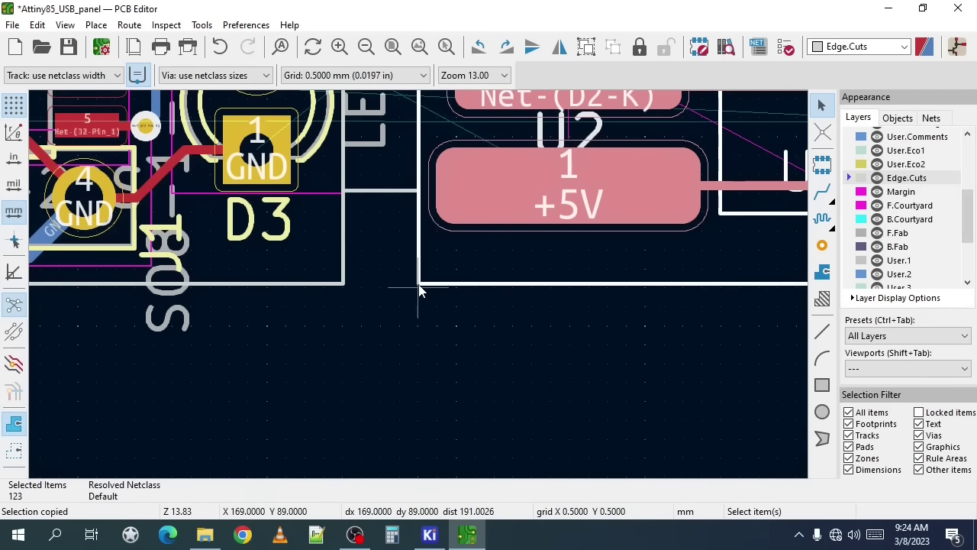
left_click(426, 362)
Stack copies of the two-board row above the original on a 0.1 mm grid to build a panel of seven rows by two columns
scroll(426, 362, "down", 3)
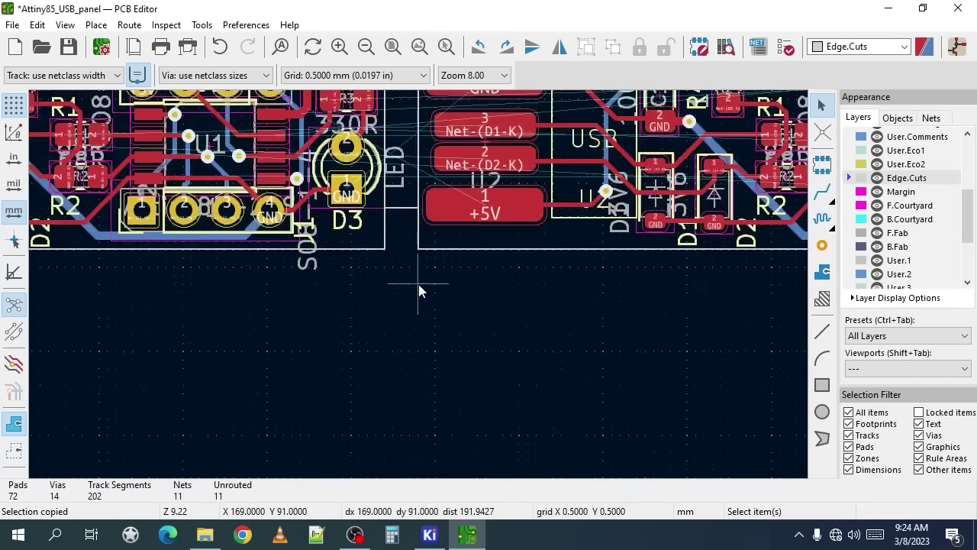
scroll(418, 291, "down", 1)
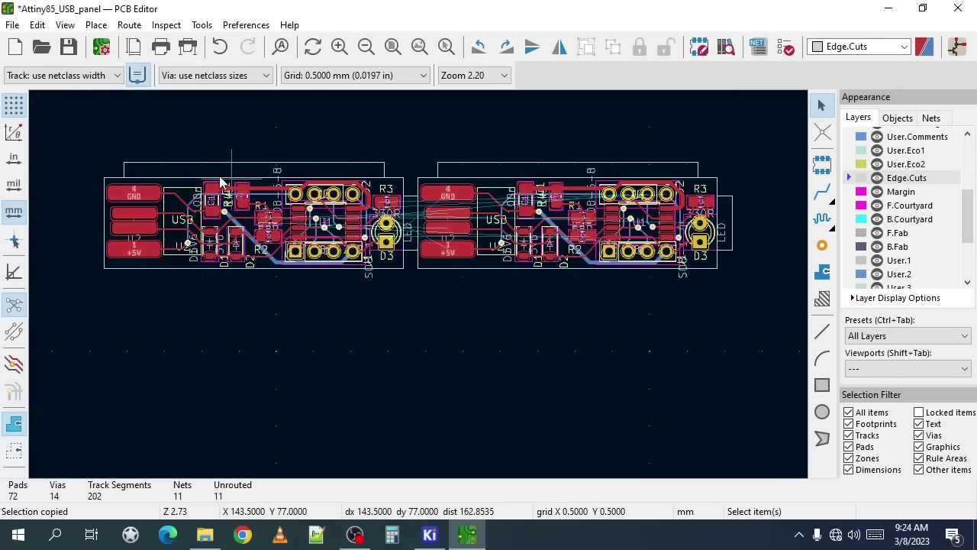
left_click_drag(80, 136, 766, 319)
scroll(108, 265, "up", 6)
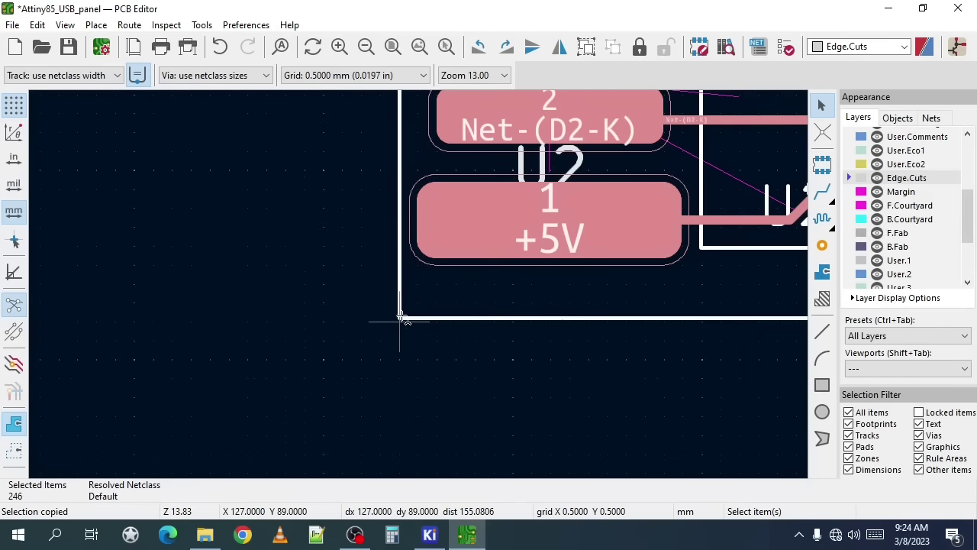
key("ctrl+v")
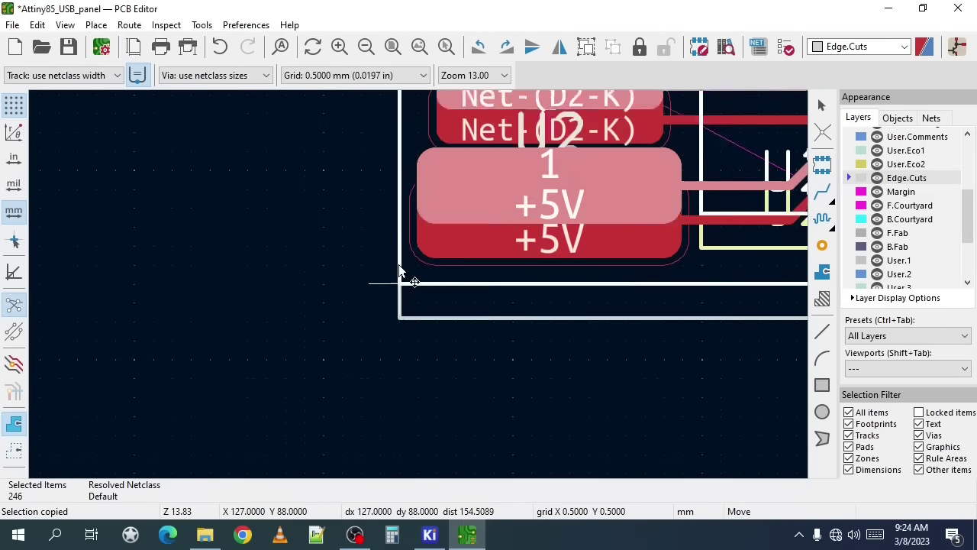
scroll(417, 195, "up", 5, "shift")
scroll(417, 207, "down", 2)
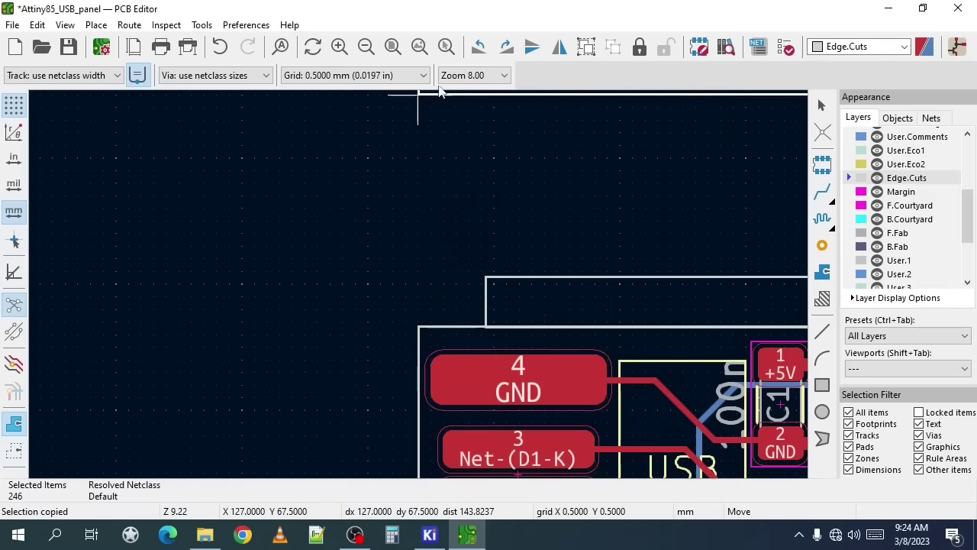
left_click(418, 75)
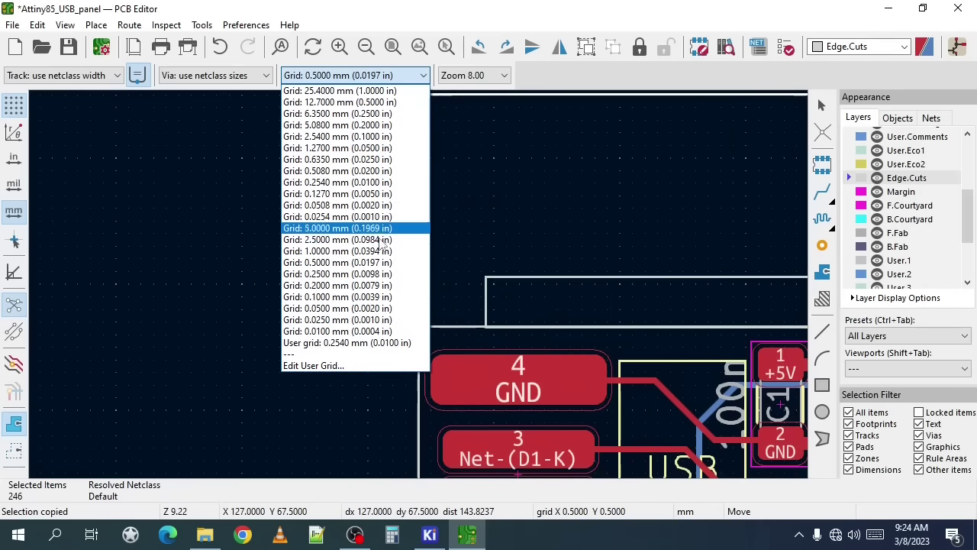
left_click(378, 296)
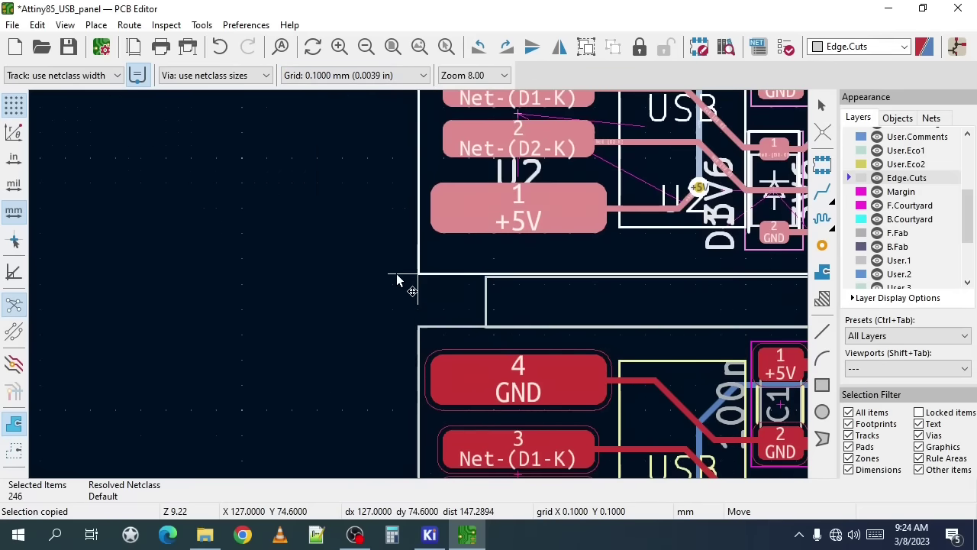
left_click(397, 280)
scroll(48, 131, "down", 4)
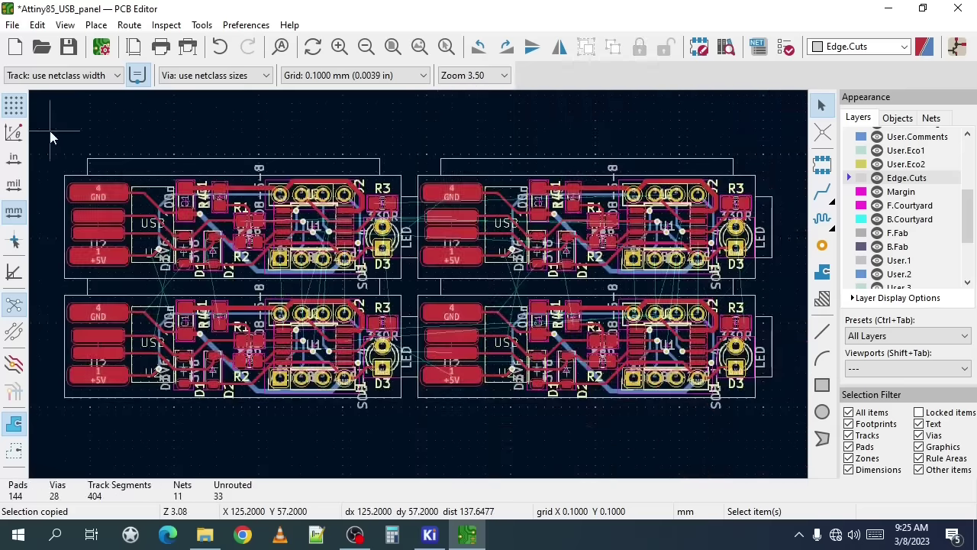
left_click_drag(51, 132, 785, 435)
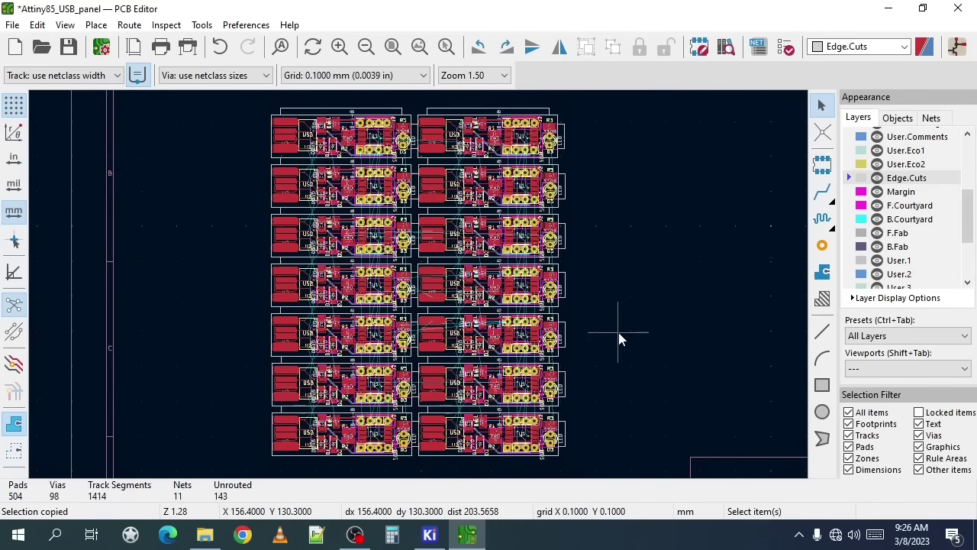
Delete the outer tab rectangles above the panel's top row and along the right side of its right column
left_click(519, 114)
key("Escape")
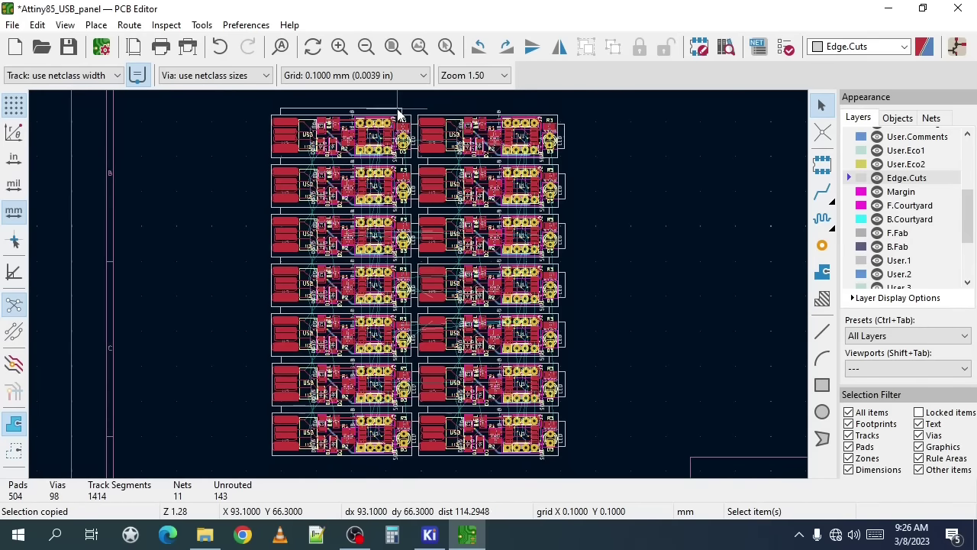
left_click_drag(564, 107, 622, 454)
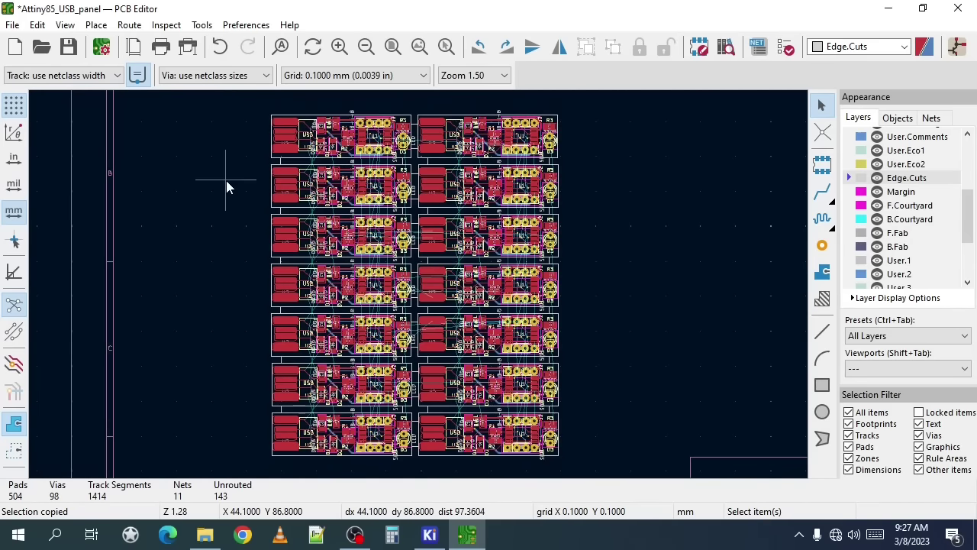
Delete the individual board outline rectangles, keeping only those of the top-right and bottom-left boards
left_click(272, 131)
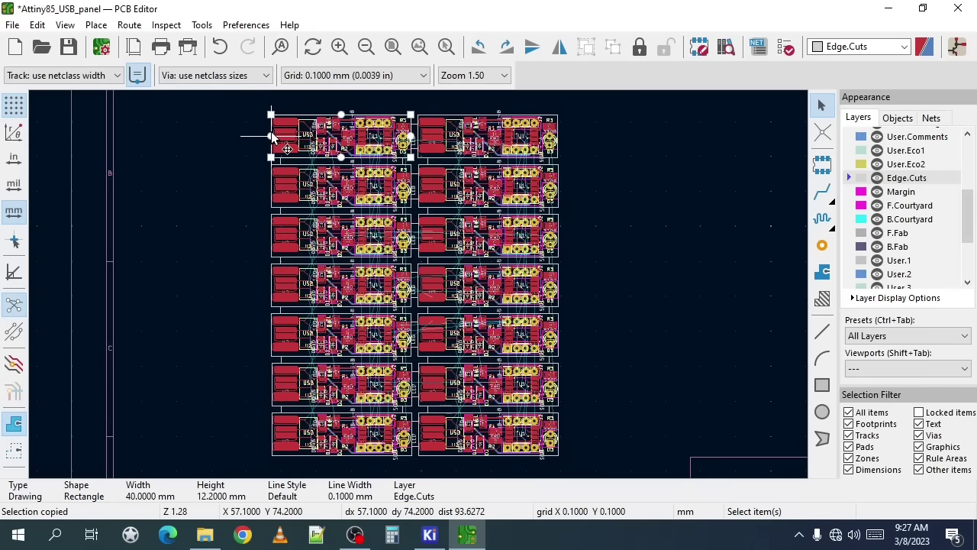
left_click(262, 189)
left_click(270, 260)
left_click(560, 177)
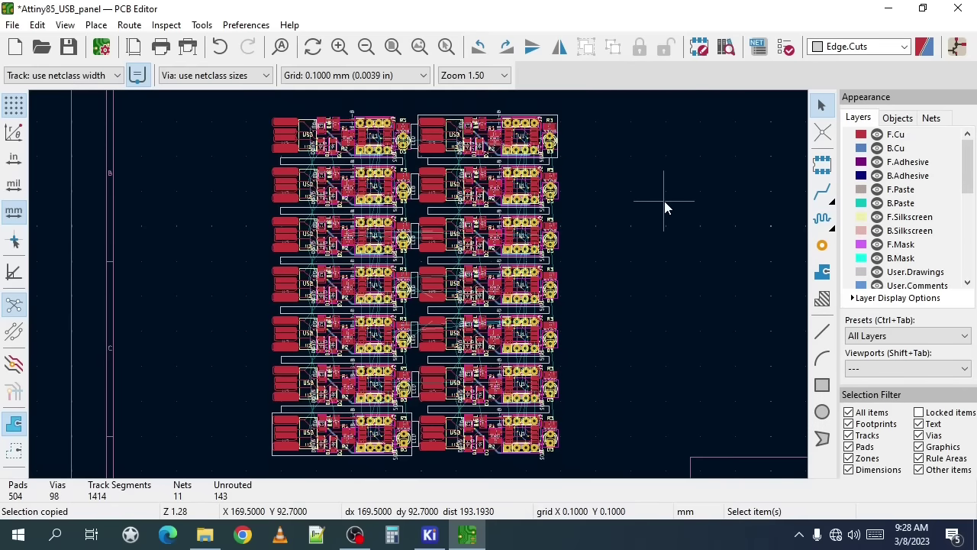
Stretch the bottom-left board outline to the panel's top-right corner, about 81.8 × 97.4 mm, and delete the top-right board's own outline
left_click(412, 417)
left_click_drag(413, 416, 558, 115)
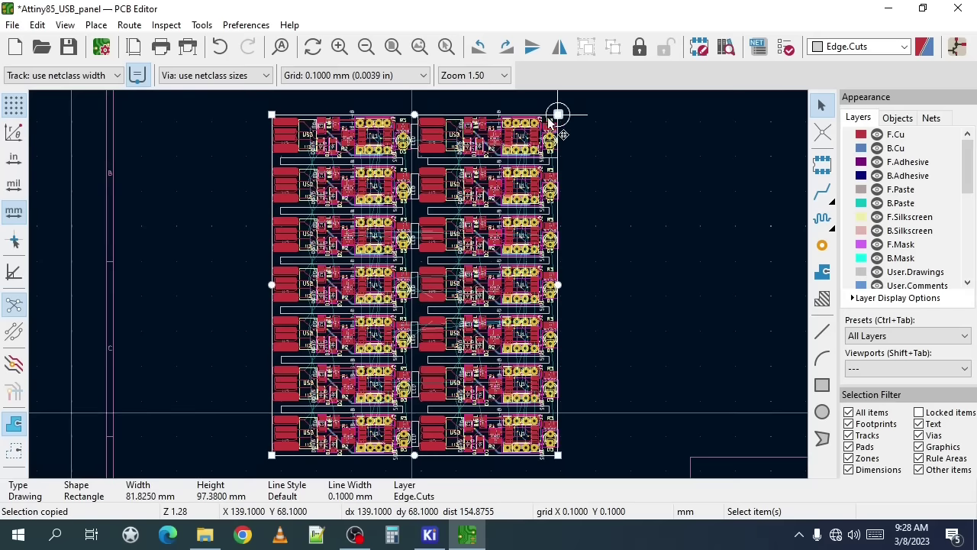
left_click(422, 159)
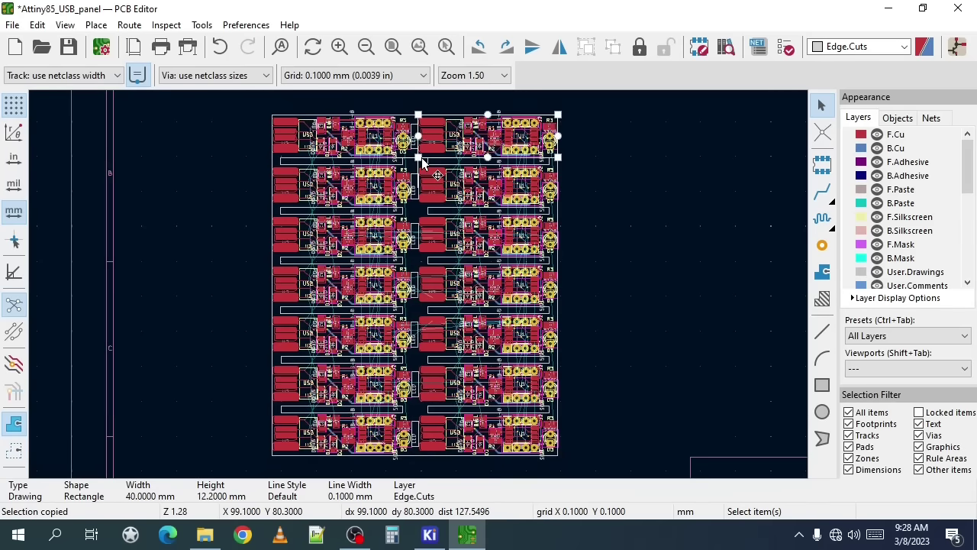
key("Escape")
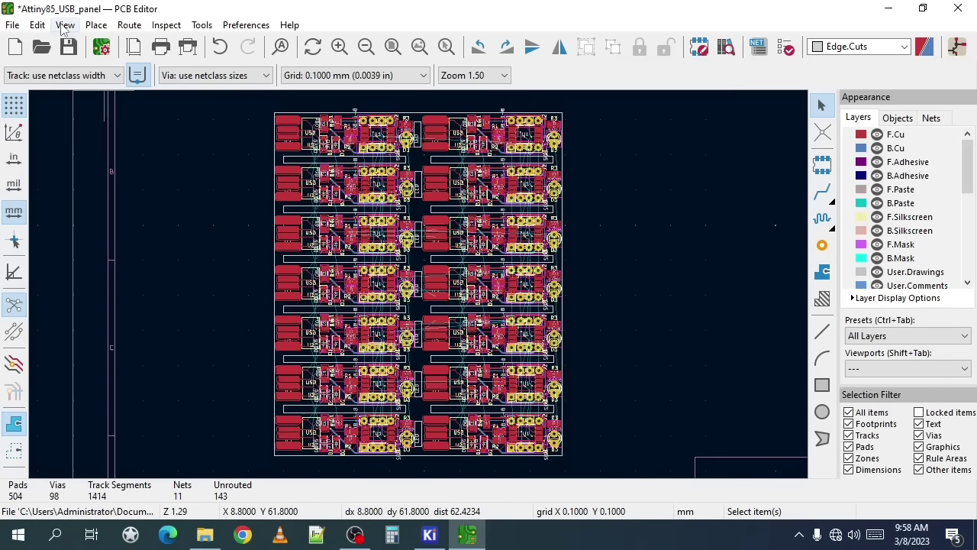
Inspect the finished panel in the 3D Viewer from a tilted, closer view and return to the board layout
left_click(65, 25)
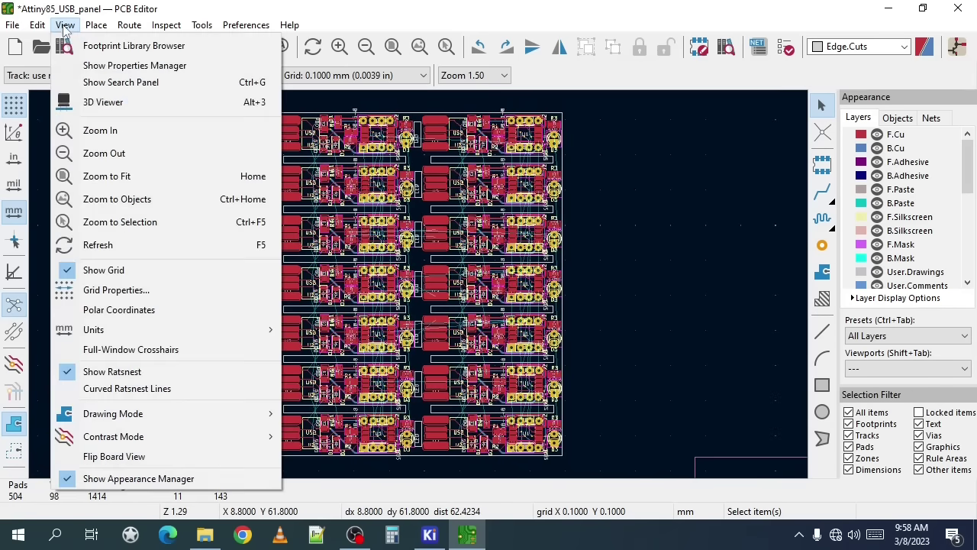
left_click(90, 101)
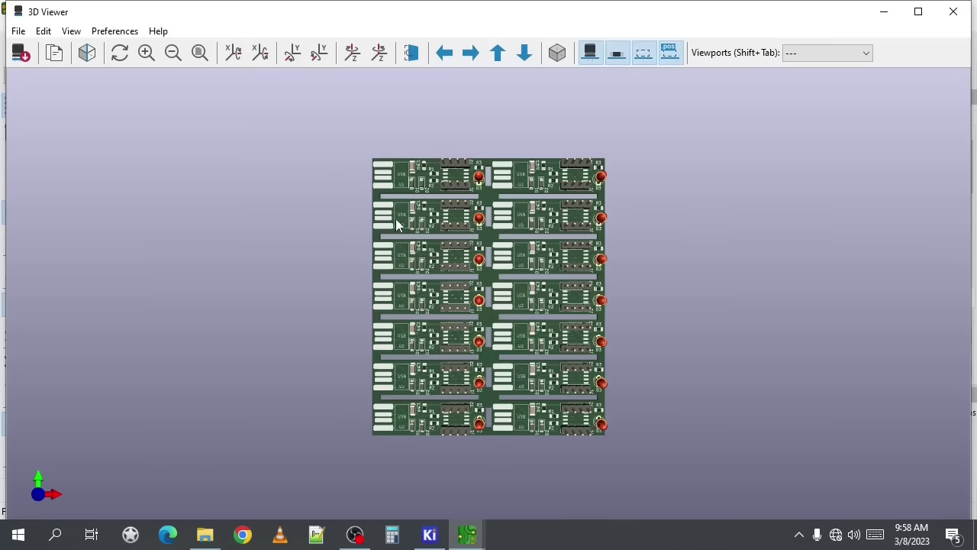
left_click_drag(396, 219, 529, 222)
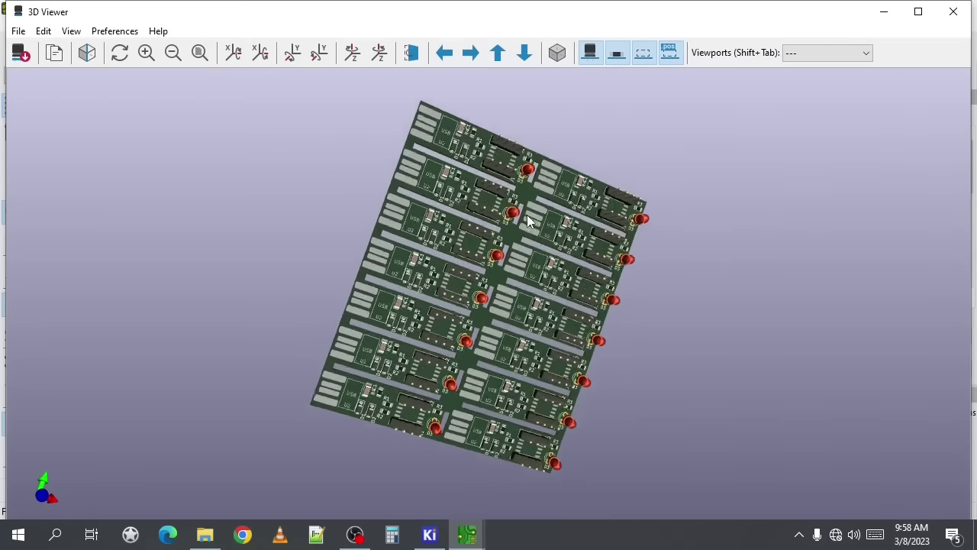
scroll(531, 221, "up", 2)
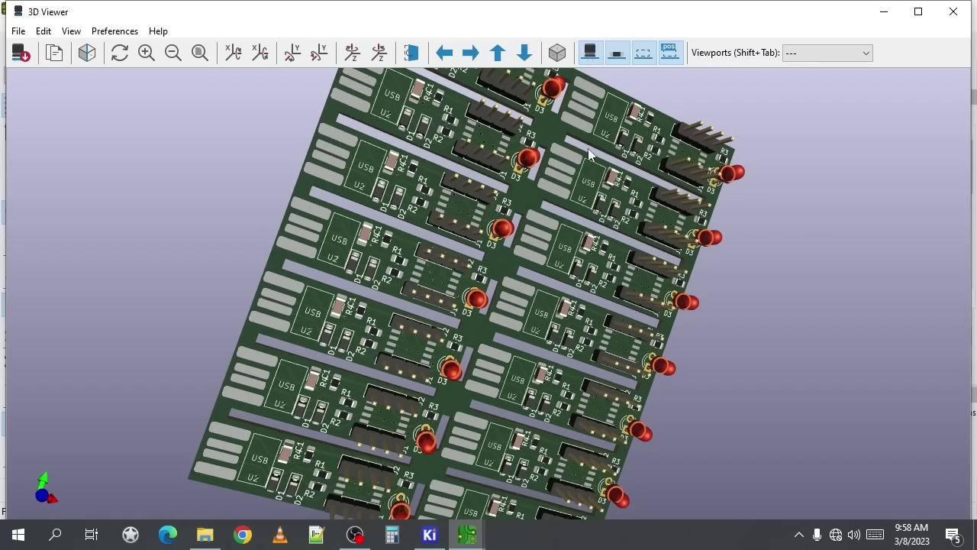
left_click(959, 14)
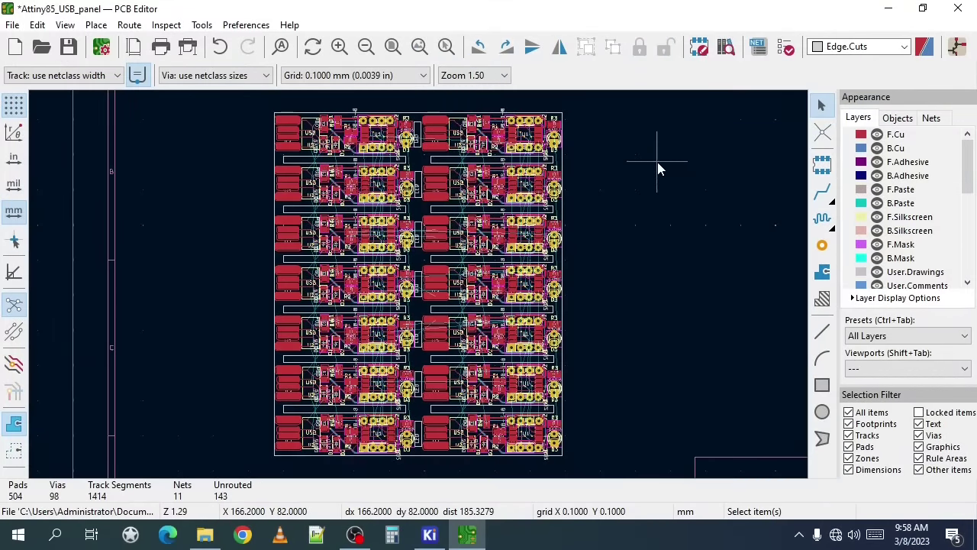
Plot the panel's copper, paste, silkscreen, mask and Edge.Cuts layers as Gerber files into the project folder
left_click(13, 25)
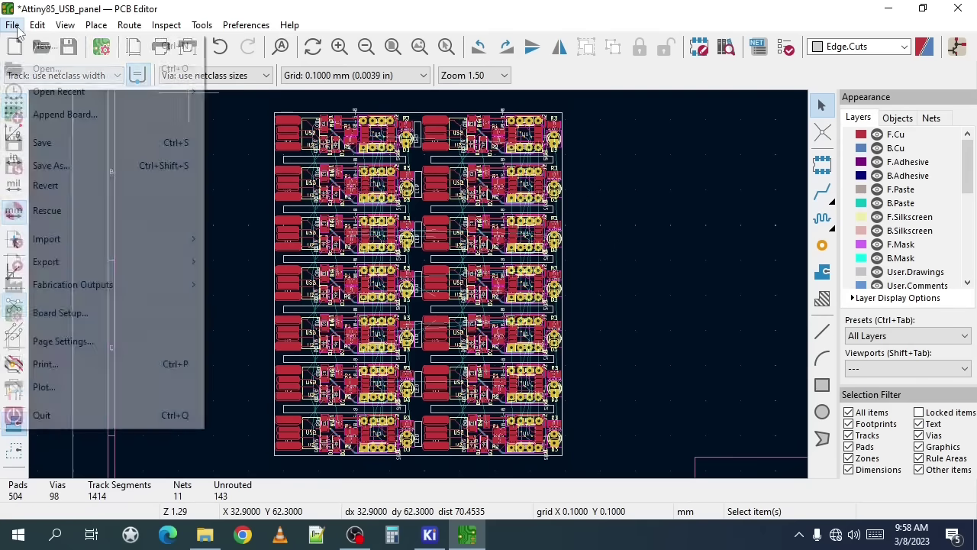
mouse_move(76, 286)
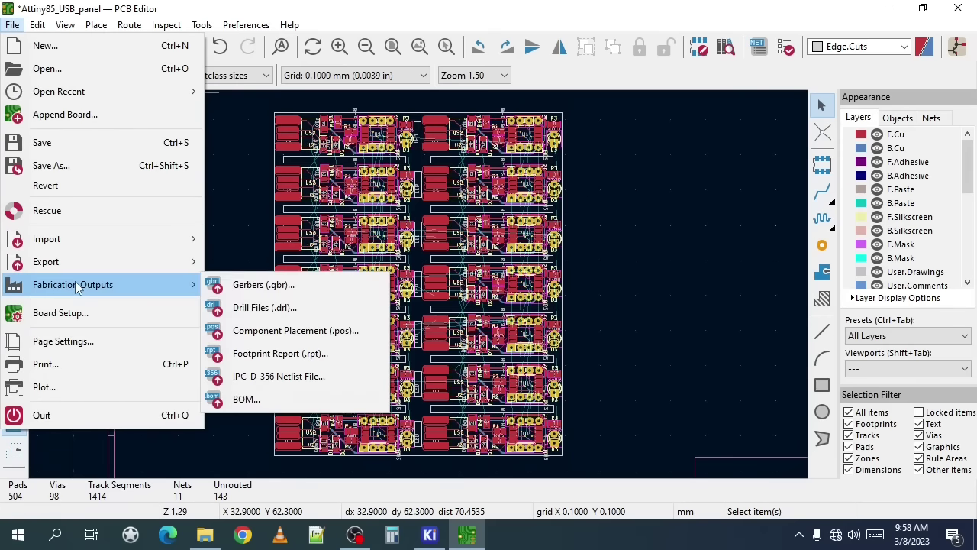
left_click(249, 285)
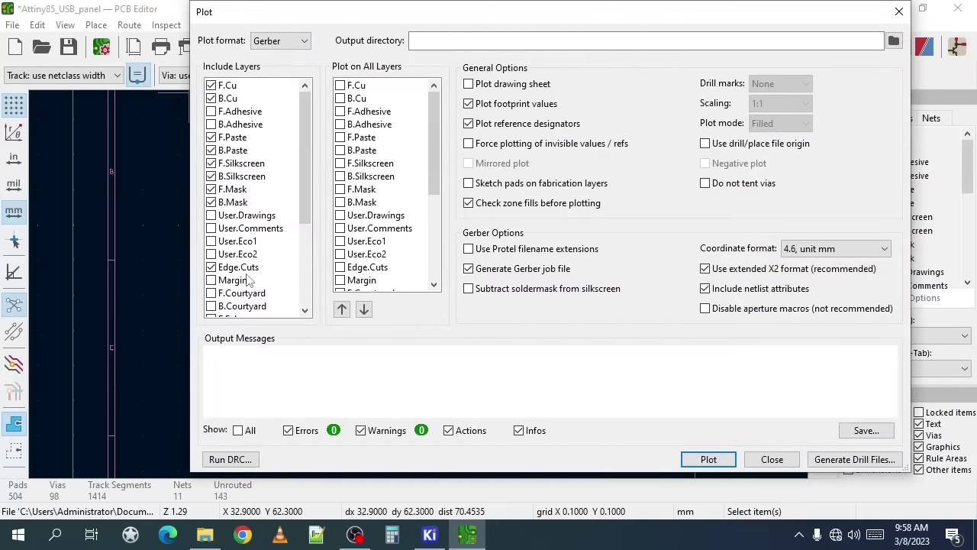
left_click(709, 459)
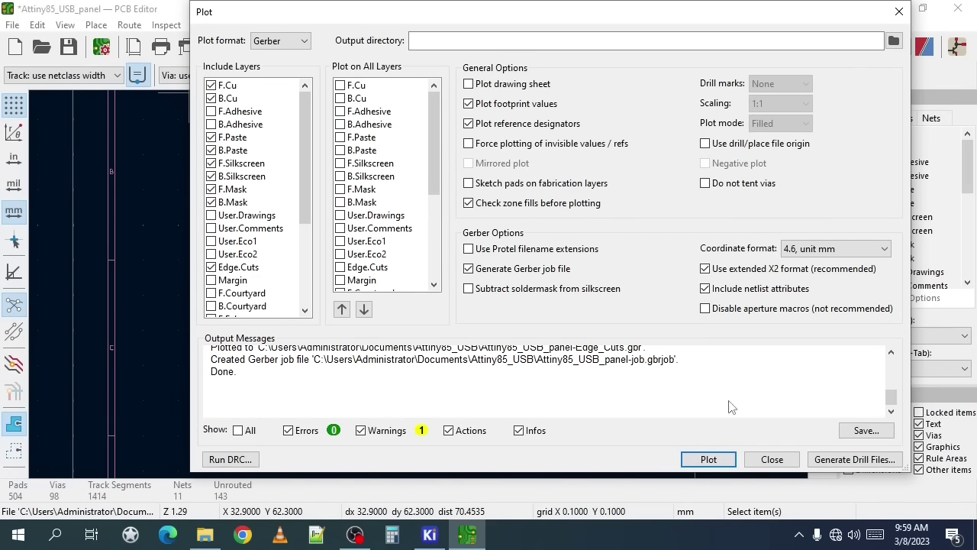
Generate the panel's Excellon drill files in inches with absolute origin and decimal format, and leave the plot settings
left_click(855, 459)
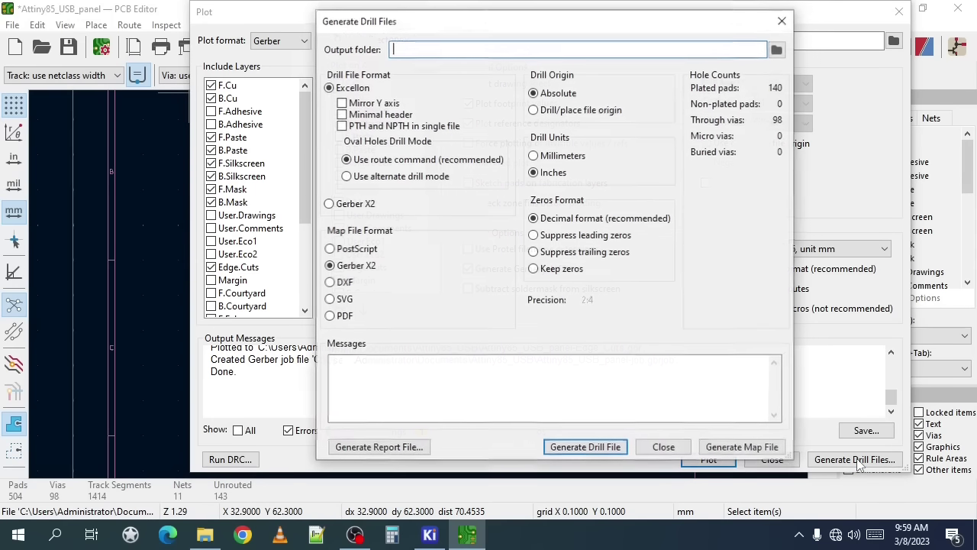
left_click(601, 449)
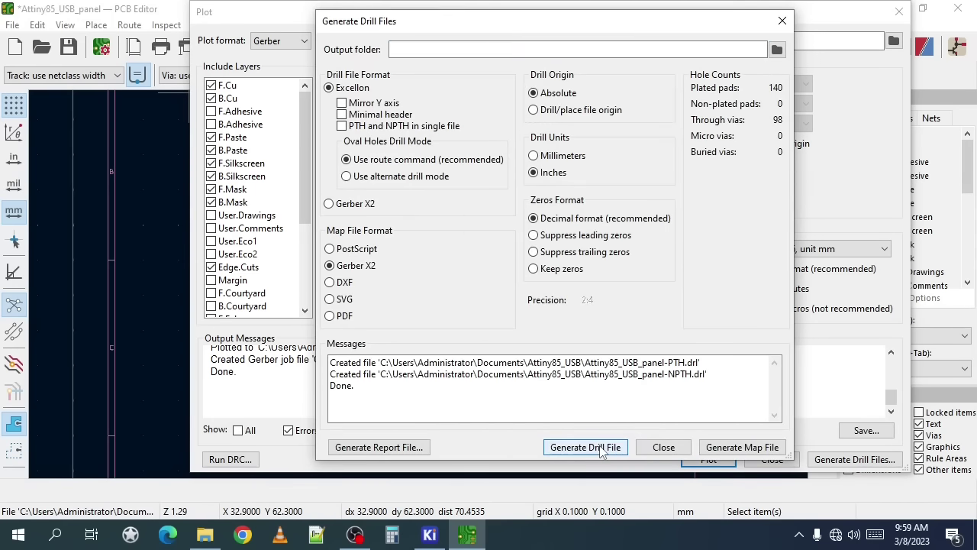
left_click(663, 447)
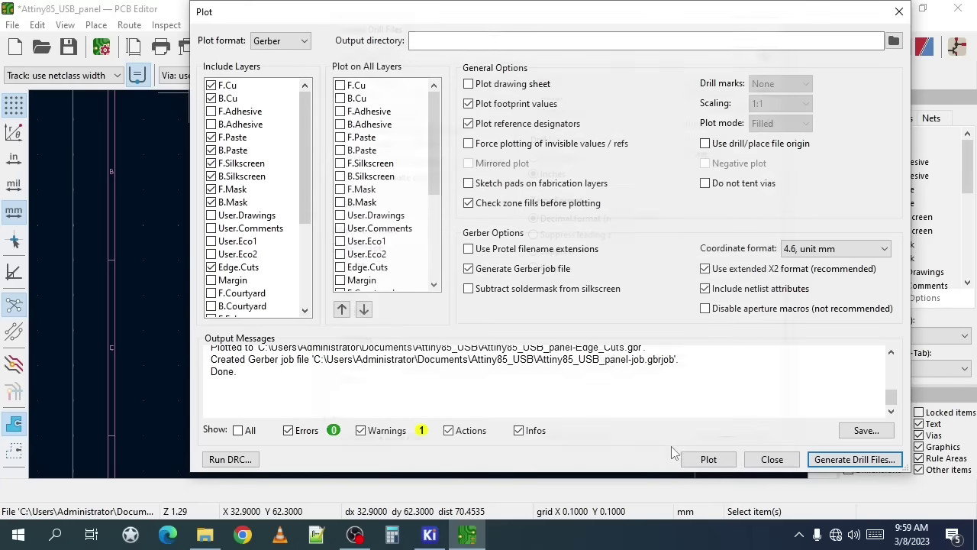
left_click(900, 12)
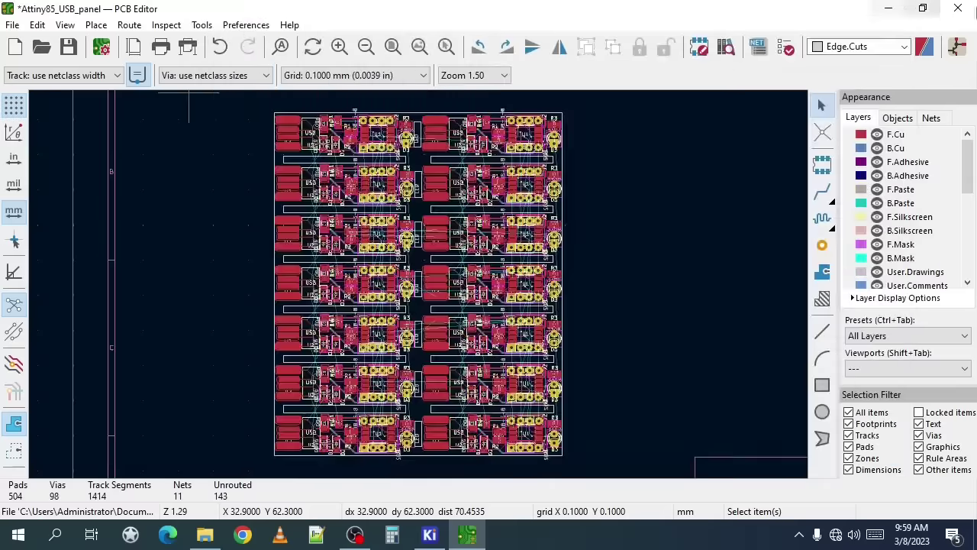
Open the Attiny85_USB project folder in the file browser and select the panel's Gerber and drill files, leaving out the gbrjob file
left_click(888, 8)
left_click(67, 26)
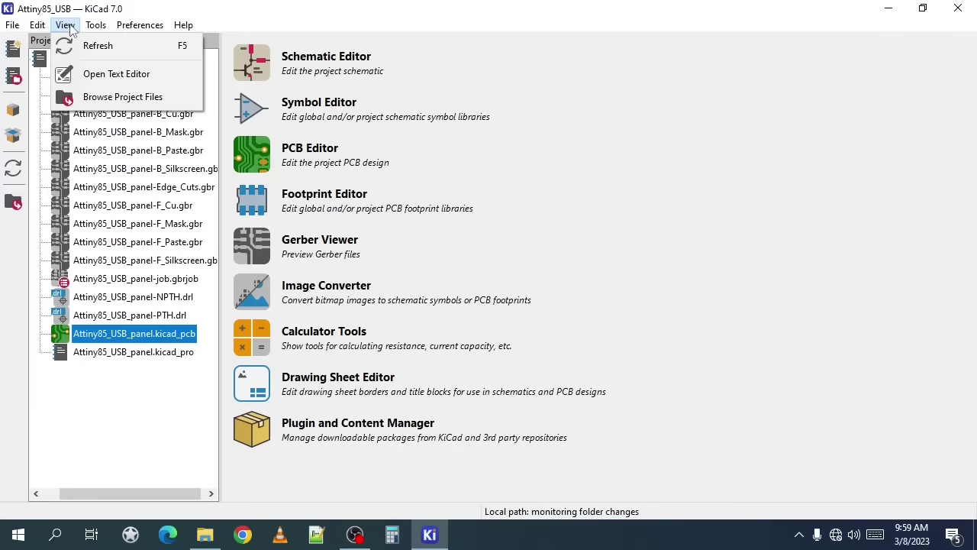
left_click(95, 96)
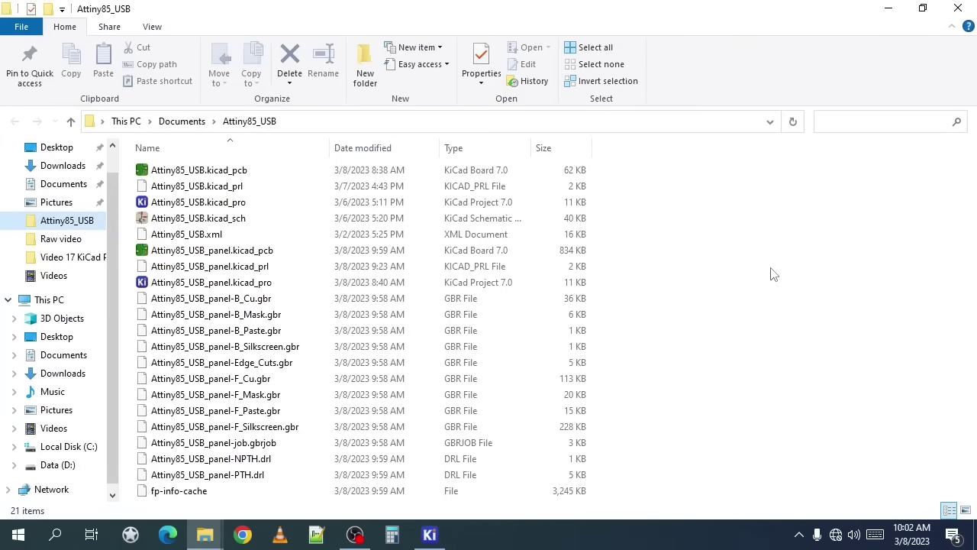
left_click(223, 298)
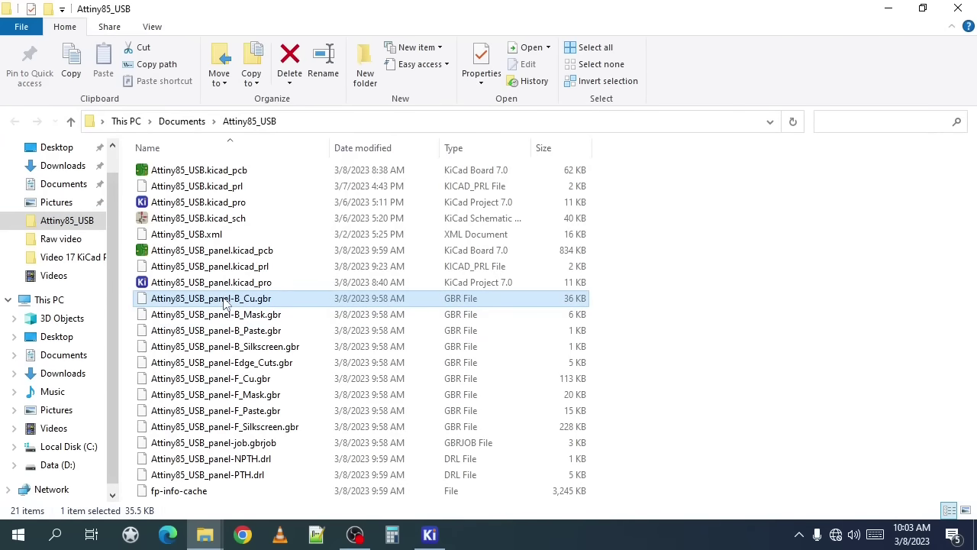
left_click(242, 475, "shift")
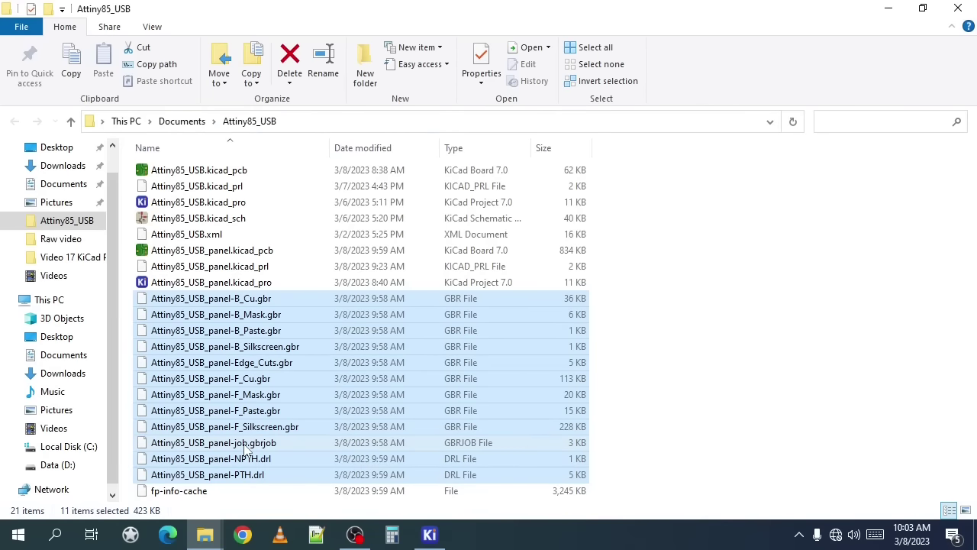
Compress the selected fabrication files with 7-Zip into Attiny85_USB.zip on the Desktop
right_click(226, 321)
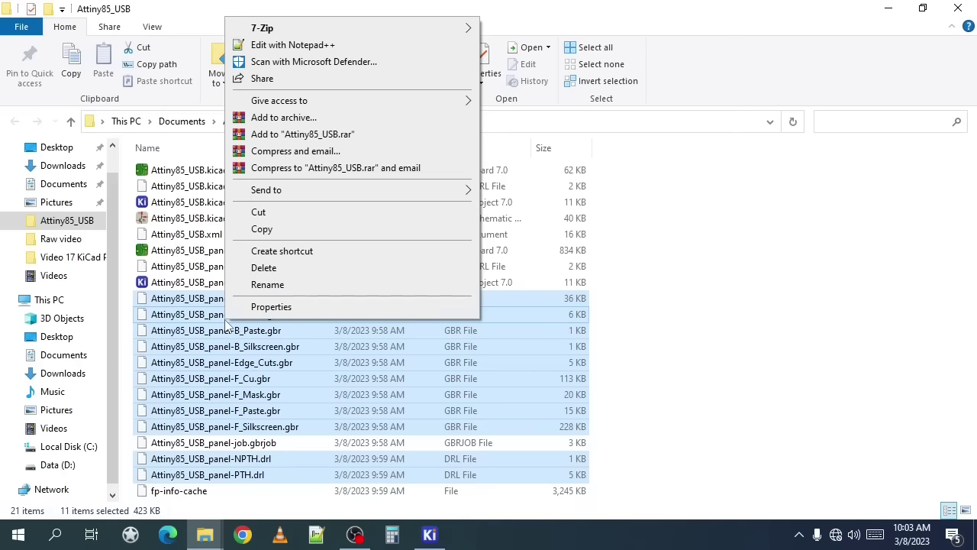
mouse_move(287, 34)
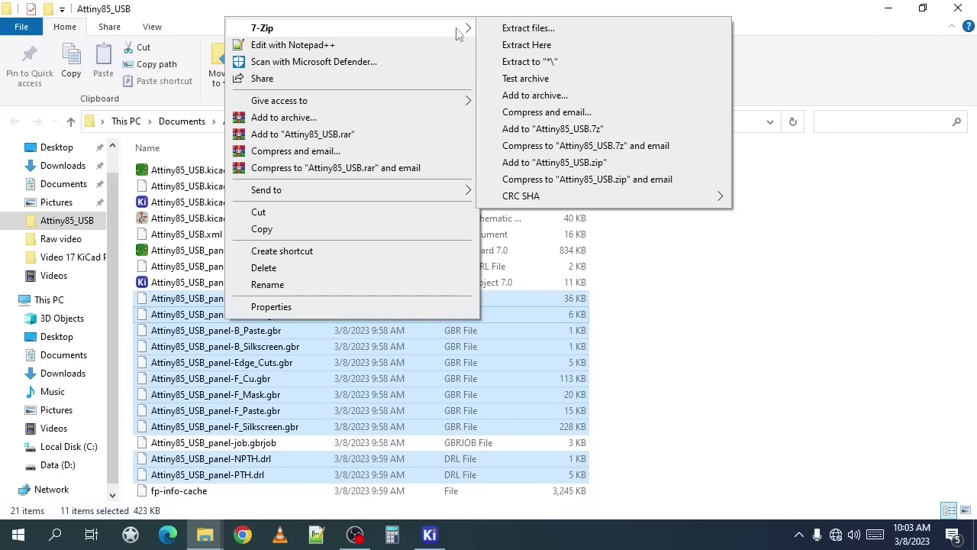
left_click(536, 94)
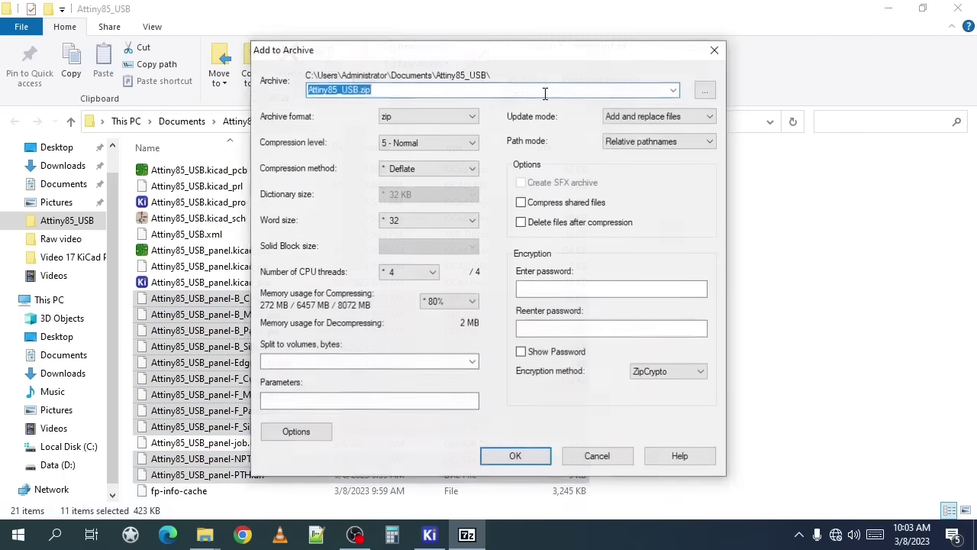
left_click(705, 90)
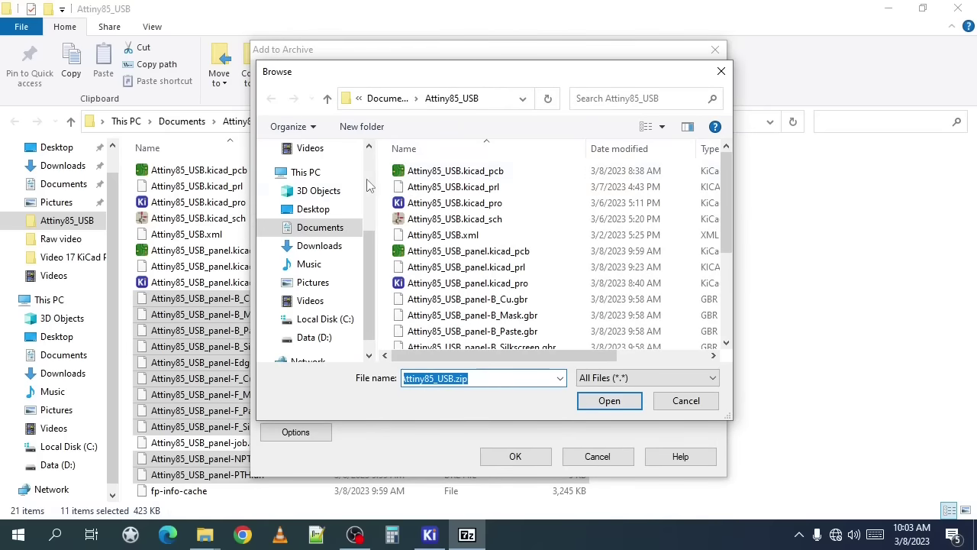
left_click(310, 191)
left_click(309, 208)
left_click(595, 403)
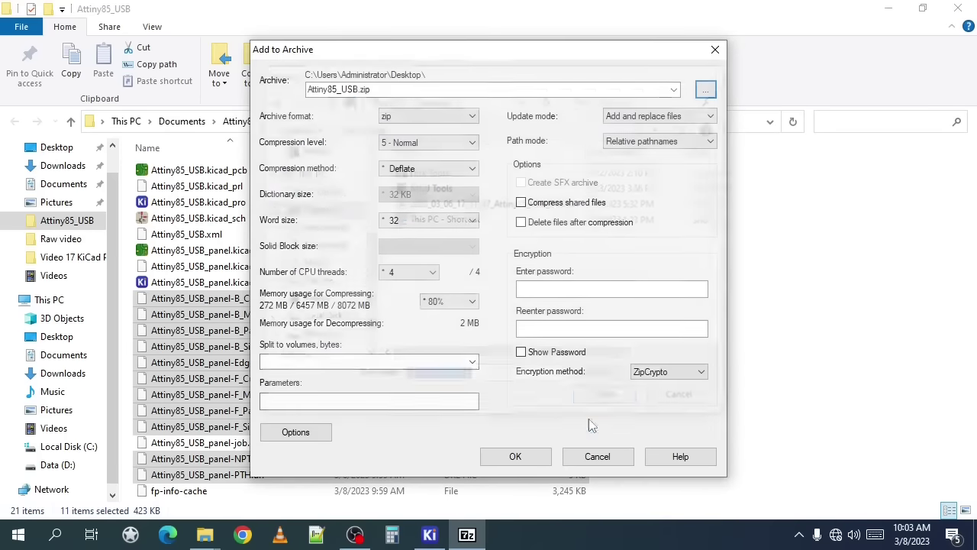
left_click(505, 455)
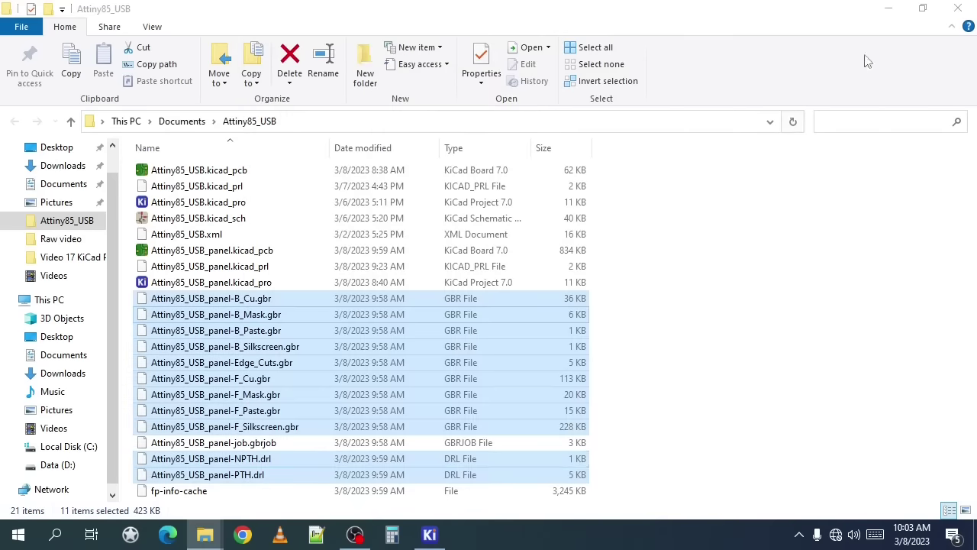
Check the Desktop for the Attiny85_USB.zip archive and return to the KiCad project window
left_click(890, 12)
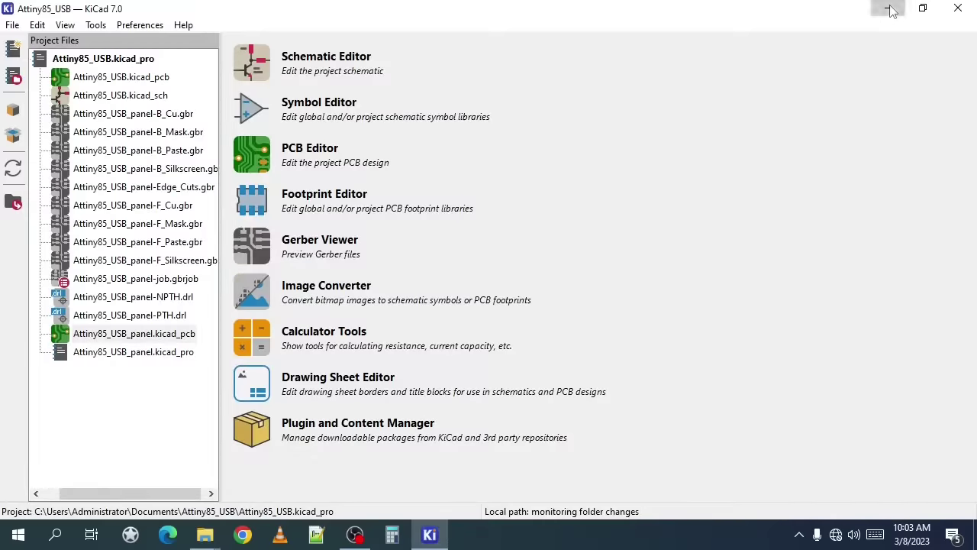
left_click(890, 10)
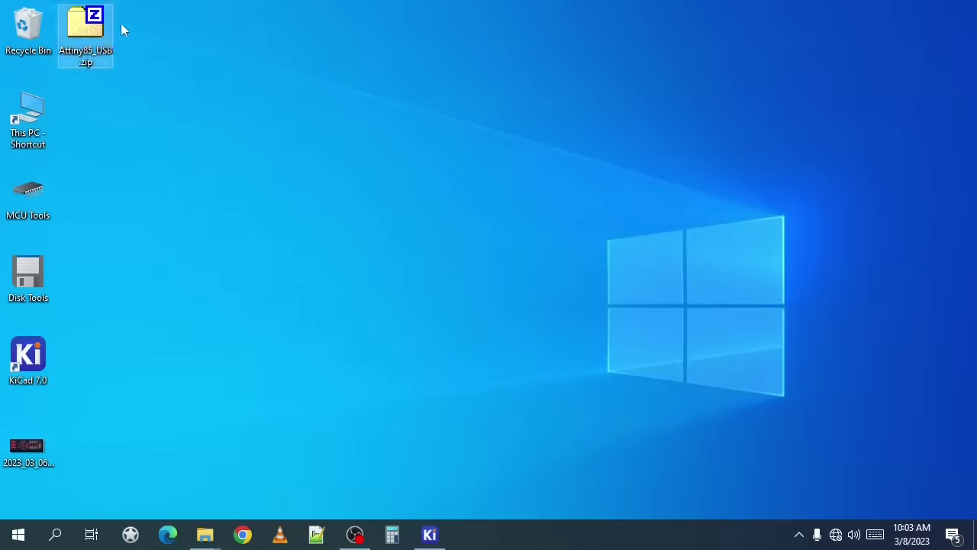
left_click(430, 534)
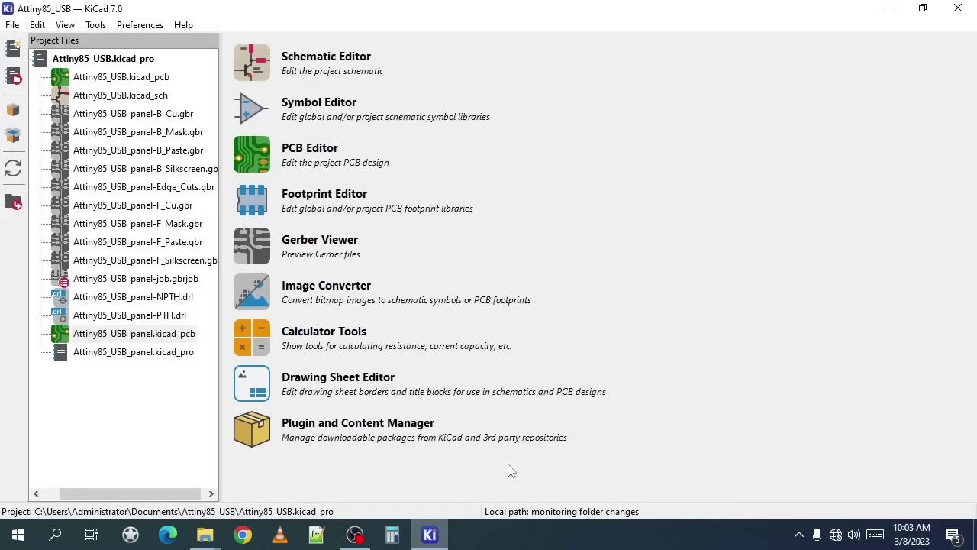
Load the Attiny85_USB.zip archive from the Desktop into the Gerber Viewer
left_click(264, 247)
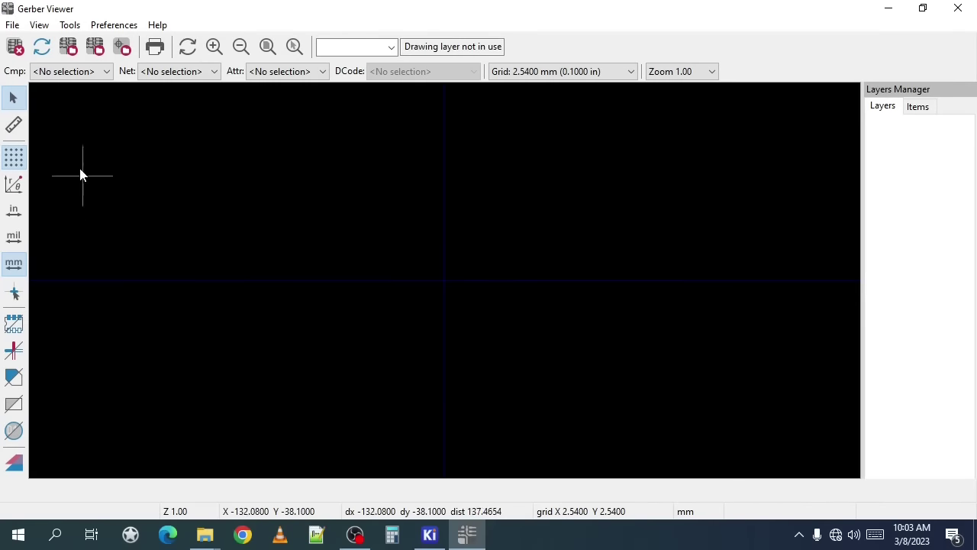
left_click(12, 25)
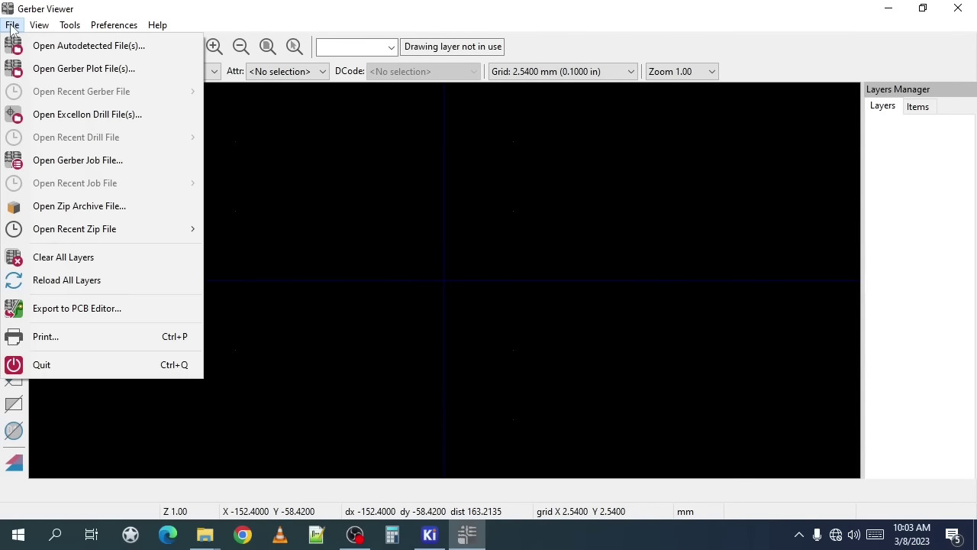
left_click(62, 207)
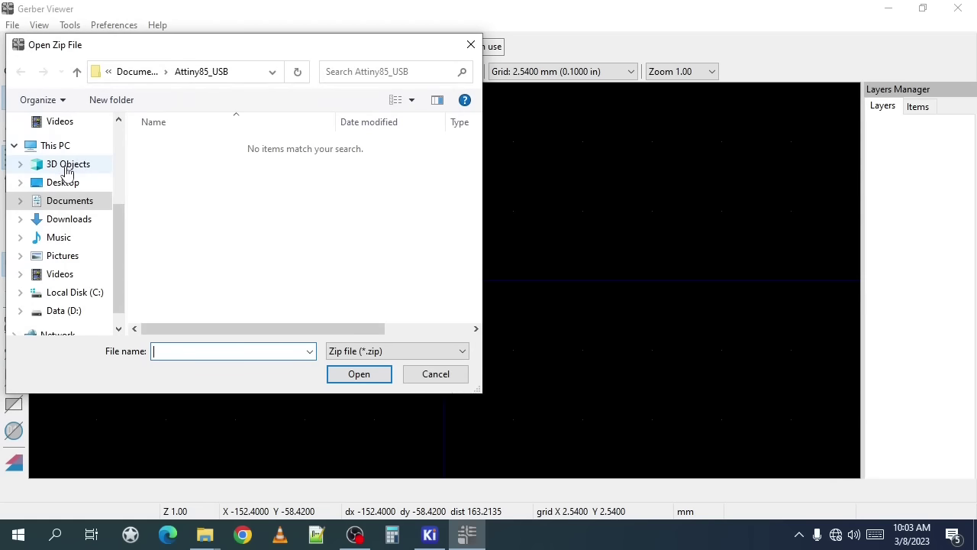
left_click(63, 182)
left_click(191, 177)
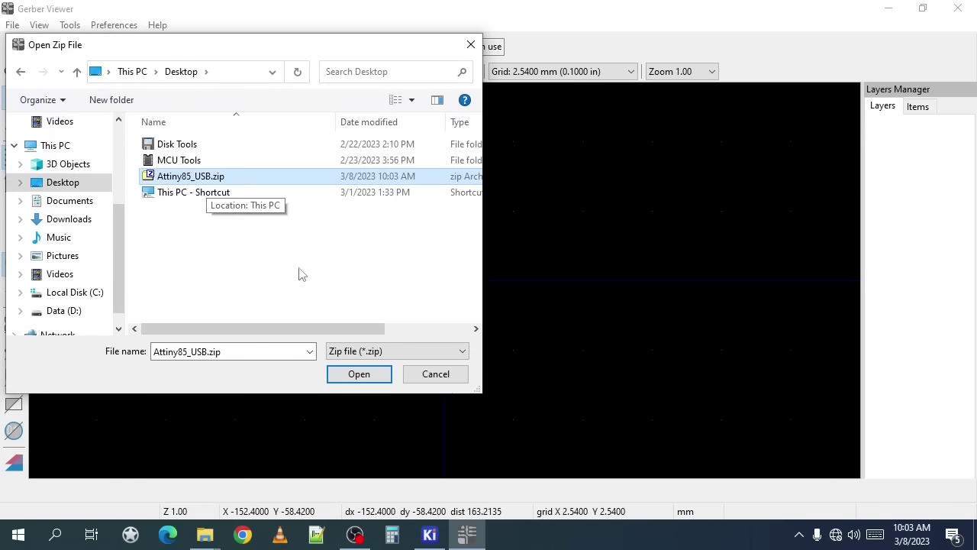
left_click(359, 374)
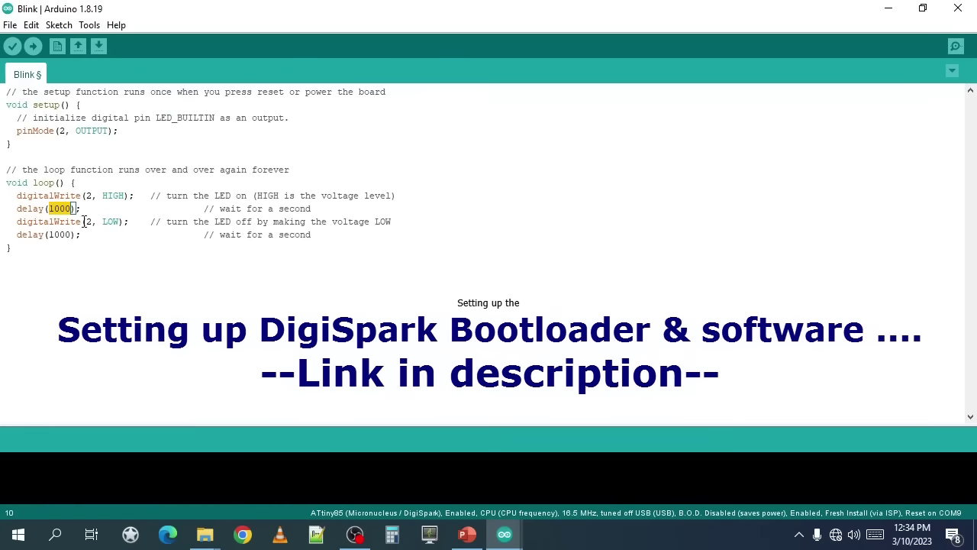
Set both delay values in the loop of the Arduino Blink sketch to 50
type("50")
double_click(61, 235)
type("50")
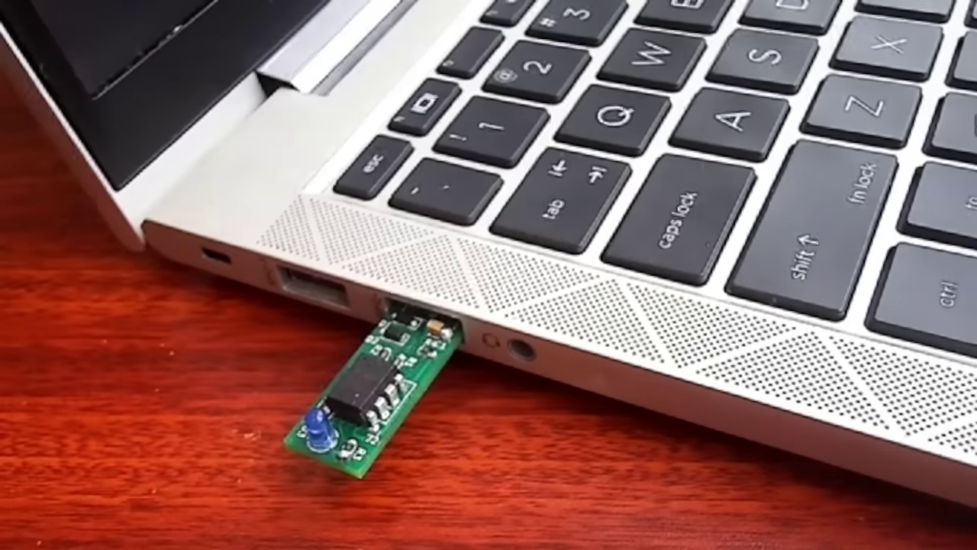